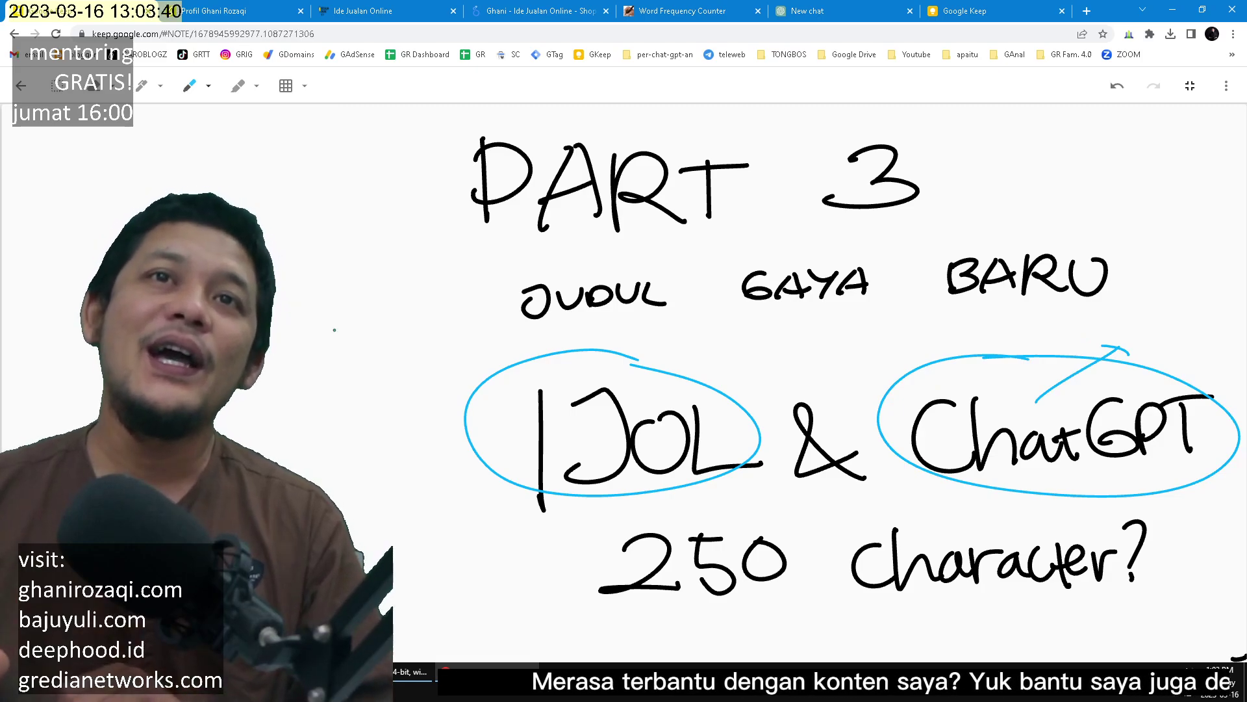
Draw a second blue loop around the handwritten word "IJOL" in the Part 3 title drawing
mouse_move(640, 348)
left_mouse_down()
mouse_move(617, 497)
mouse_move(620, 362)
left_mouse_up()
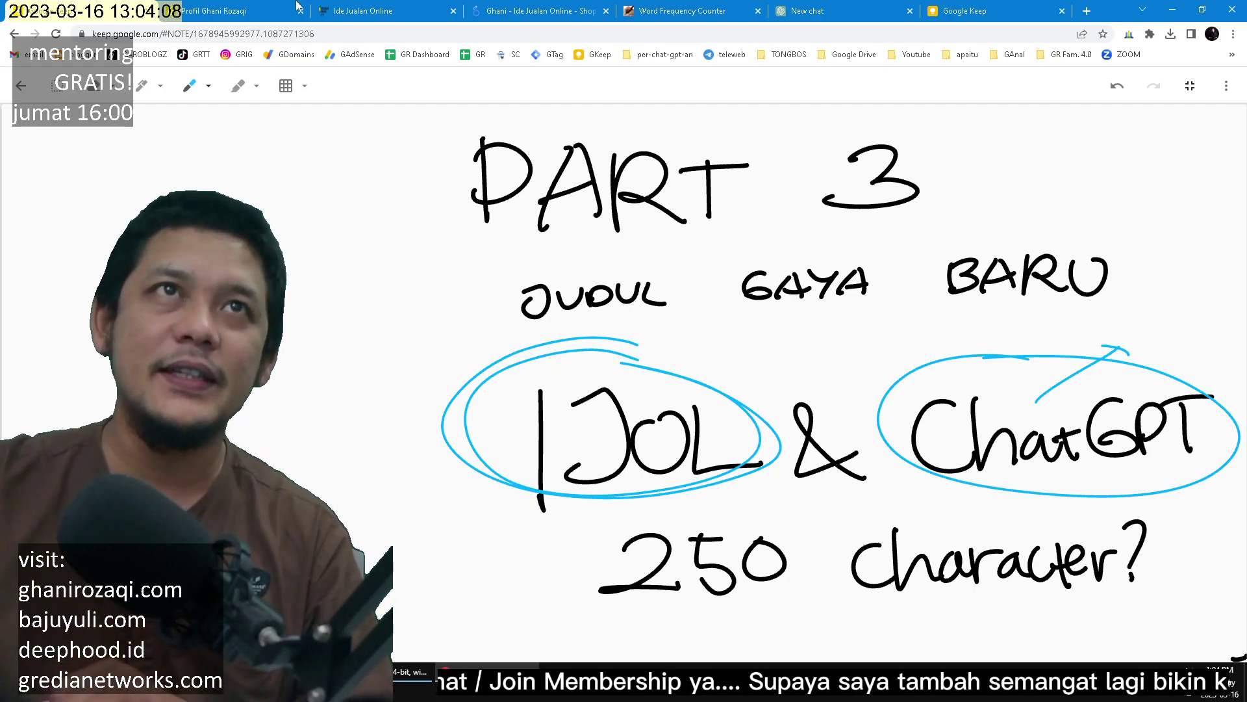
View the enlarged profile page around its "X IJOL, Pantau Keyword + Konsultasi" link, and the Ide Jualan Online landing page
left_click(244, 8)
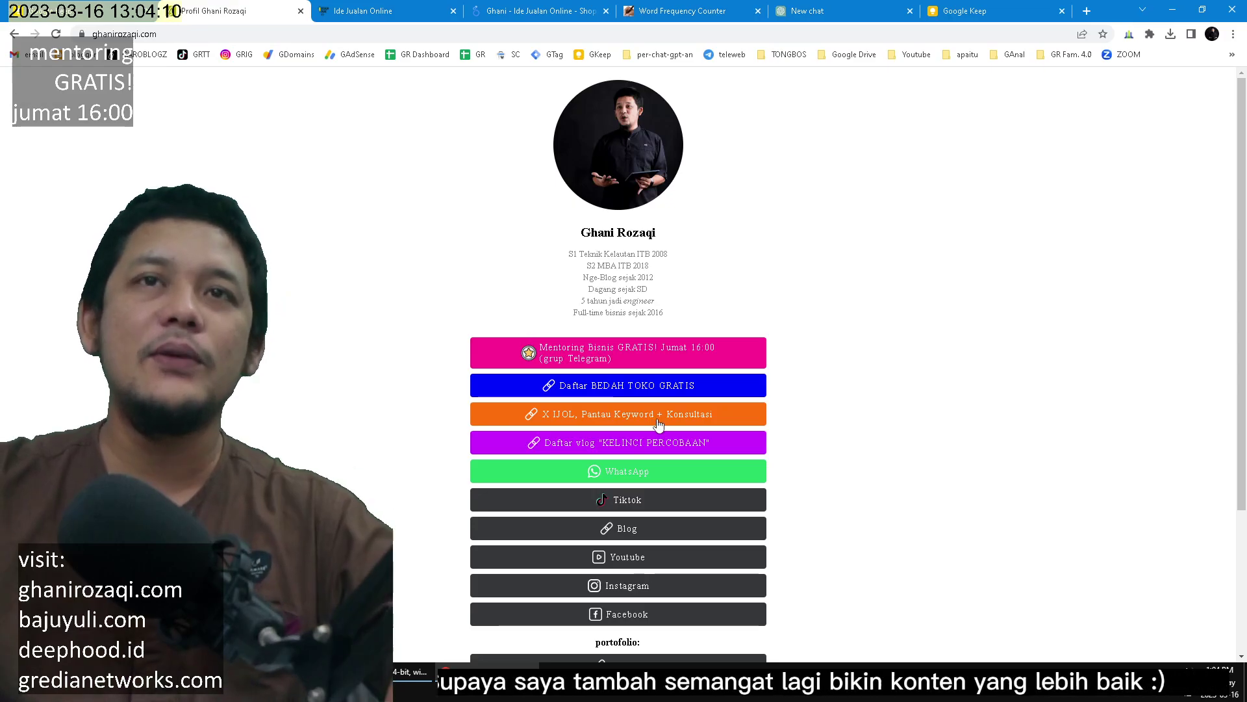
key("ctrl+plus")
key("ctrl+plus")
key("ctrl+plus")
key("ctrl+plus")
scroll(571, 403, "down", 3)
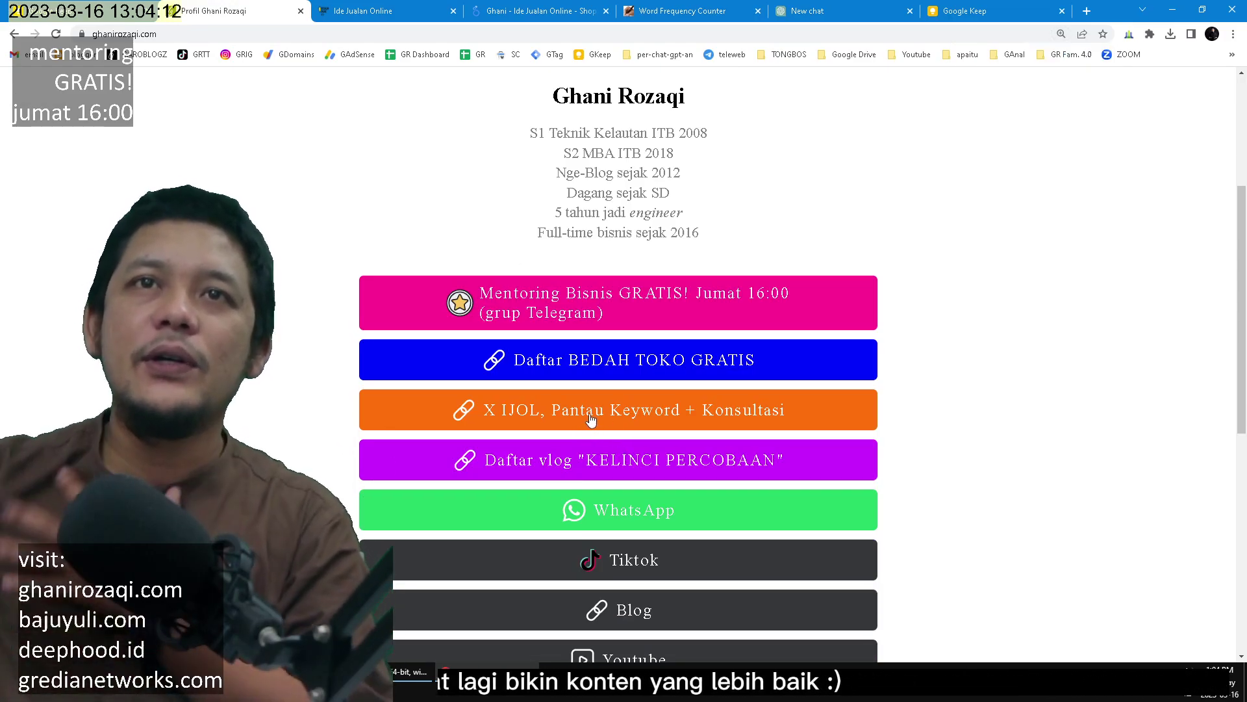
left_click(377, 8)
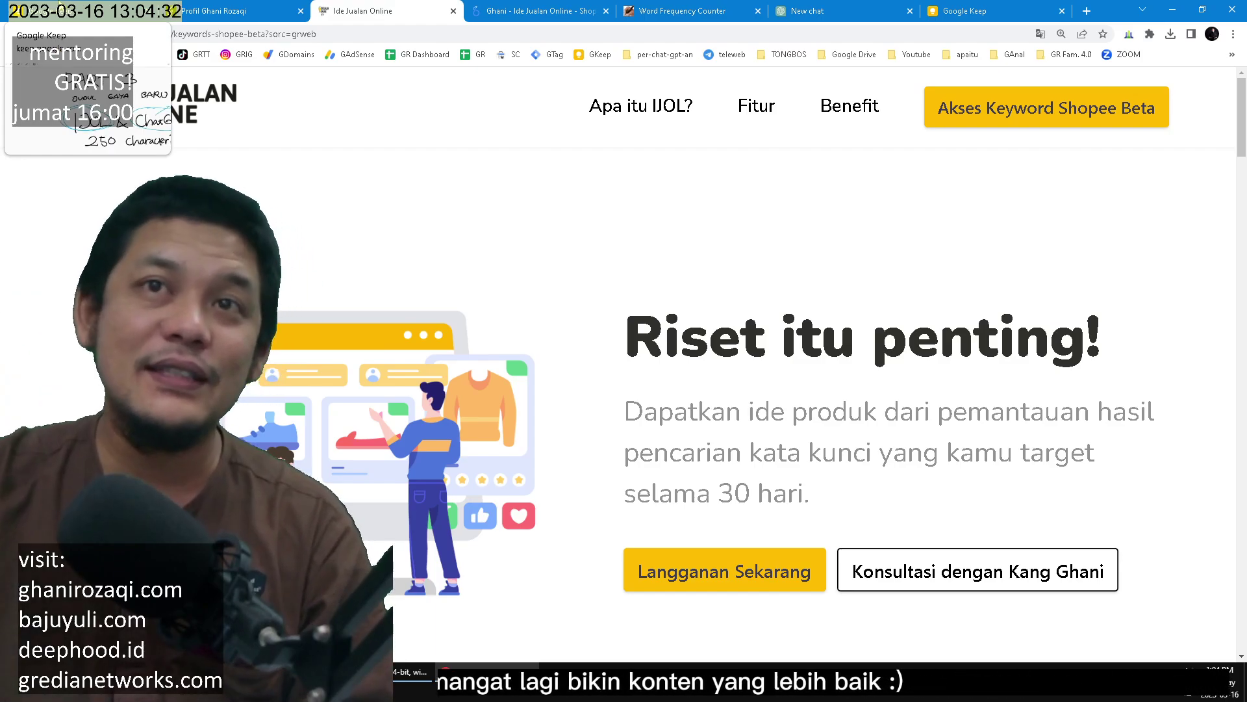
Return to the Google Keep drawing and outline the handwritten "250 character?" in blue
left_click(91, 10)
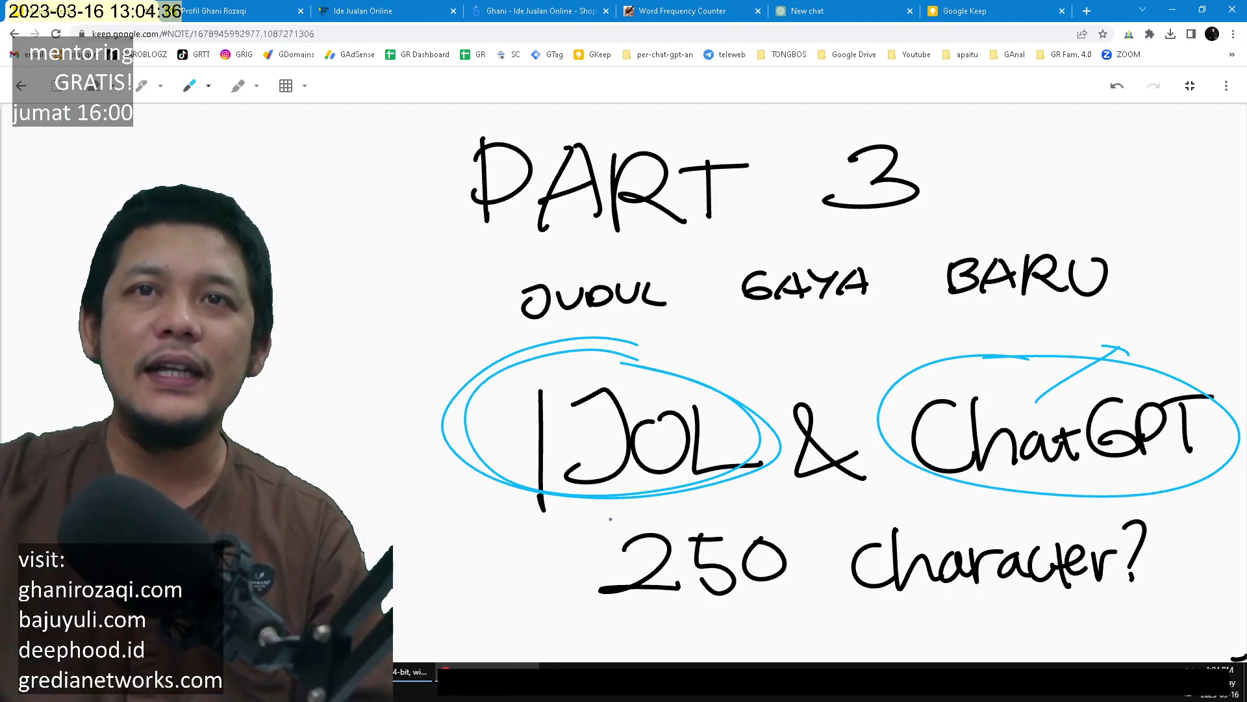
mouse_move(610, 519)
left_mouse_down()
mouse_move(596, 615)
mouse_move(1103, 620)
mouse_move(992, 487)
mouse_move(625, 481)
left_mouse_up()
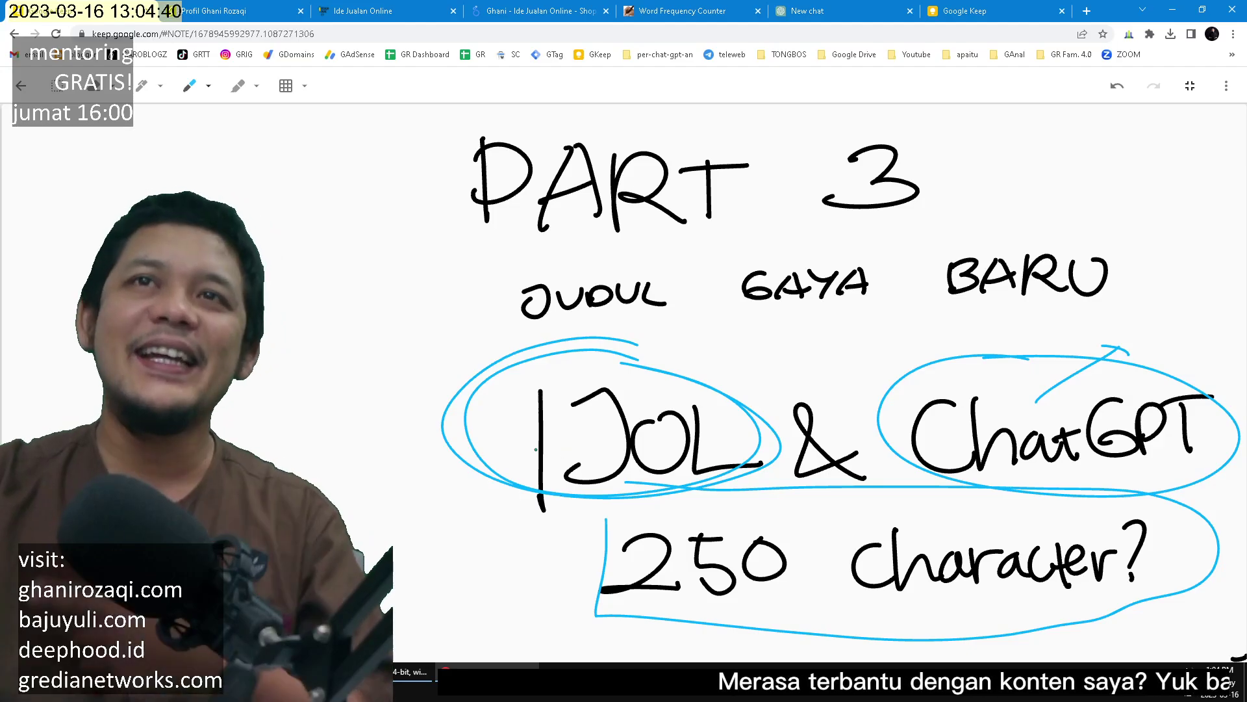
Circle the numbers 1 and 2 in the handwritten "Summary part 1 & 2" heading in blue
scroll(649, 318, "down", 8)
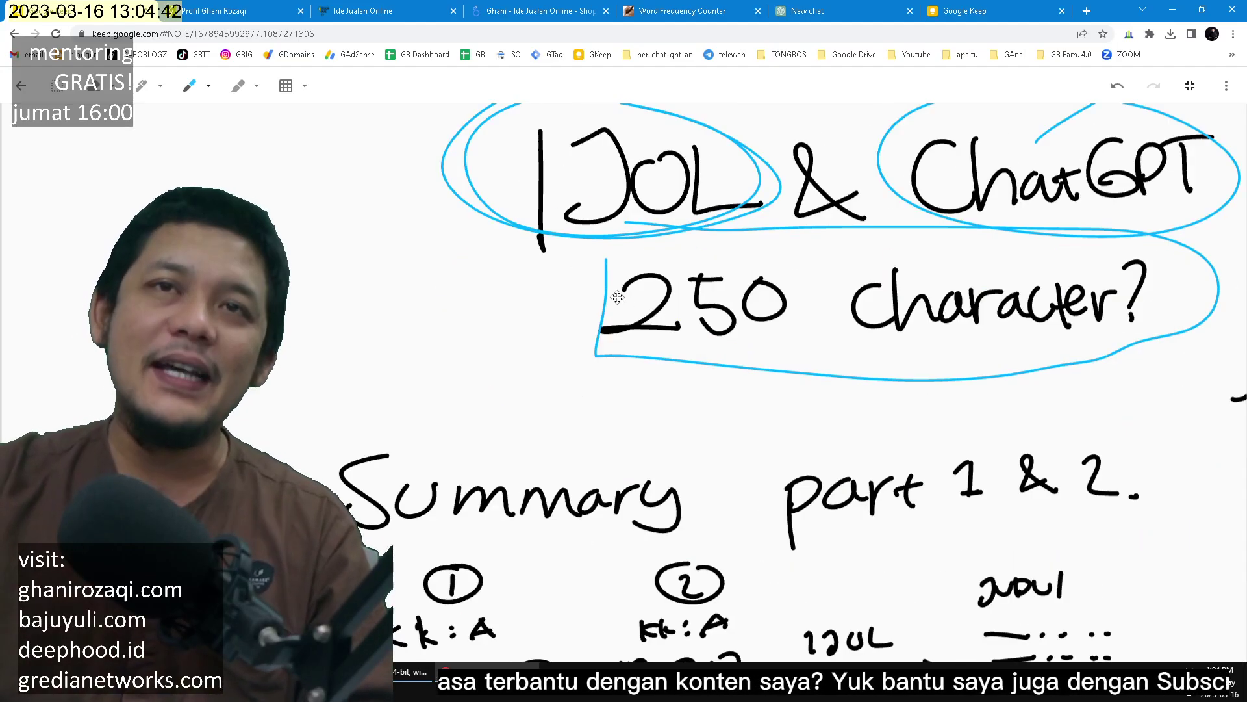
scroll(617, 296, "down", 1)
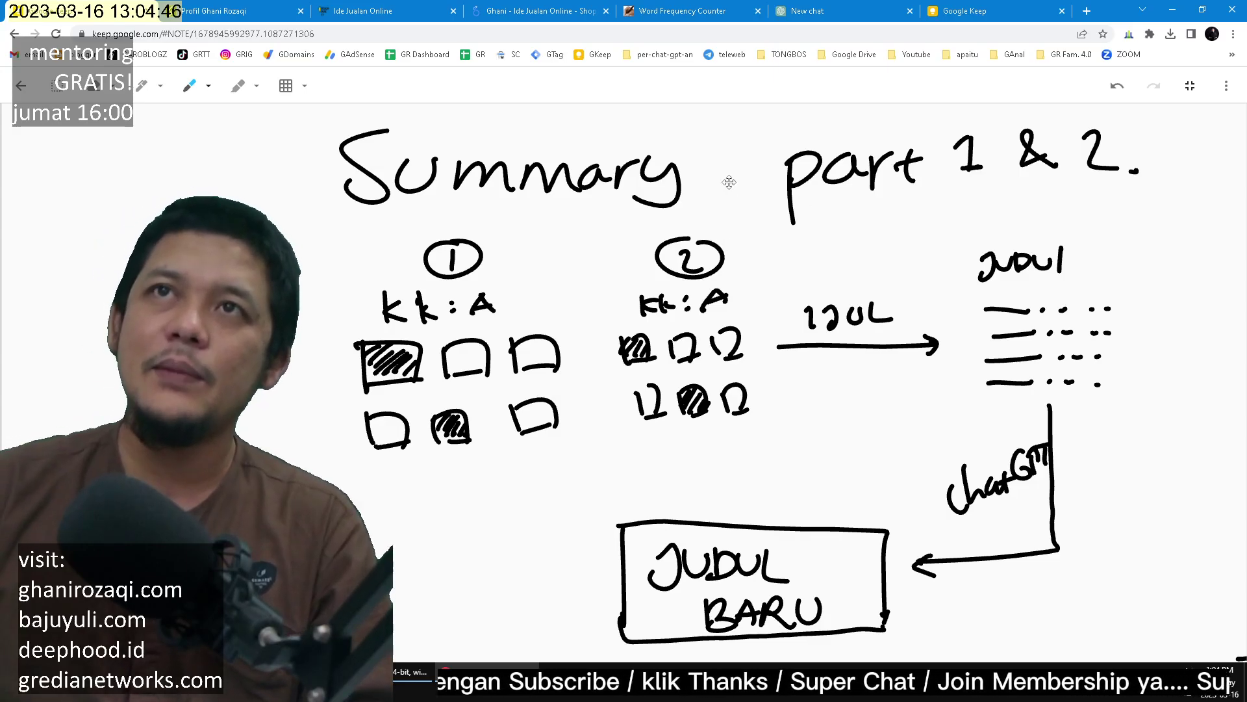
mouse_move(982, 130)
left_mouse_down()
mouse_move(986, 176)
mouse_move(982, 115)
left_mouse_up()
mouse_move(1137, 137)
left_mouse_down()
mouse_move(1037, 156)
mouse_move(1129, 175)
left_mouse_up()
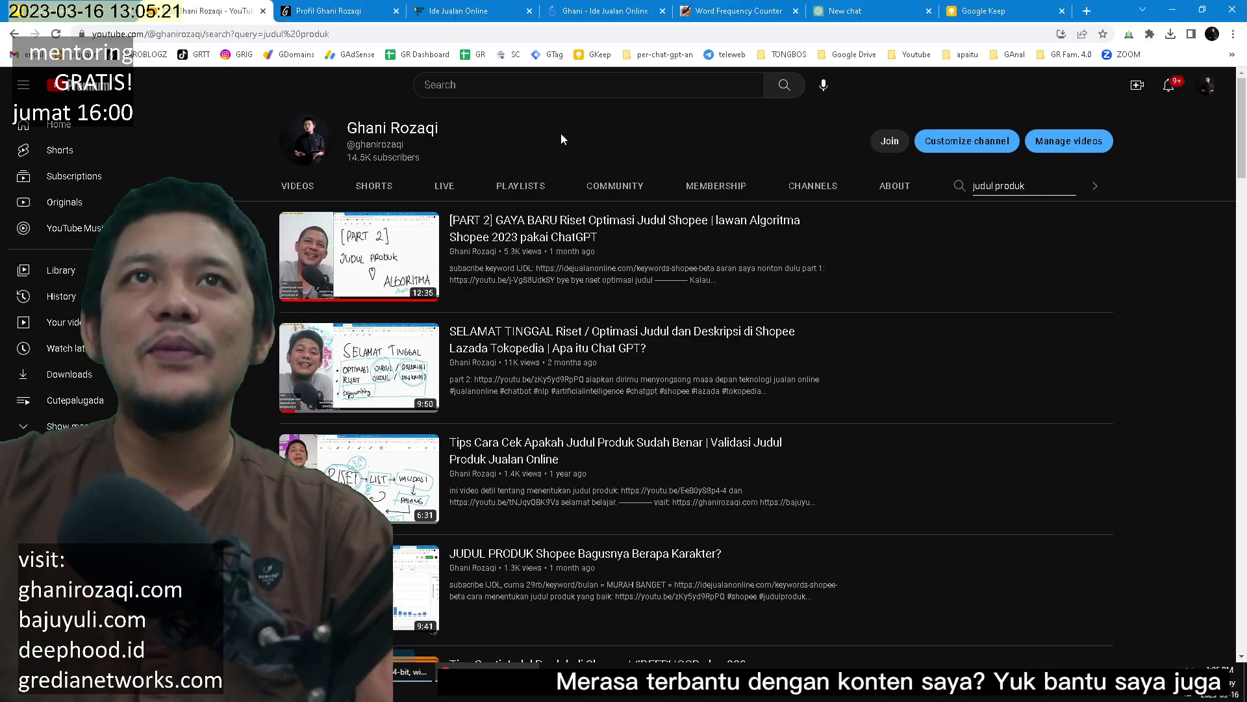
View the YouTube channel's video results for "judul produk" at an enlarged page zoom of 125%
key("ctrl+plus")
key("ctrl+plus")
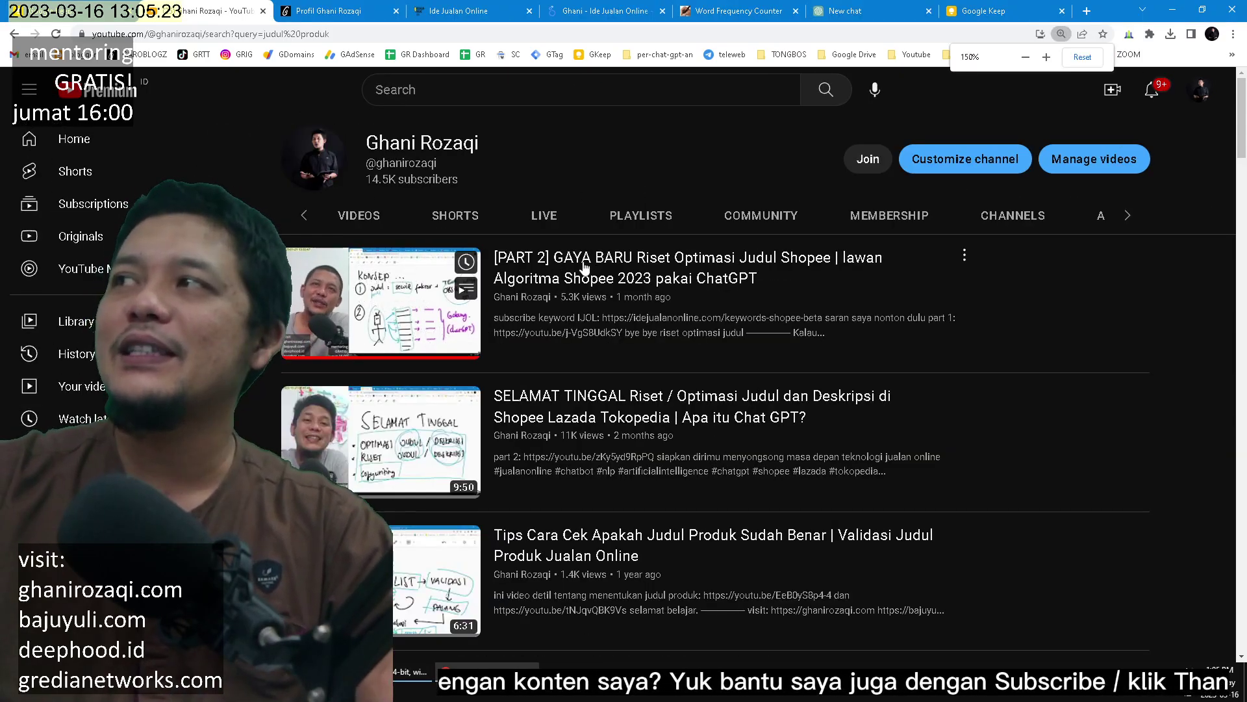
key("ctrl+plus")
key("ctrl+0")
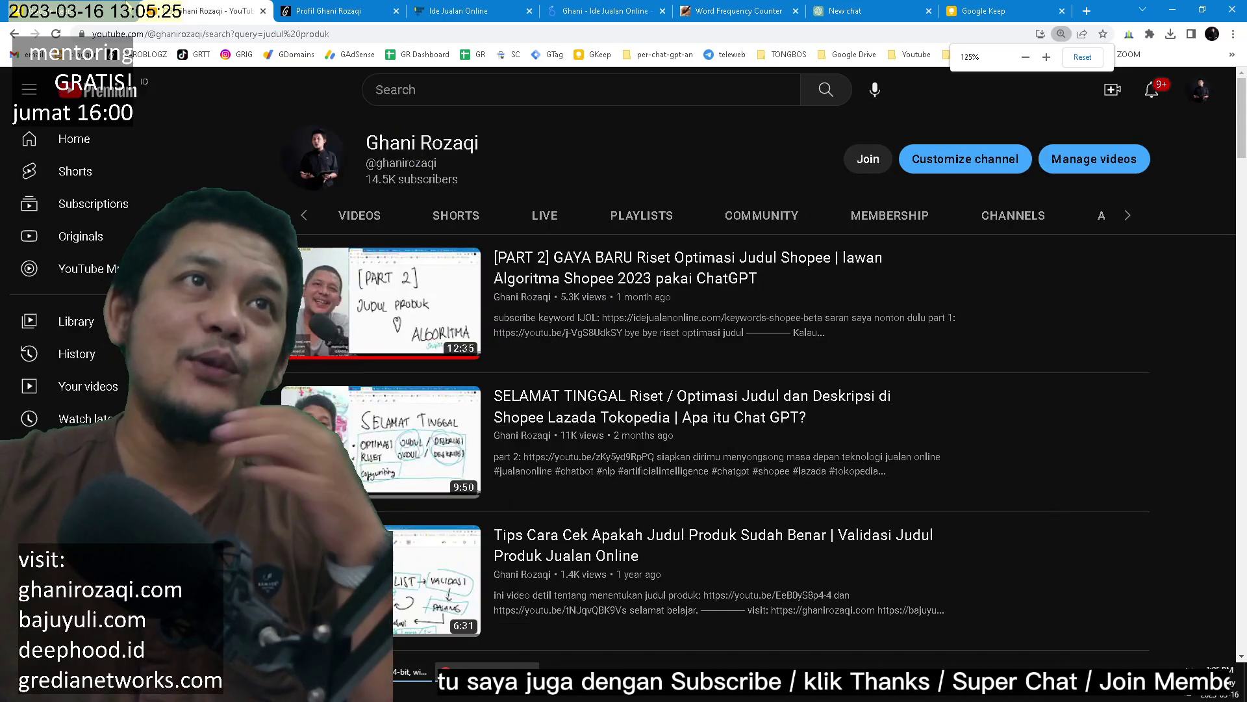
Return to the Google Keep drawing and circle diagrams 1 and 2 in the summary, plus the filled boxes inside each
key("ctrl+9")
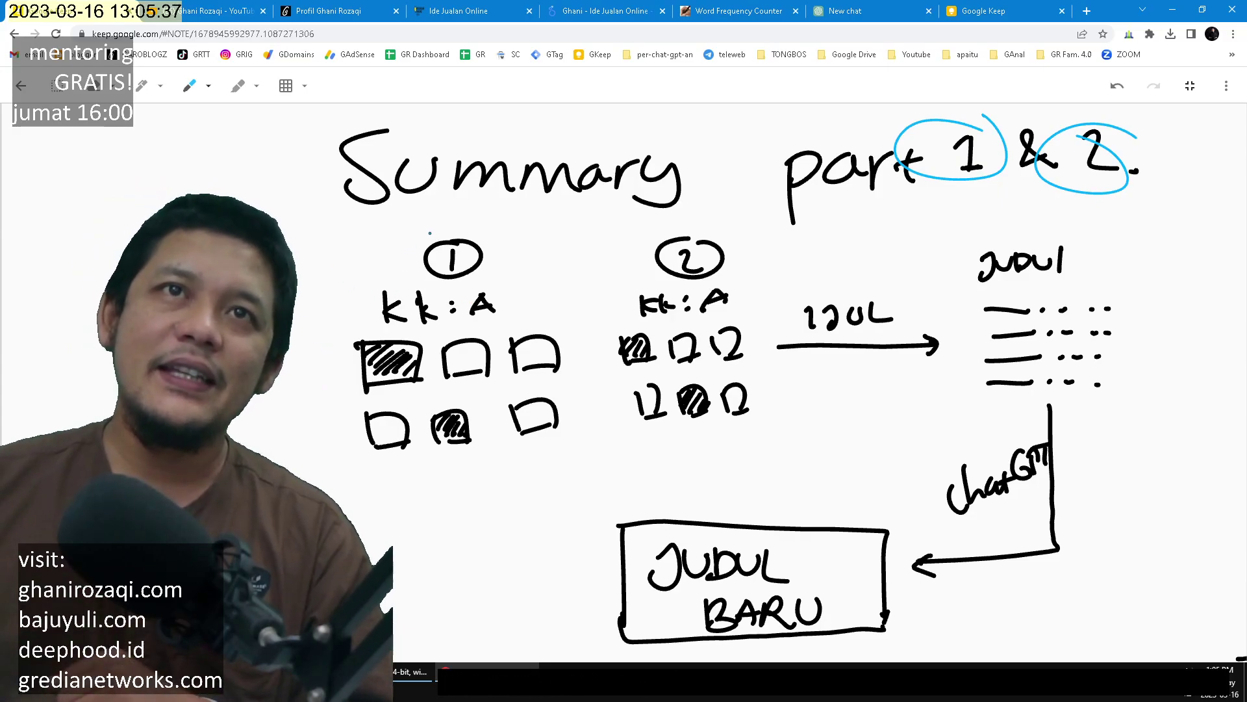
mouse_move(466, 229)
left_mouse_down()
mouse_move(403, 227)
mouse_move(566, 429)
mouse_move(421, 245)
left_mouse_up()
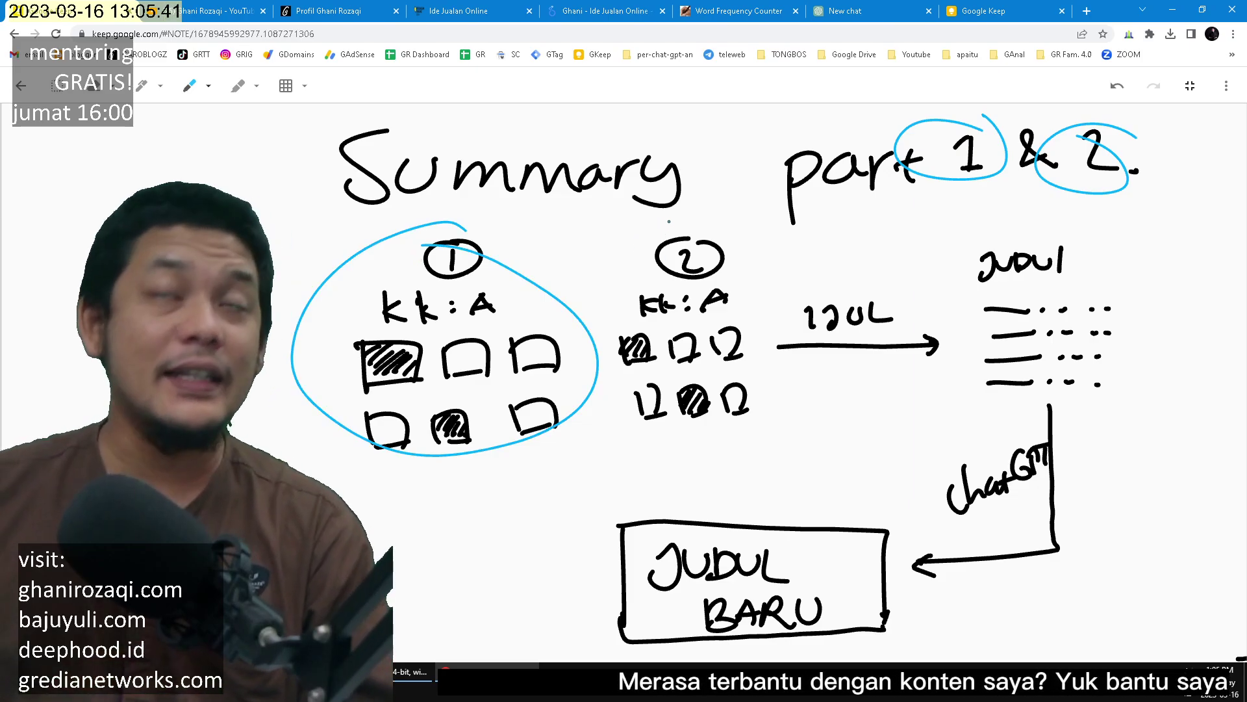
mouse_move(662, 227)
left_mouse_down()
mouse_move(627, 228)
mouse_move(788, 302)
mouse_move(657, 246)
left_mouse_up()
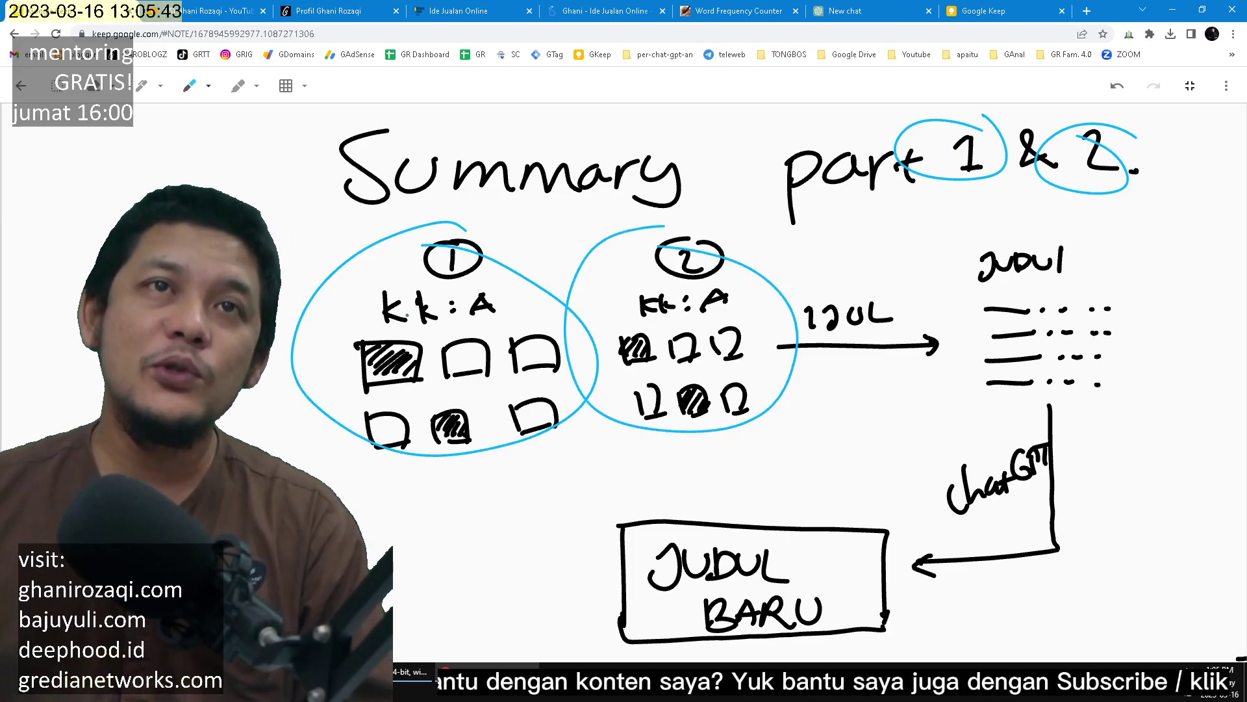
left_click_drag(408, 314, 415, 312)
left_click_drag(462, 393, 455, 388)
mouse_move(647, 319)
left_mouse_down()
mouse_move(723, 370)
mouse_move(722, 390)
left_mouse_up()
Circle "IJOL" above the arrow, connect it to the "Judul" list with a blue line, and frame that list
mouse_move(757, 302)
left_mouse_down()
mouse_move(812, 271)
mouse_move(844, 286)
mouse_move(845, 361)
mouse_move(870, 286)
mouse_move(974, 283)
mouse_move(968, 300)
left_mouse_up()
left_click_drag(971, 228, 952, 384)
mouse_move(955, 228)
left_mouse_down()
mouse_move(1155, 231)
mouse_move(1146, 363)
mouse_move(931, 376)
left_mouse_up()
left_click_drag(1183, 327, 1150, 378)
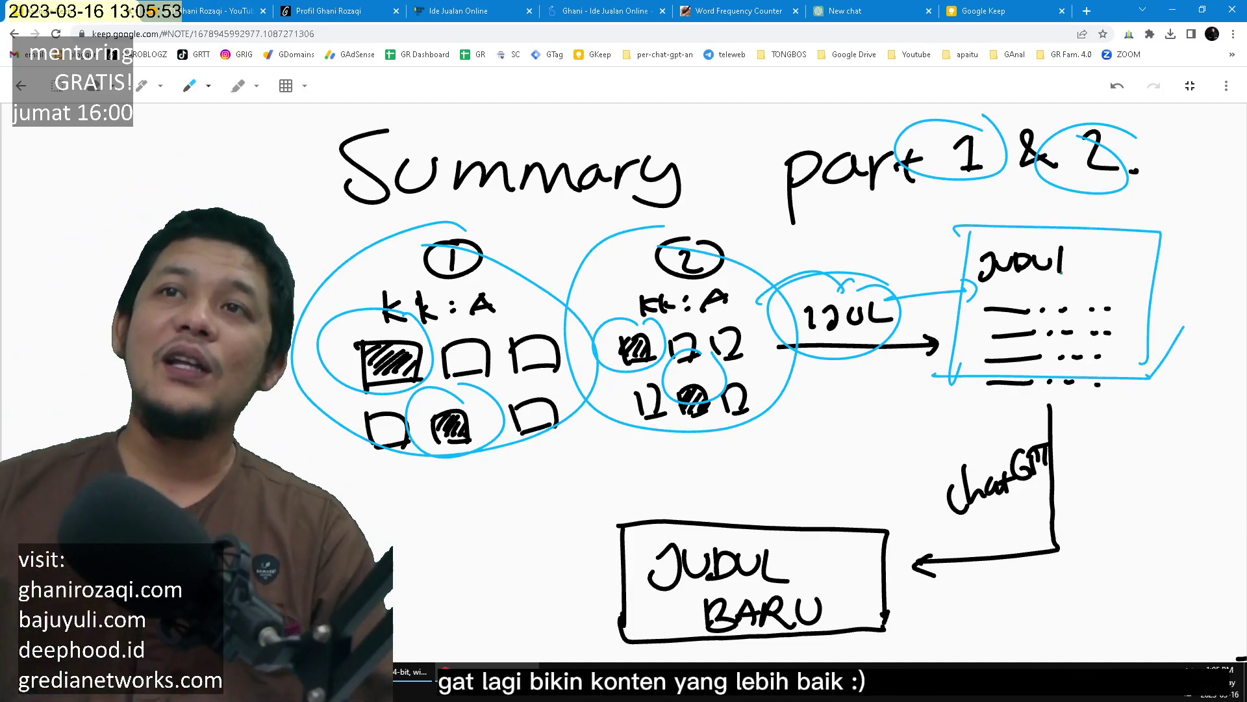
Circle the lines under "Judul" and connect them with a blue arrow to "JUDUL BARU", circling that text too
mouse_move(1056, 283)
left_mouse_down()
mouse_move(984, 276)
mouse_move(1101, 312)
left_mouse_up()
mouse_move(943, 376)
left_mouse_down()
mouse_move(860, 399)
mouse_move(751, 495)
left_mouse_up()
left_click_drag(732, 465, 754, 502)
mouse_move(767, 492)
left_mouse_down()
mouse_move(637, 571)
mouse_move(783, 502)
left_mouse_up()
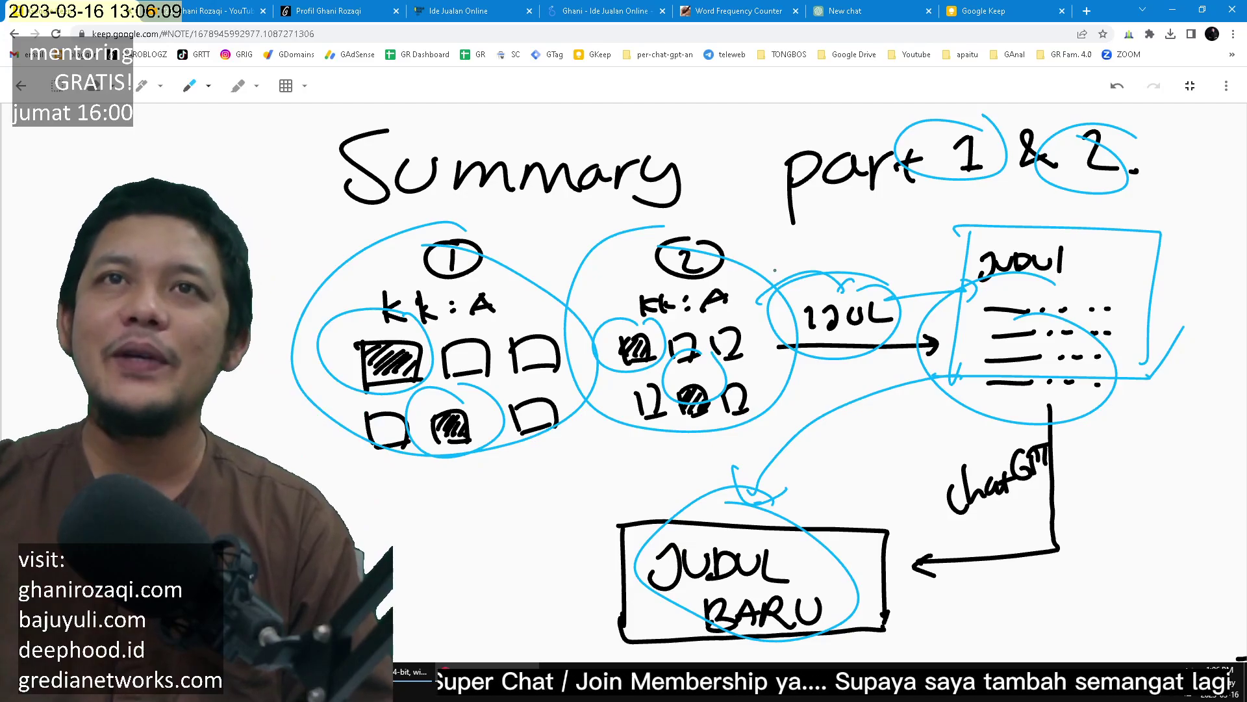
Revisit the YouTube channel's "judul produk" results to view the Part 2 video entry, and return to the drawing
scroll(620, 311, "down", 1)
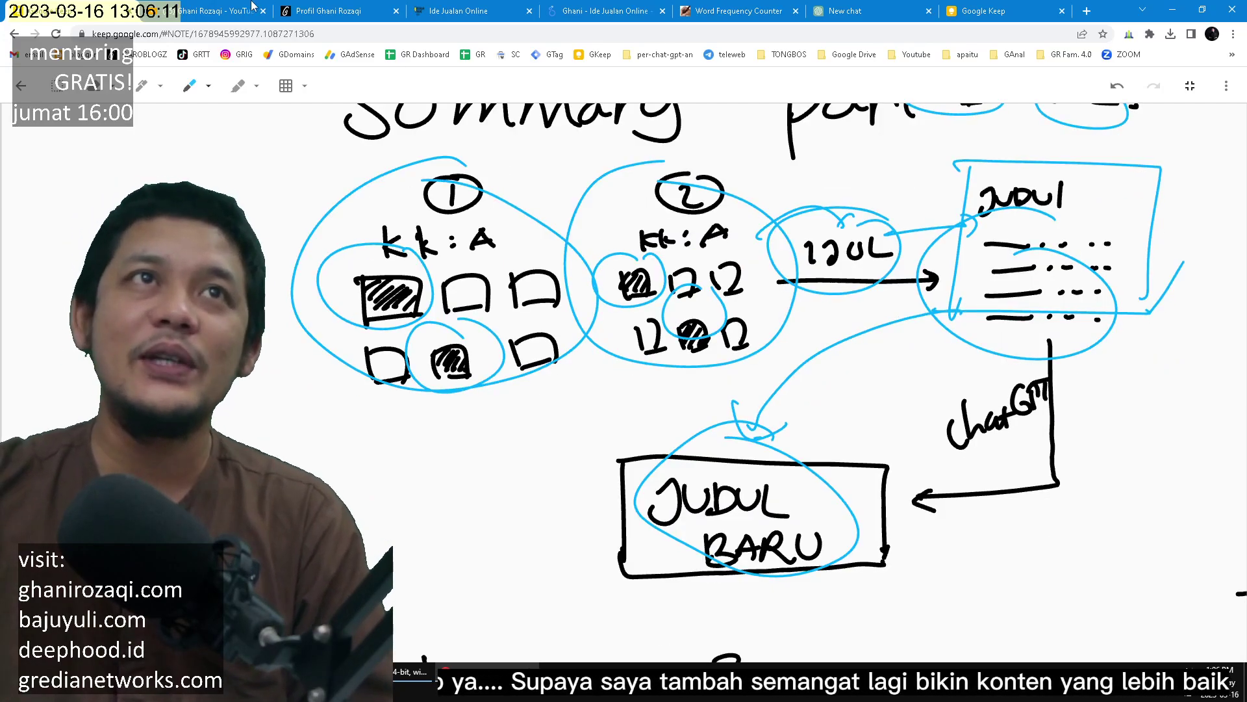
key("ctrl+1")
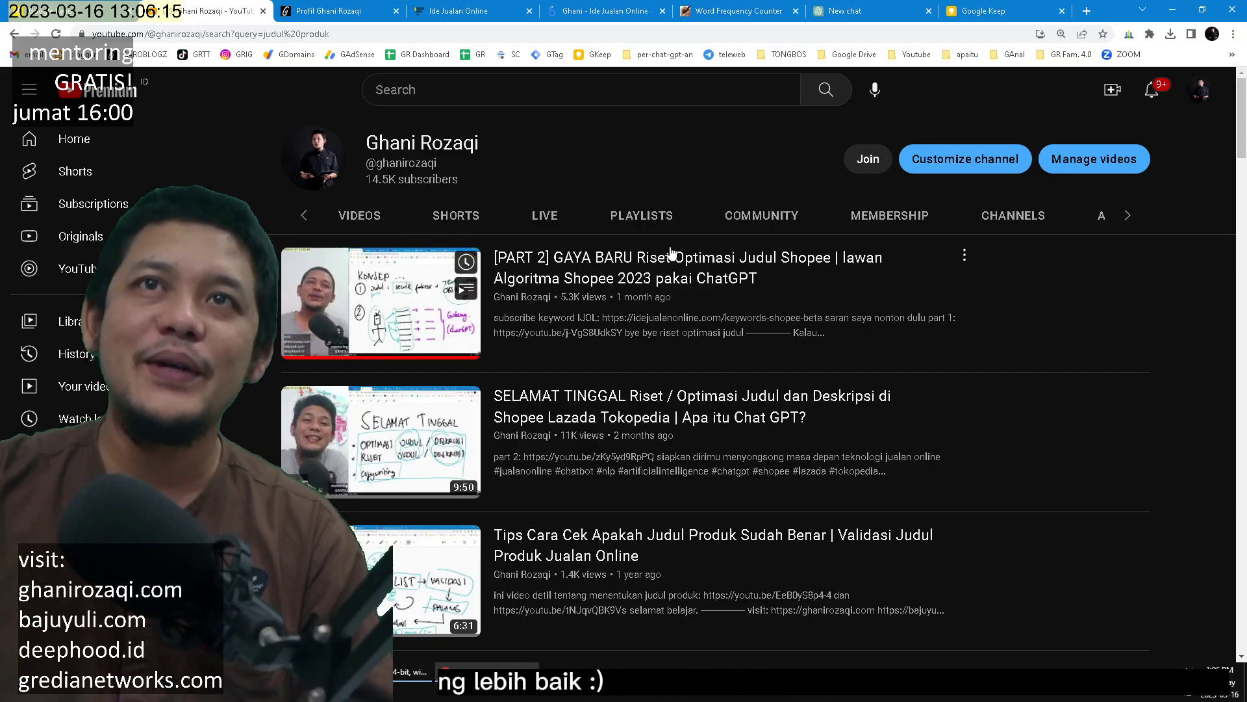
key("ctrl+9")
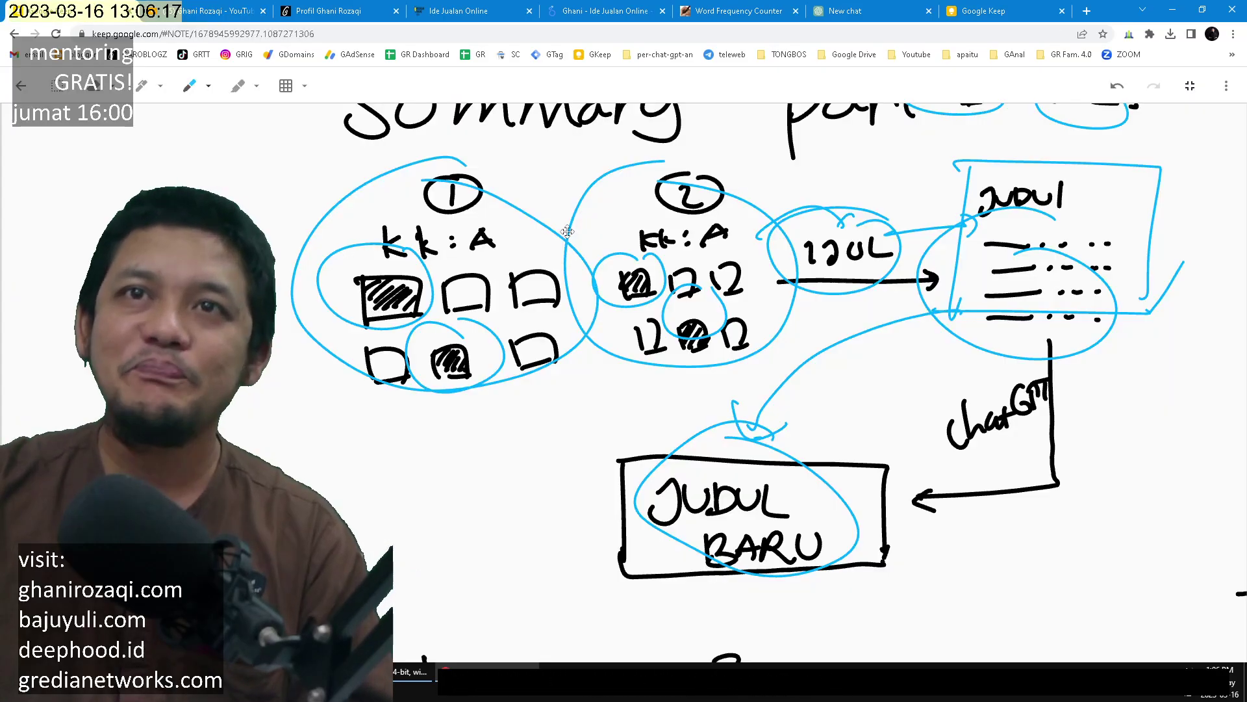
In the "EFEKTIF?" section, circle "YES" for new products and frame "lebih besar" in blue
scroll(559, 292, "down", 8)
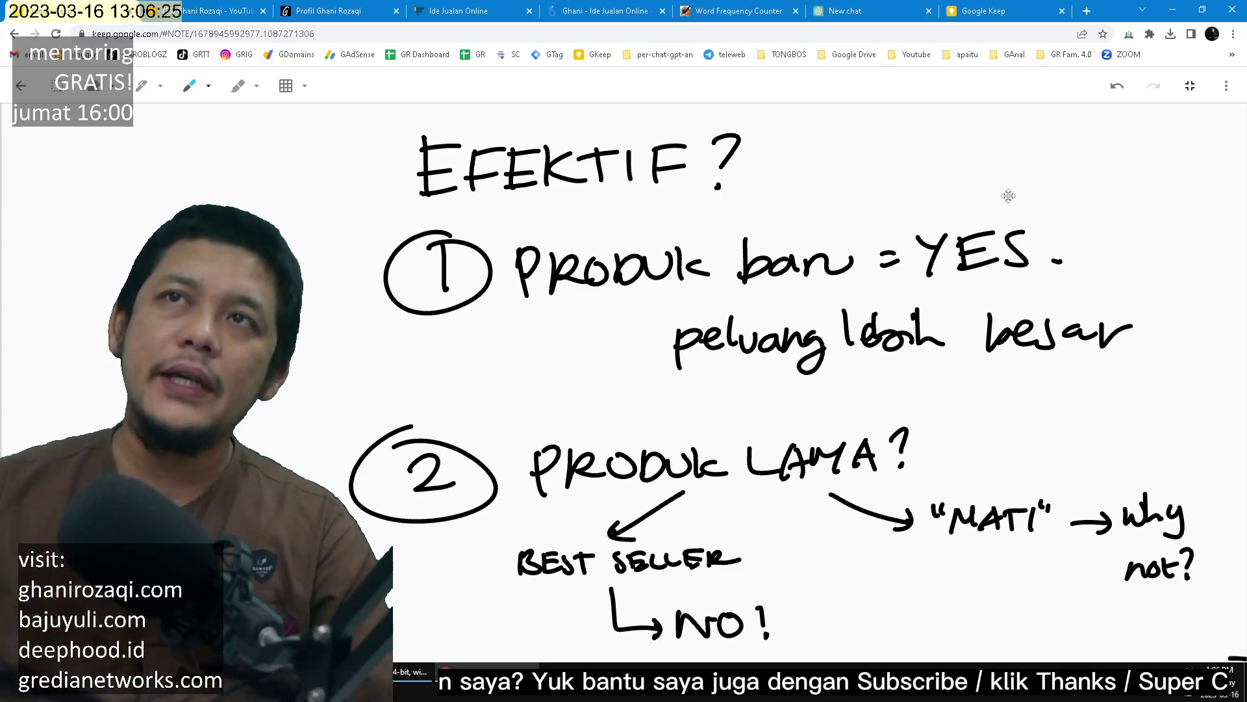
mouse_move(1011, 195)
left_mouse_down()
mouse_move(998, 180)
mouse_move(950, 179)
left_mouse_up()
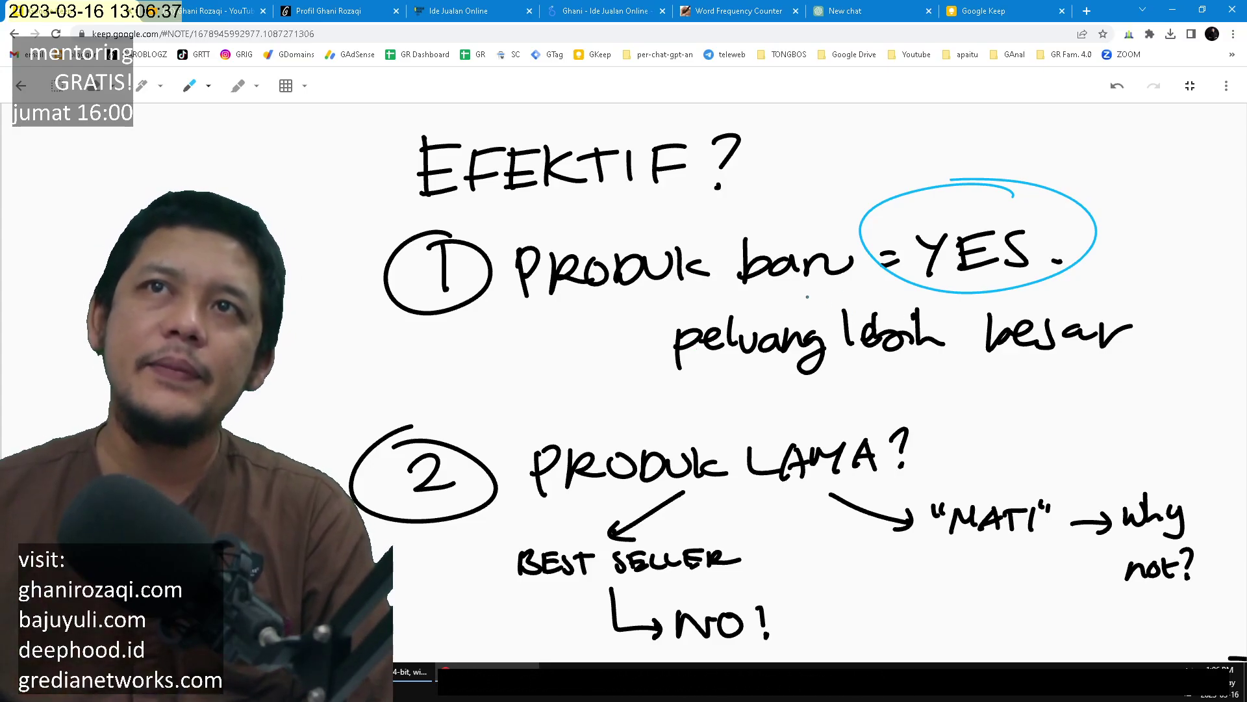
mouse_move(825, 291)
left_mouse_down()
mouse_move(835, 383)
mouse_move(1175, 367)
left_mouse_up()
left_click_drag(787, 368, 1207, 372)
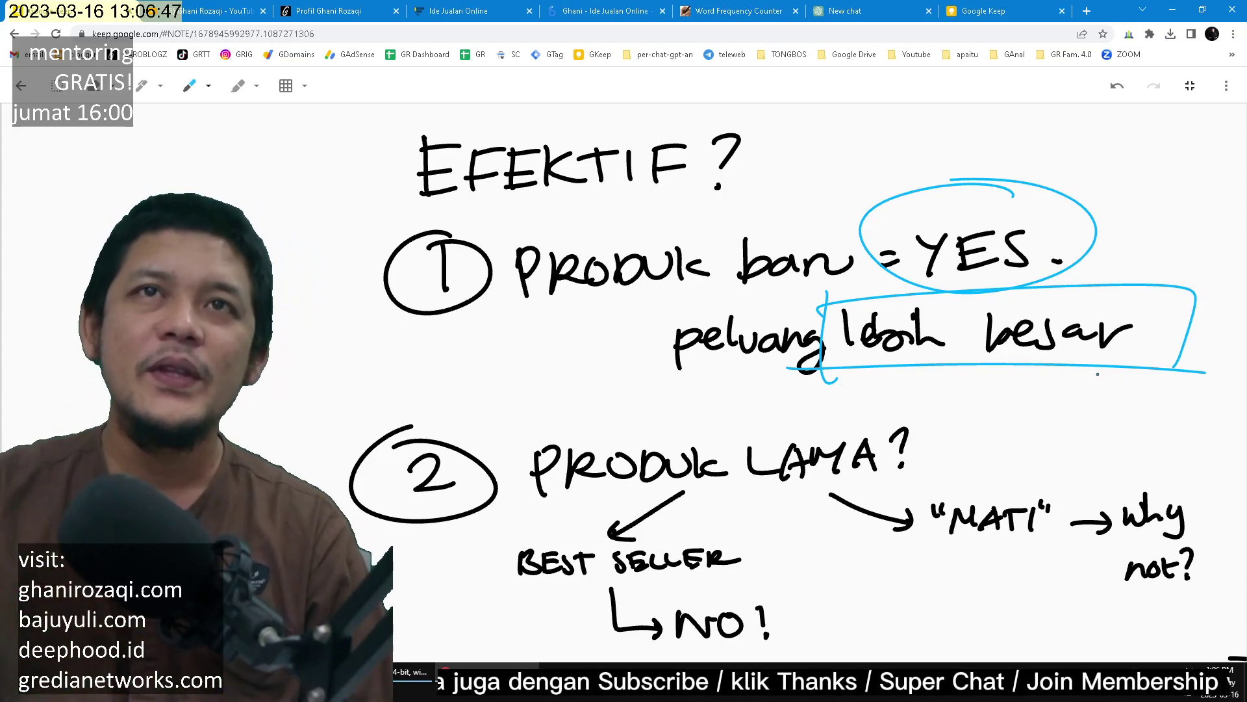
Outline "PRODUK LAMA?" and "BEST SELLER" in blue and circle the "NO!" below them
mouse_move(525, 399)
left_mouse_down()
mouse_move(764, 482)
mouse_move(632, 417)
mouse_move(539, 419)
left_mouse_up()
mouse_move(508, 524)
left_mouse_down()
mouse_move(714, 578)
mouse_move(532, 528)
left_mouse_up()
mouse_move(743, 575)
left_mouse_down()
mouse_move(718, 563)
mouse_move(728, 558)
left_mouse_up()
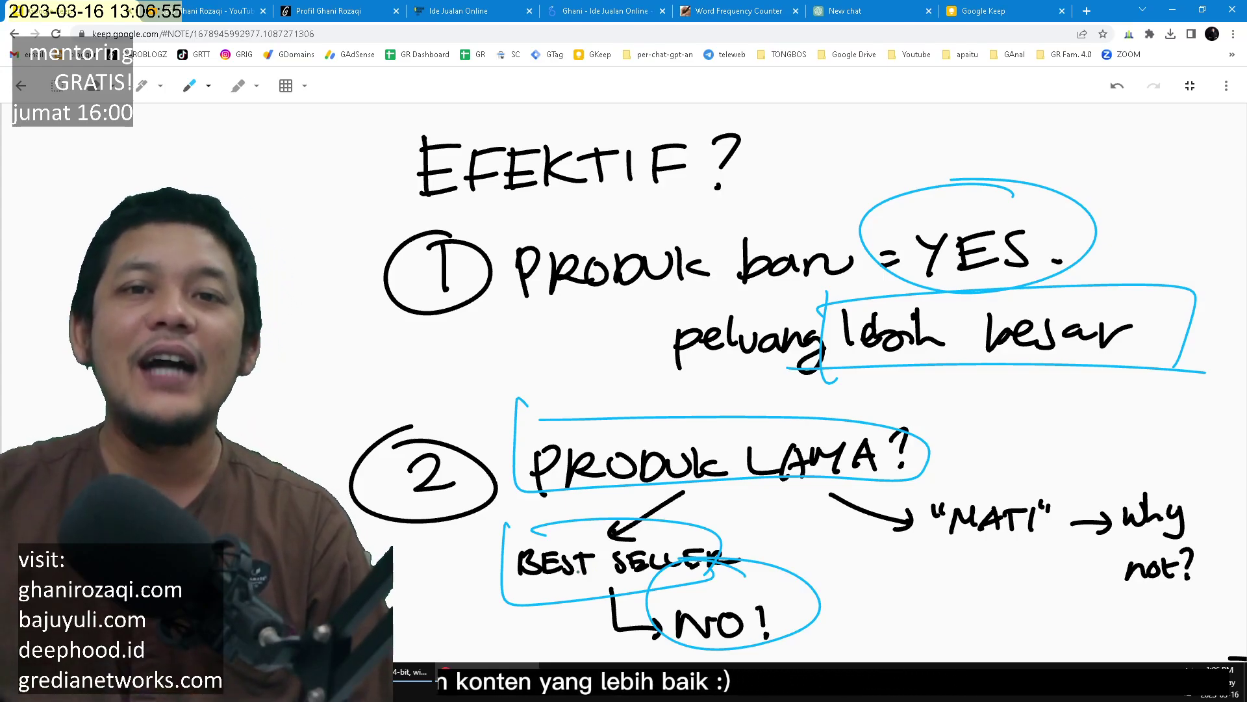
Circle "MATI" in the old-product branch and draw a blue frame around "why not?"
mouse_move(1000, 467)
left_mouse_down()
mouse_move(1079, 520)
mouse_move(839, 463)
left_mouse_up()
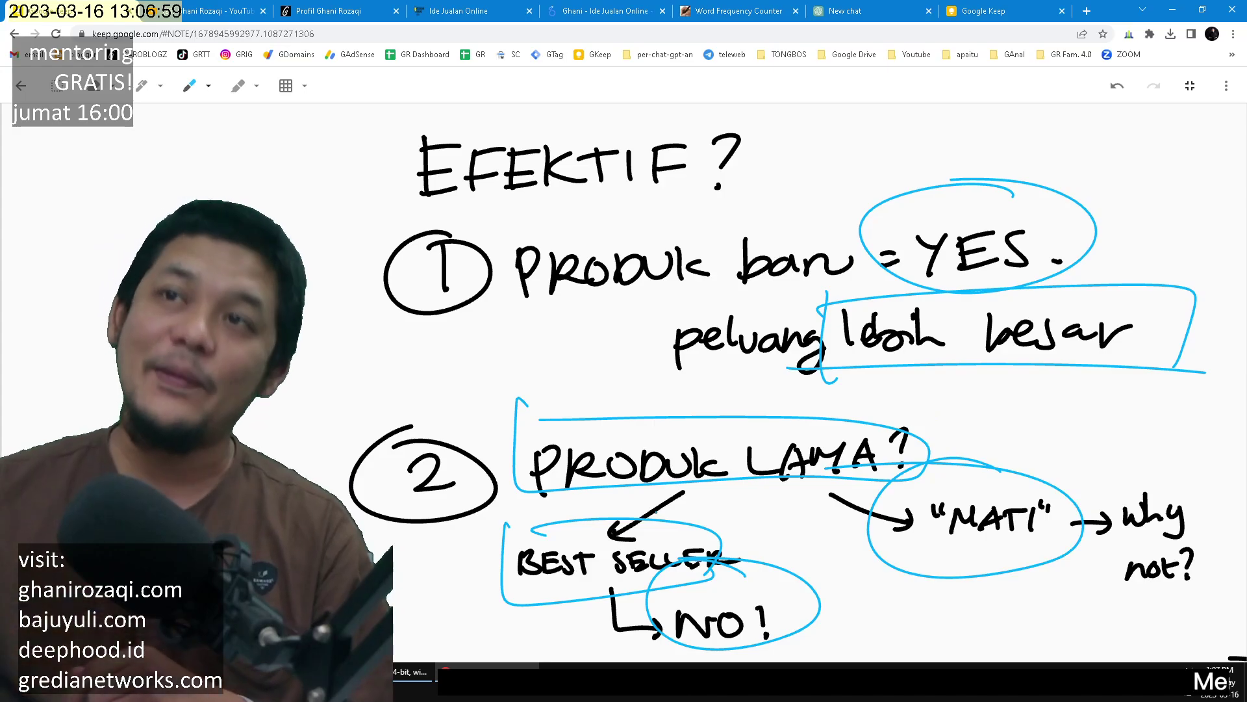
left_click_drag(1090, 471, 1091, 583)
left_click_drag(1076, 495, 1228, 594)
left_click_drag(1047, 594, 1223, 585)
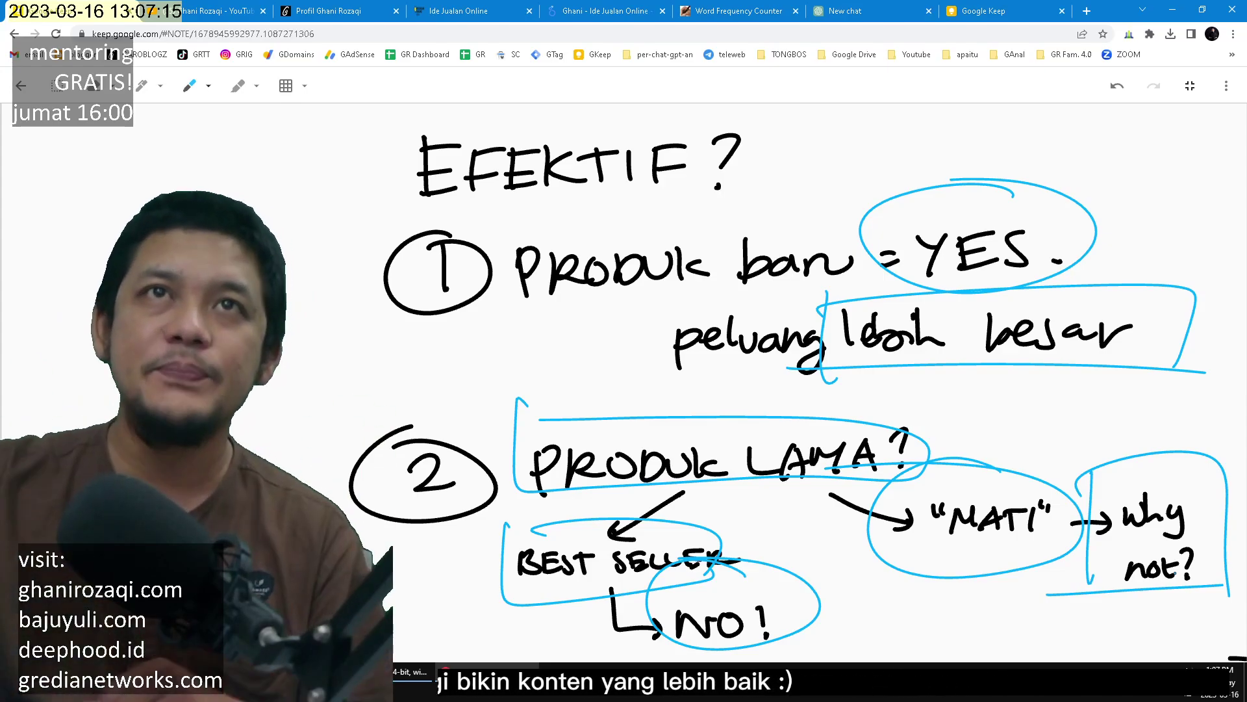
Circle the "250 character..." heading and underline "gak berhasil" in its first bullet
scroll(694, 246, "down", 9)
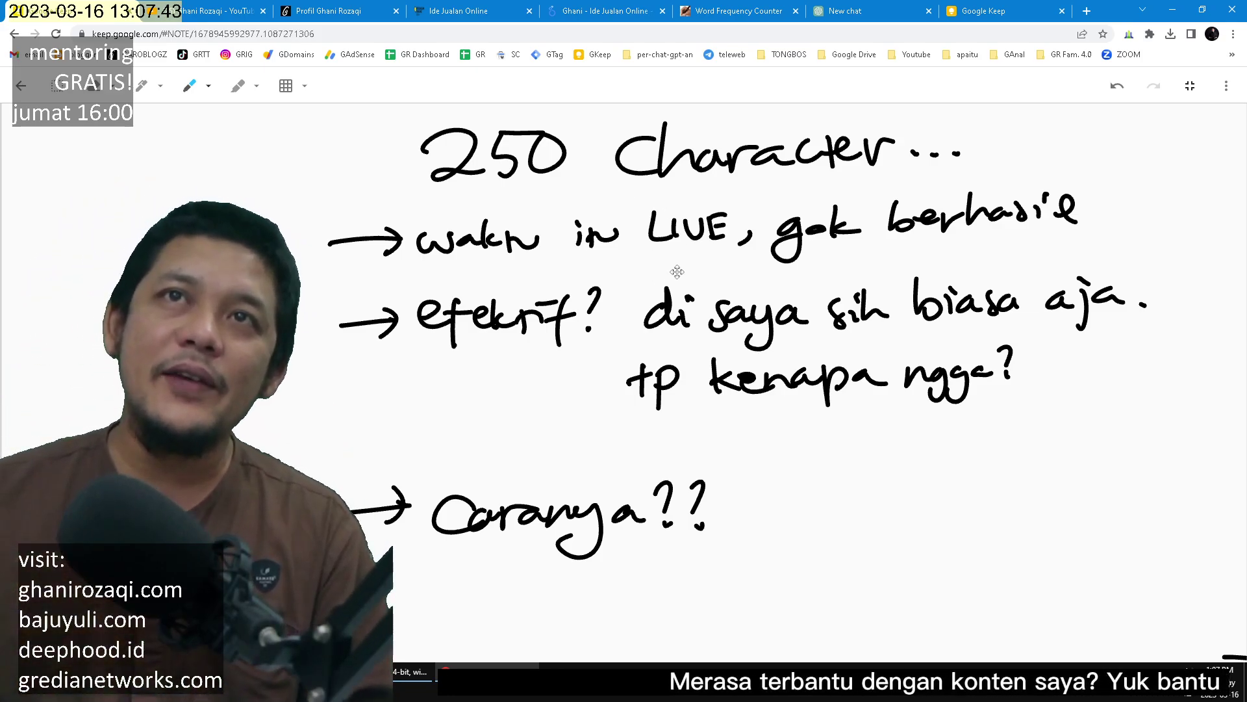
mouse_move(466, 193)
left_mouse_down()
mouse_move(942, 181)
mouse_move(646, 139)
mouse_move(399, 174)
mouse_move(478, 190)
left_mouse_up()
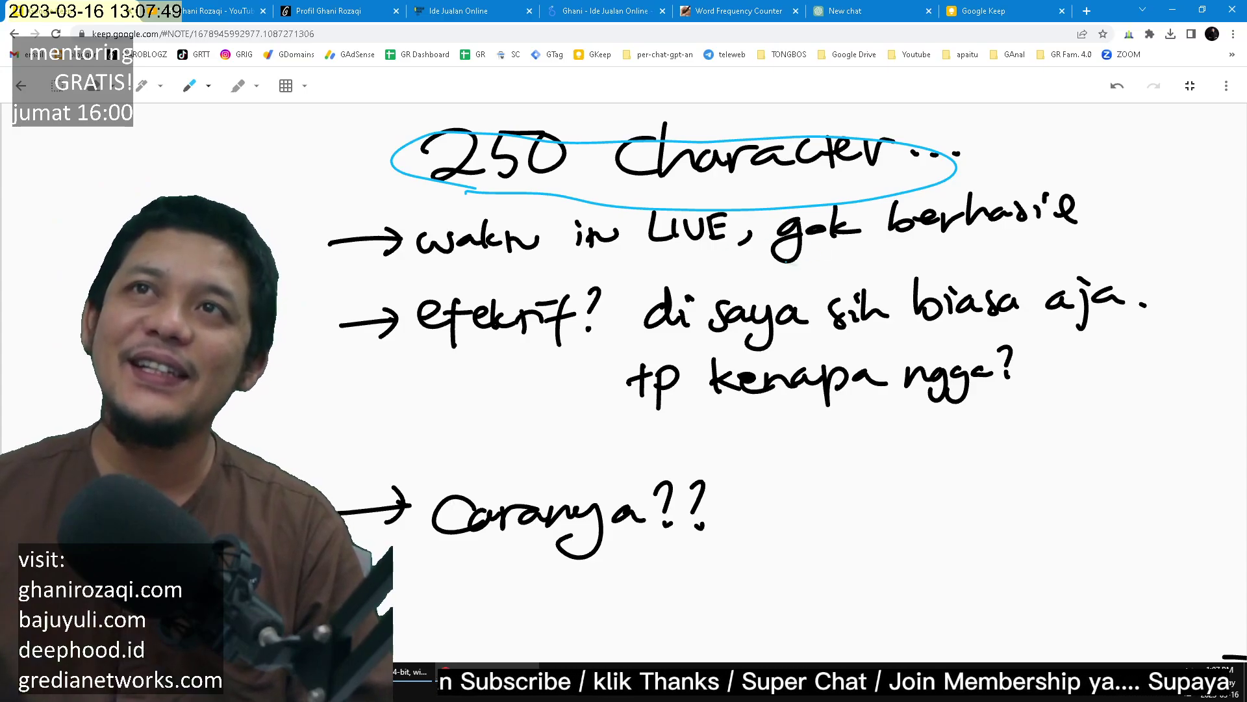
left_click_drag(788, 263, 1117, 259)
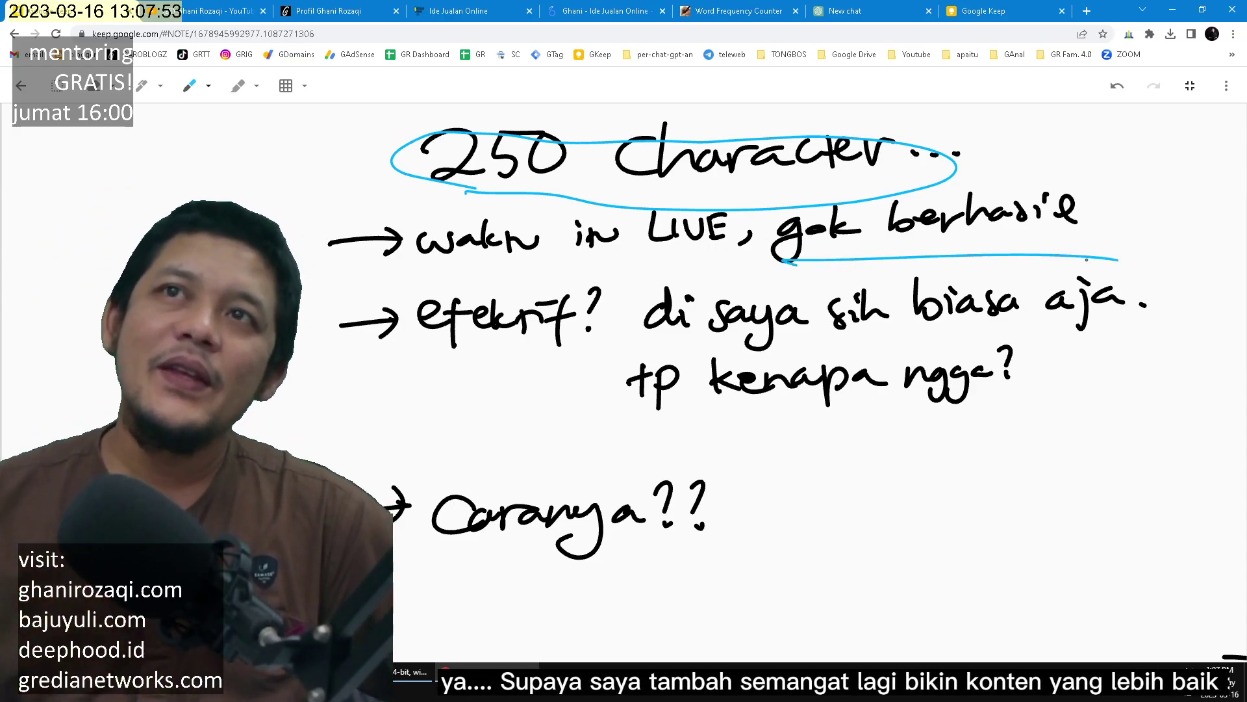
Circle "efektif?", both of its answer phrases and "Caranya??", and add a curve linking "efektif?" to the first bullet
mouse_move(572, 263)
left_mouse_down()
mouse_move(389, 341)
mouse_move(575, 265)
left_mouse_up()
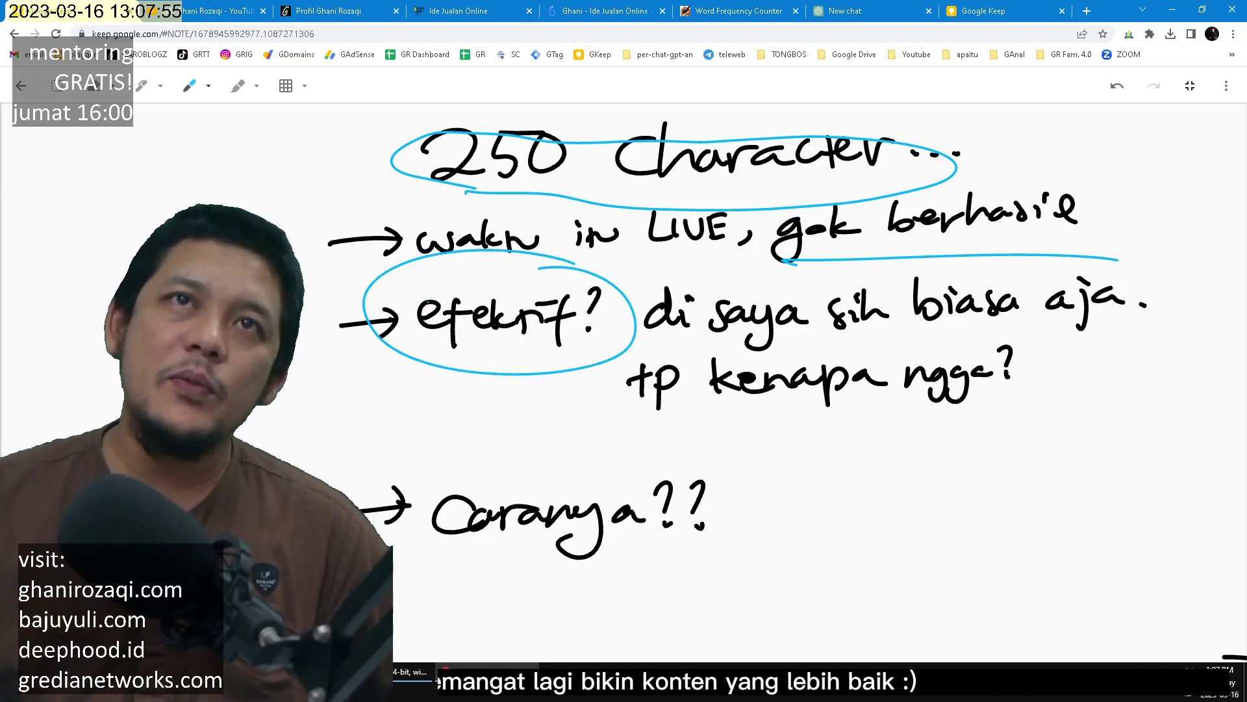
left_click_drag(430, 300, 433, 200)
mouse_move(640, 278)
left_mouse_down()
mouse_move(1066, 344)
mouse_move(760, 266)
mouse_move(663, 286)
left_mouse_up()
mouse_move(772, 325)
left_mouse_down()
mouse_move(1020, 419)
mouse_move(734, 341)
left_mouse_up()
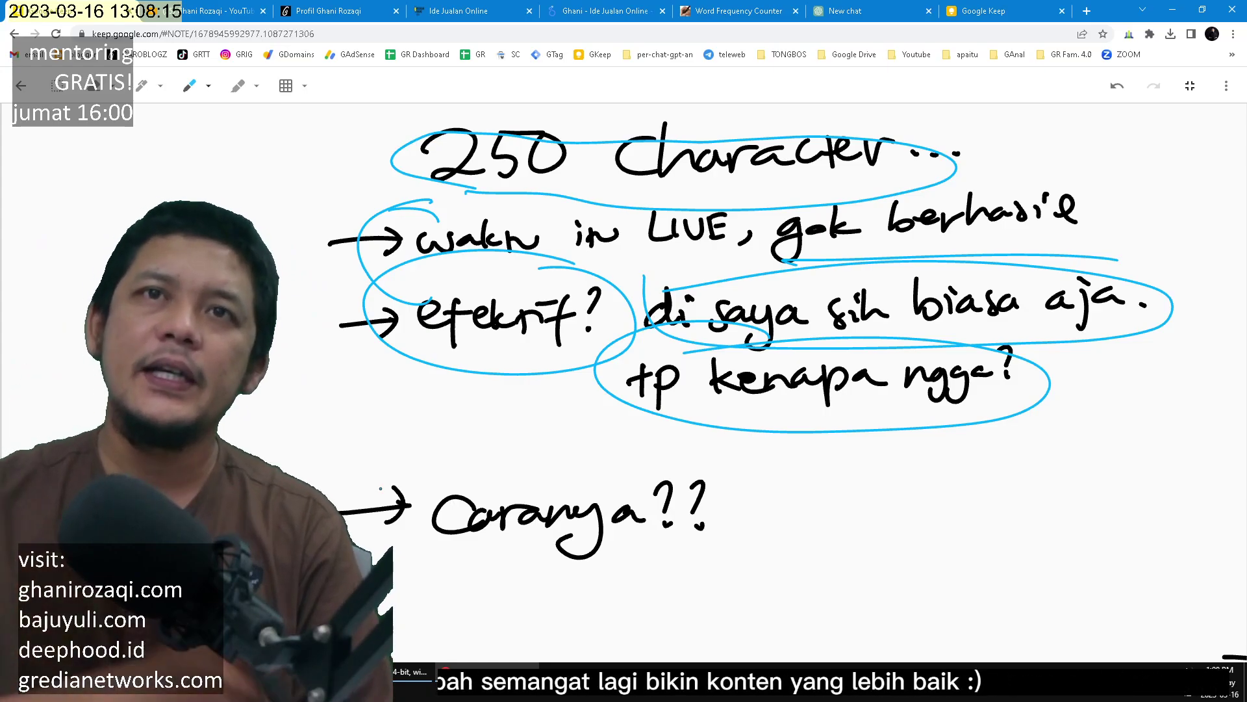
mouse_move(614, 432)
left_mouse_down()
mouse_move(377, 465)
mouse_move(481, 440)
left_mouse_up()
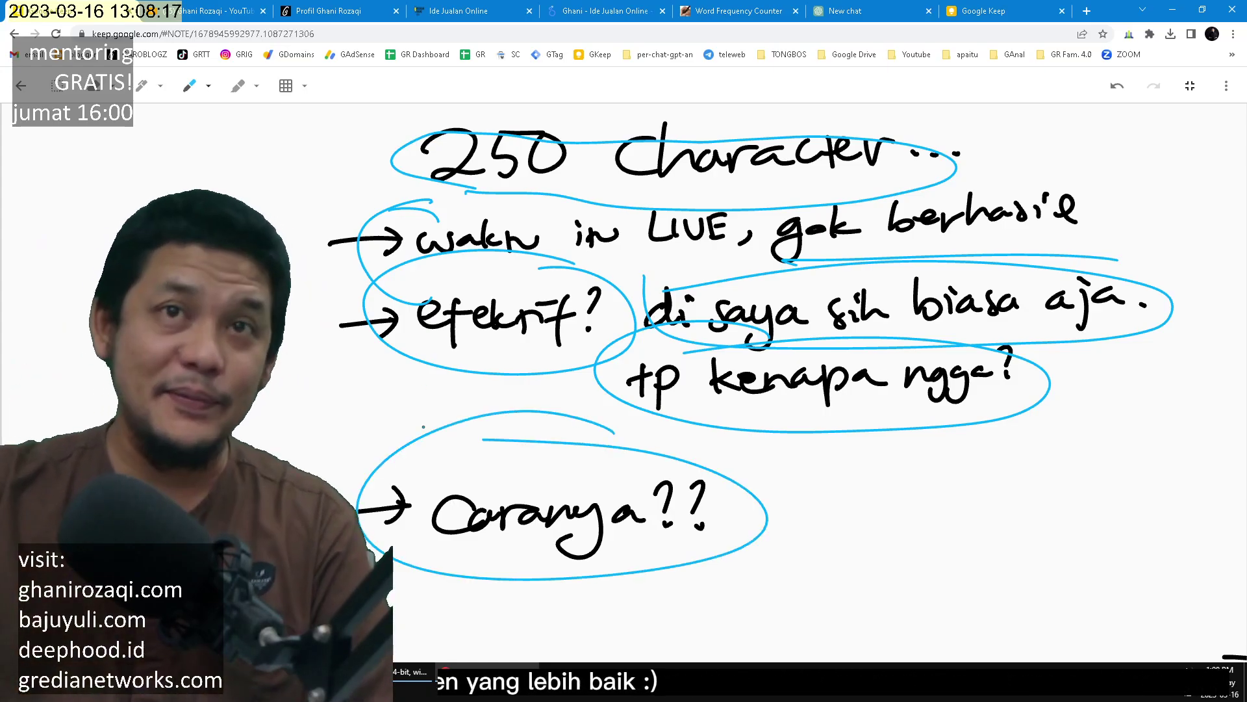
In the "METODOLOGI" diagram, point a blue arrow at "IJOL" and circle the marked dash groups in the four rows below it
scroll(610, 334, "down", 9)
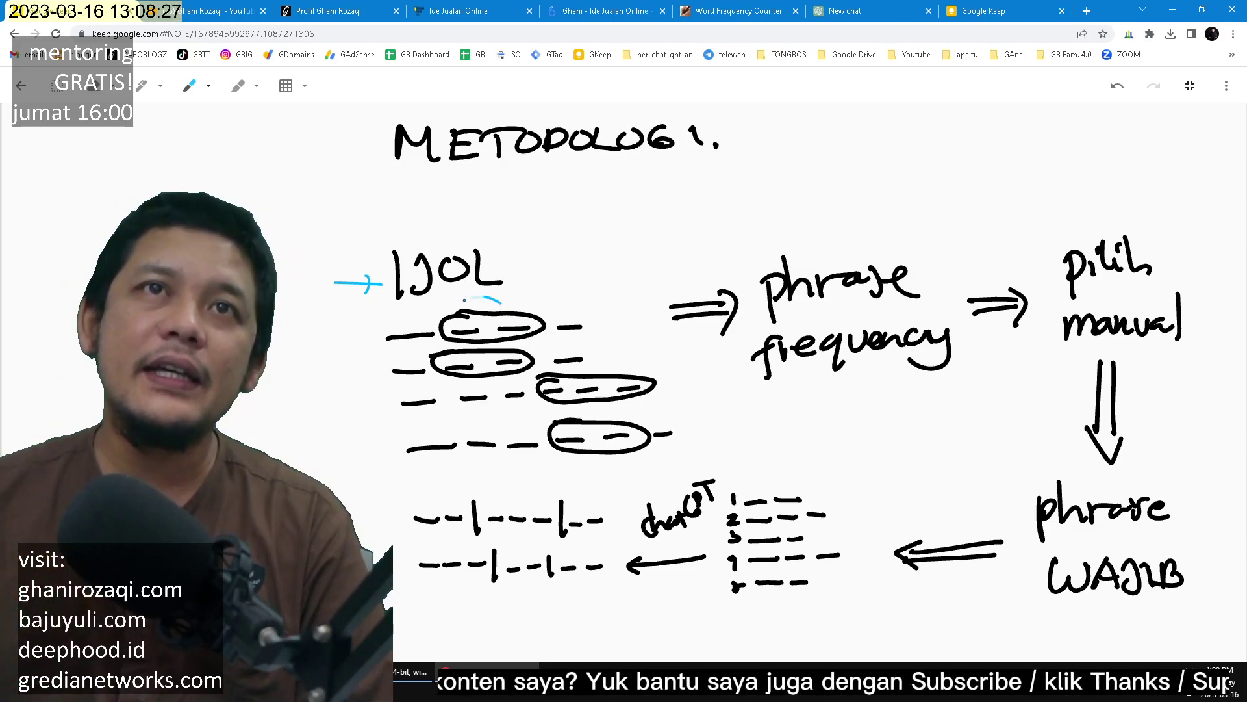
left_click_drag(464, 300, 510, 303)
mouse_move(474, 343)
left_mouse_down()
mouse_move(513, 349)
mouse_move(533, 398)
mouse_move(559, 370)
left_mouse_up()
mouse_move(578, 419)
left_mouse_down()
mouse_move(614, 451)
mouse_move(670, 433)
left_mouse_up()
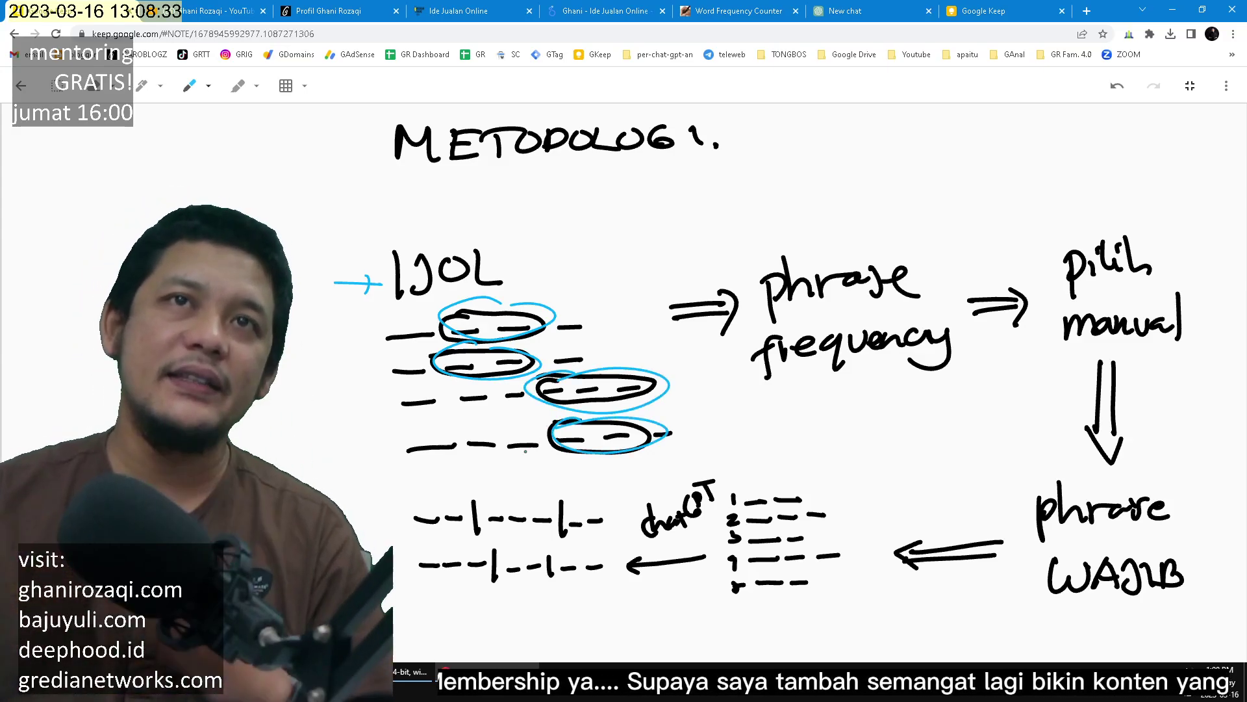
left_click_drag(426, 314, 543, 328)
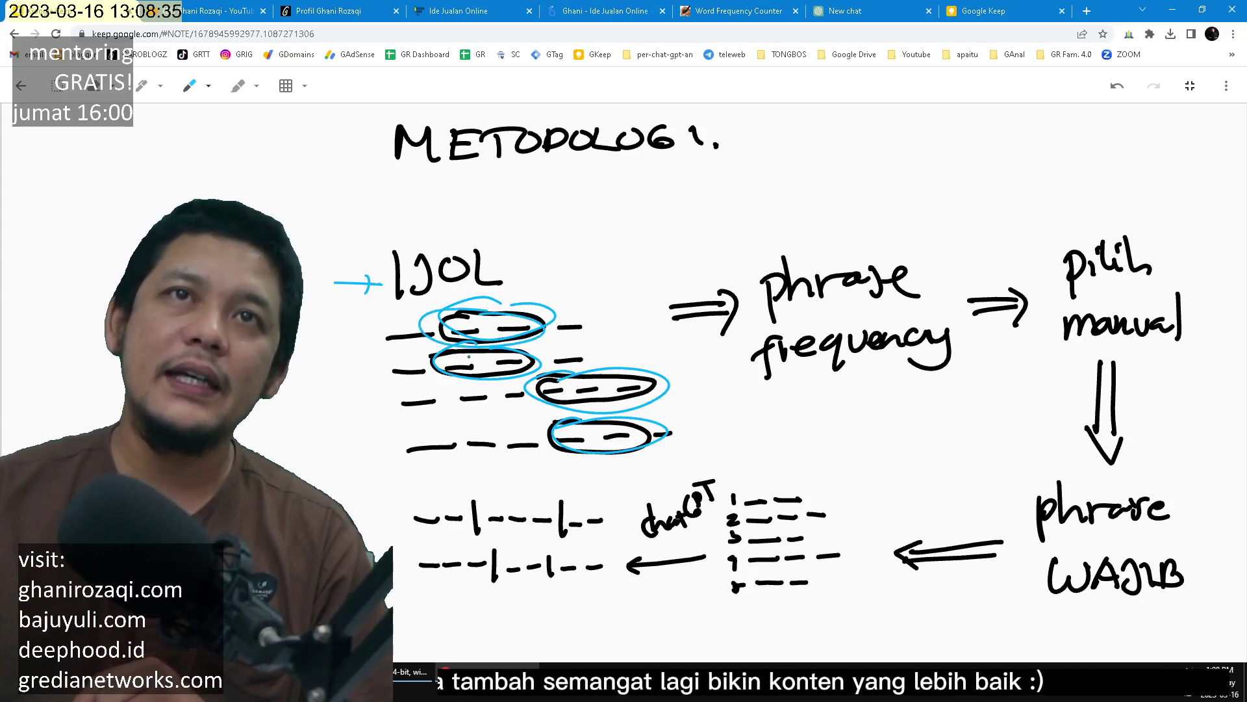
left_click_drag(467, 349, 539, 364)
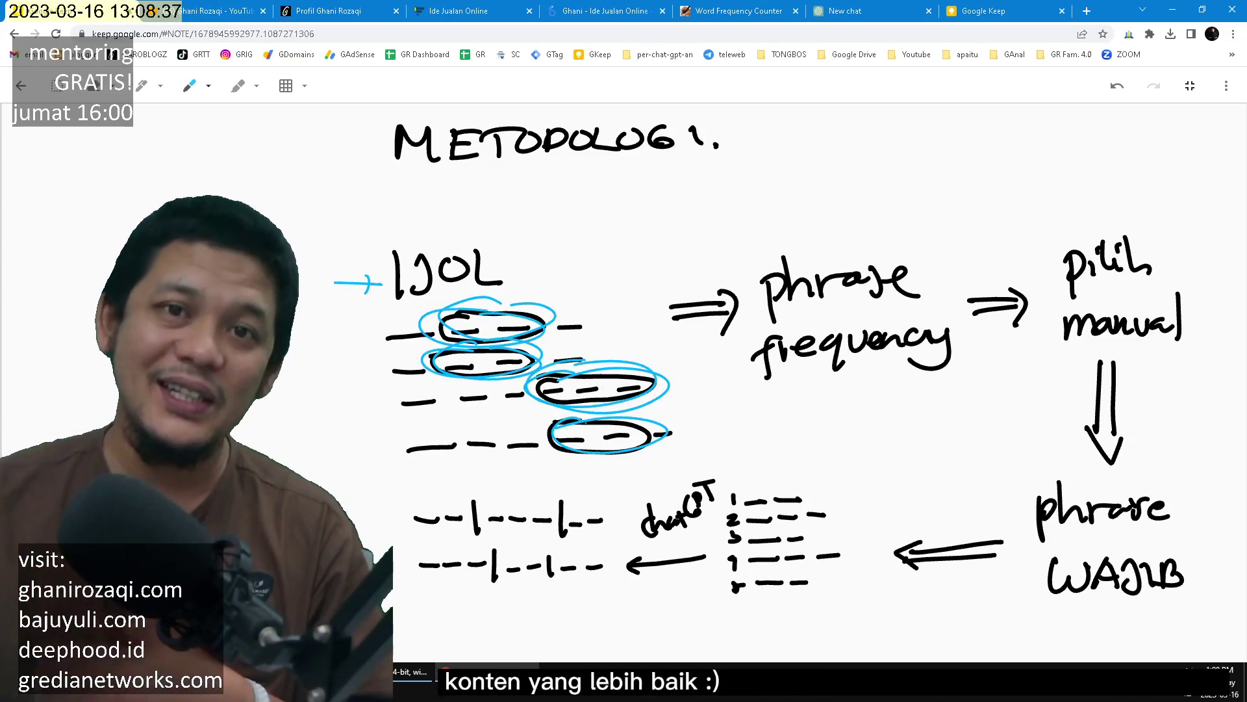
Circle the lowest dash group again, point a blue arrow from the groups at "frequency" and frame it, and circle "pilih manual"
mouse_move(531, 435)
left_mouse_down()
mouse_move(656, 421)
mouse_move(797, 374)
left_mouse_up()
mouse_move(732, 349)
left_mouse_down()
mouse_move(960, 349)
mouse_move(712, 388)
left_mouse_up()
mouse_move(1166, 225)
left_mouse_down()
mouse_move(1221, 351)
mouse_move(1083, 226)
left_mouse_up()
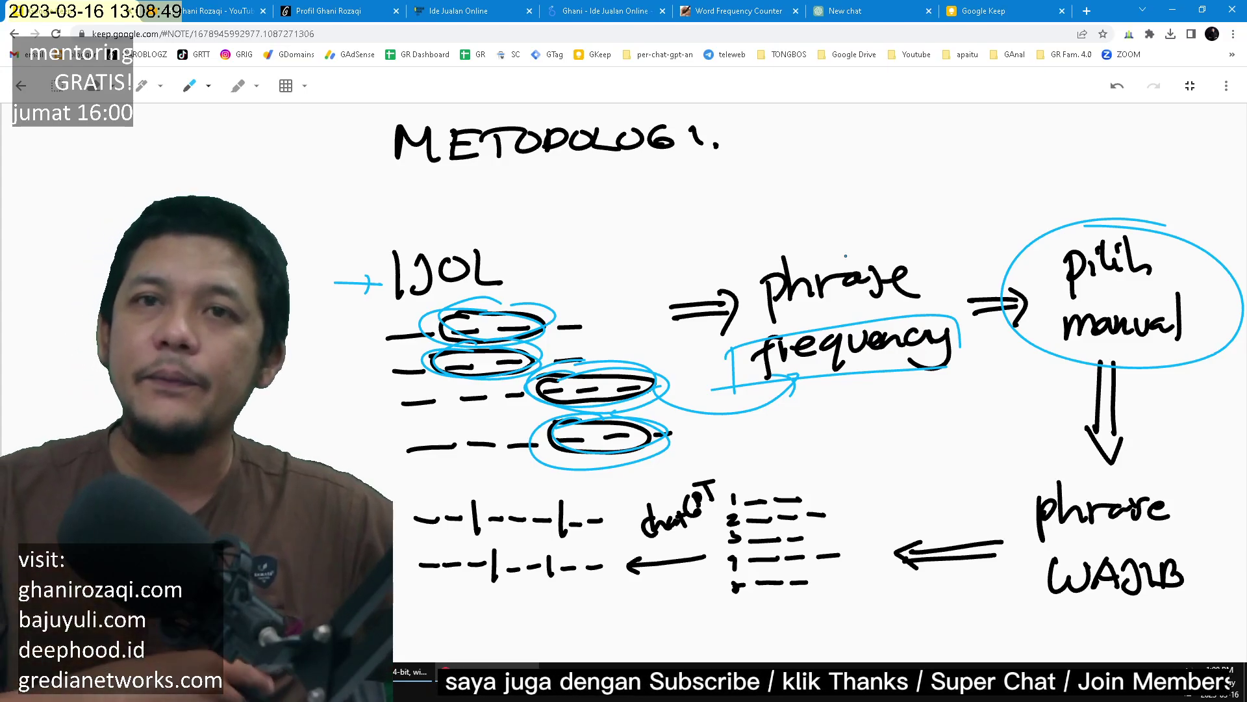
Draw blue frames around "phrase WAJIB" and the numbered list, and add a curve from "chatGPT" to the upper result row
left_click_drag(1007, 473, 1023, 604)
mouse_move(1004, 480)
left_mouse_down()
mouse_move(1138, 473)
mouse_move(1226, 591)
left_mouse_up()
left_click_drag(1007, 607, 1227, 591)
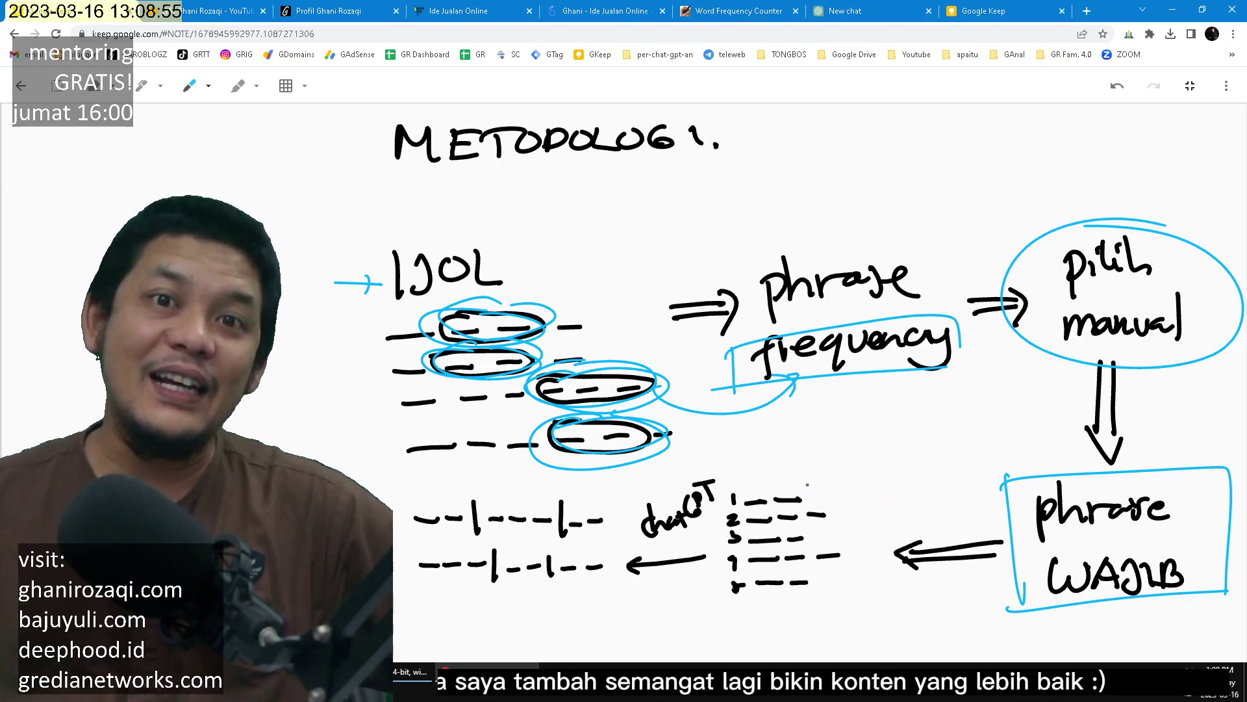
mouse_move(724, 475)
left_mouse_down()
mouse_move(737, 611)
mouse_move(876, 588)
left_mouse_up()
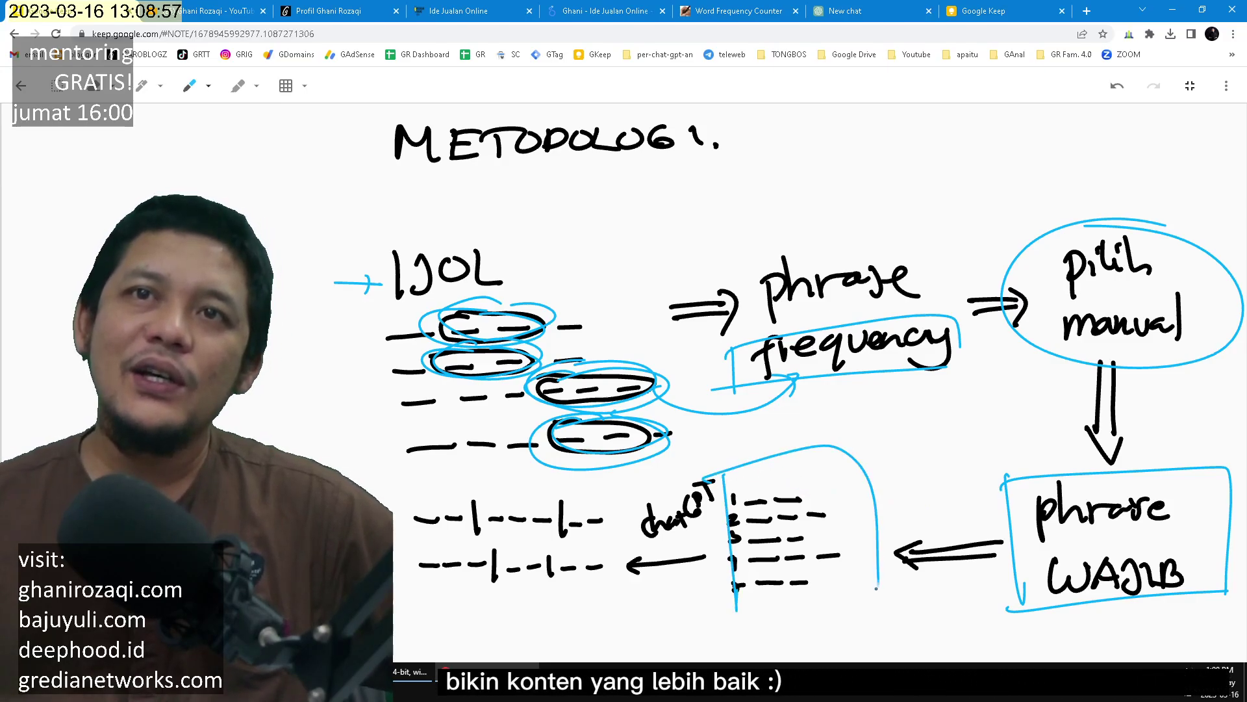
left_click_drag(708, 604, 914, 563)
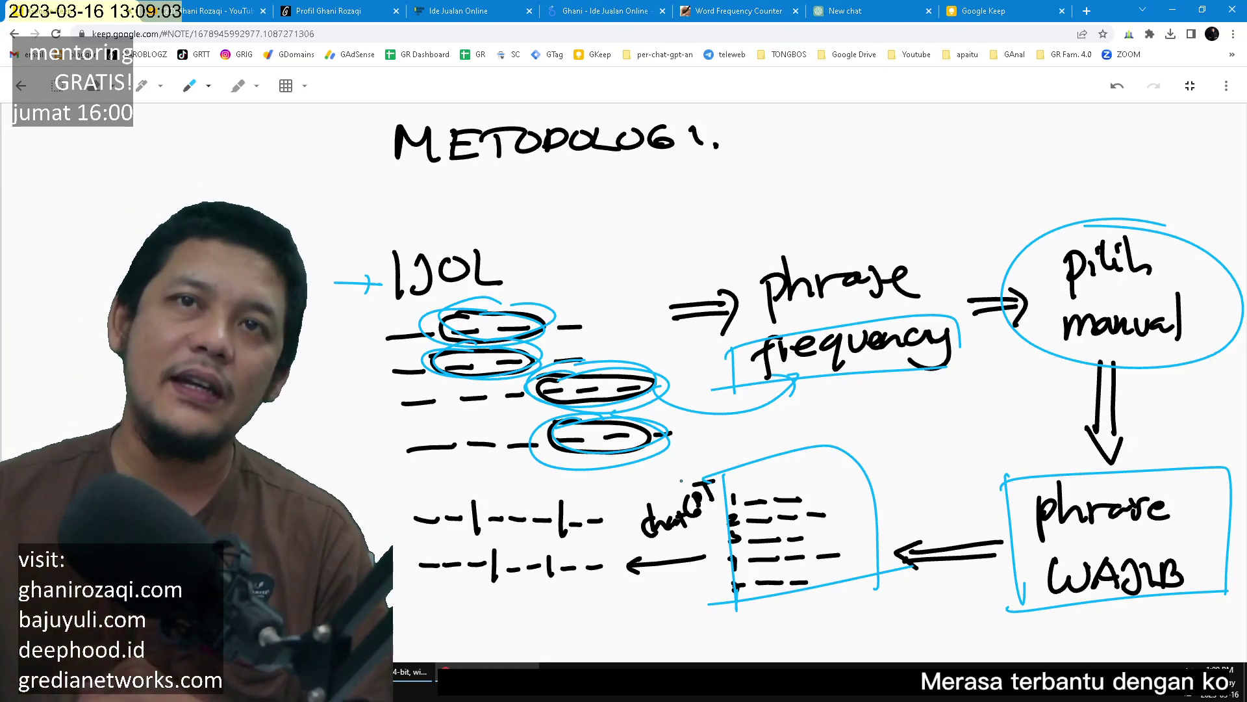
mouse_move(657, 502)
left_mouse_down()
mouse_move(601, 492)
mouse_move(558, 505)
left_mouse_up()
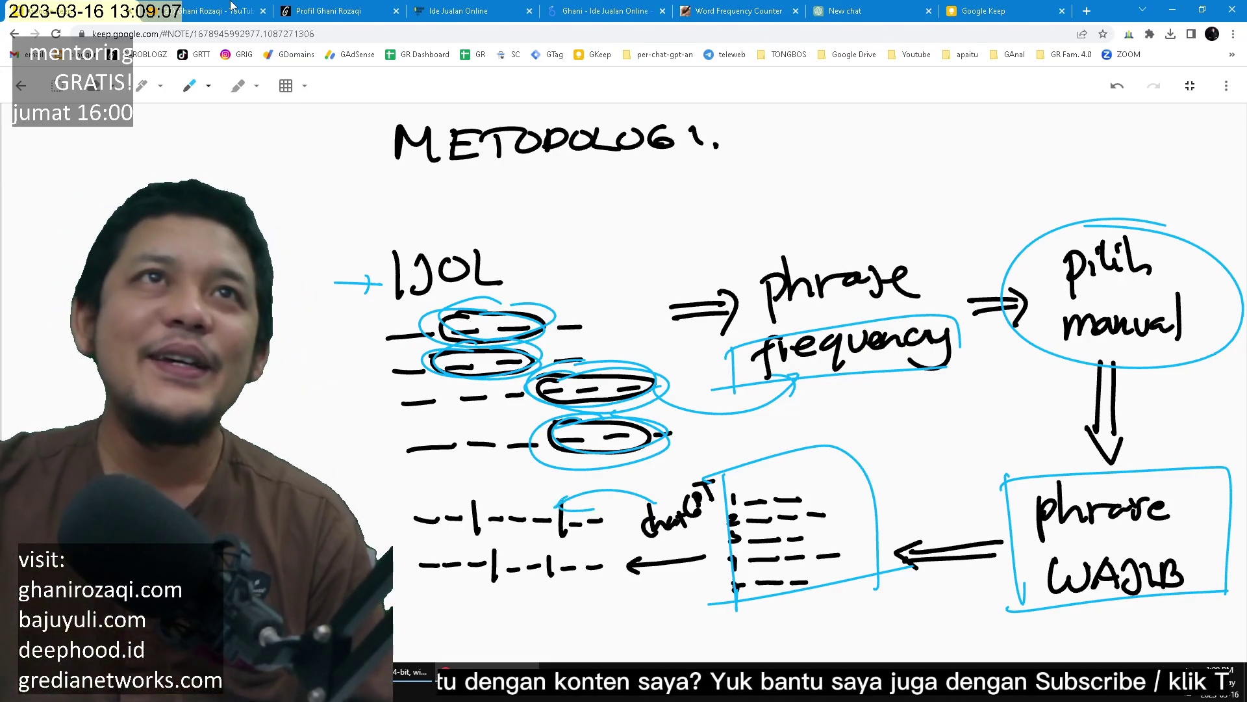
Switch to the Ide Jualan Online Trending Product report and examine its selected keywords and date range
left_click(456, 9)
left_click(574, 8)
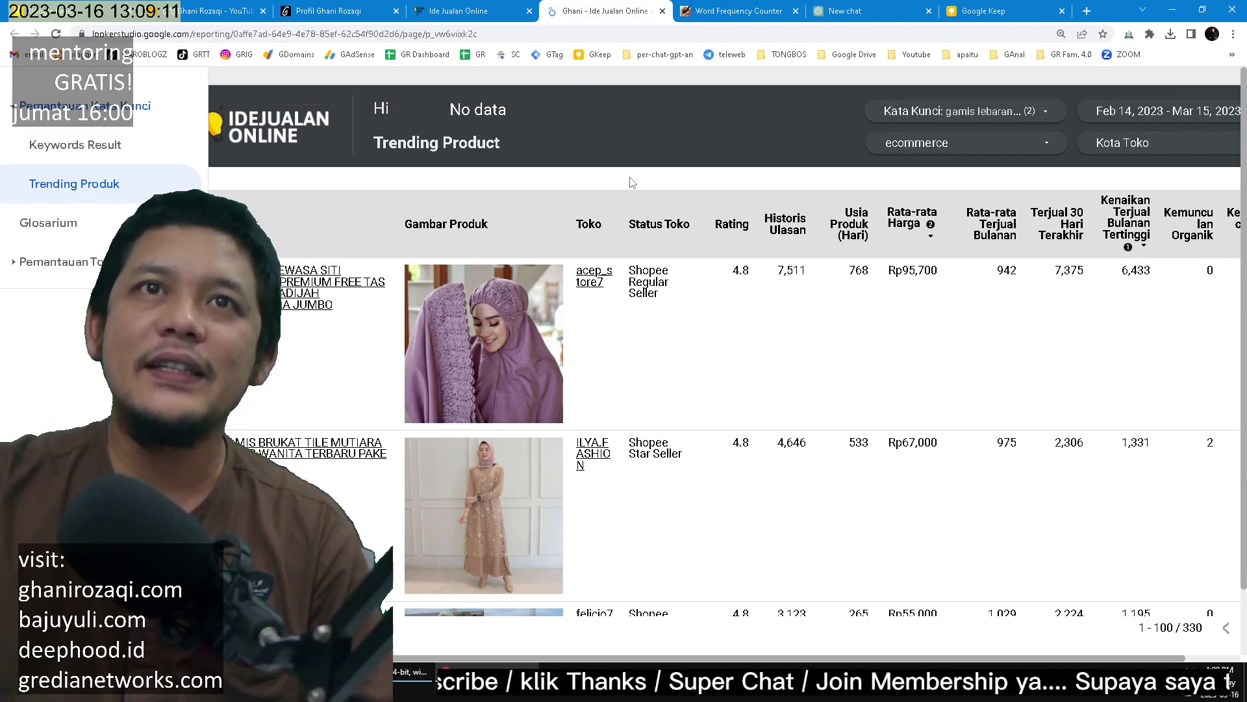
scroll(773, 344, "down", 5)
scroll(773, 345, "up", 5)
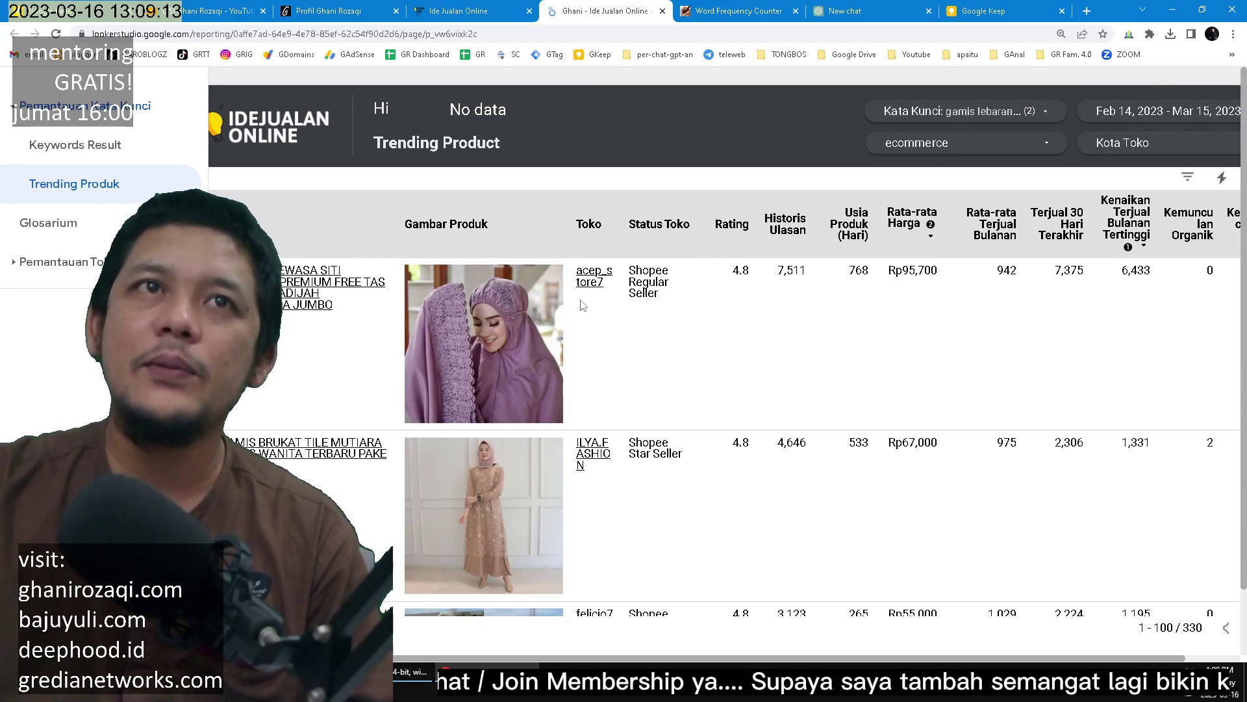
left_click(992, 111)
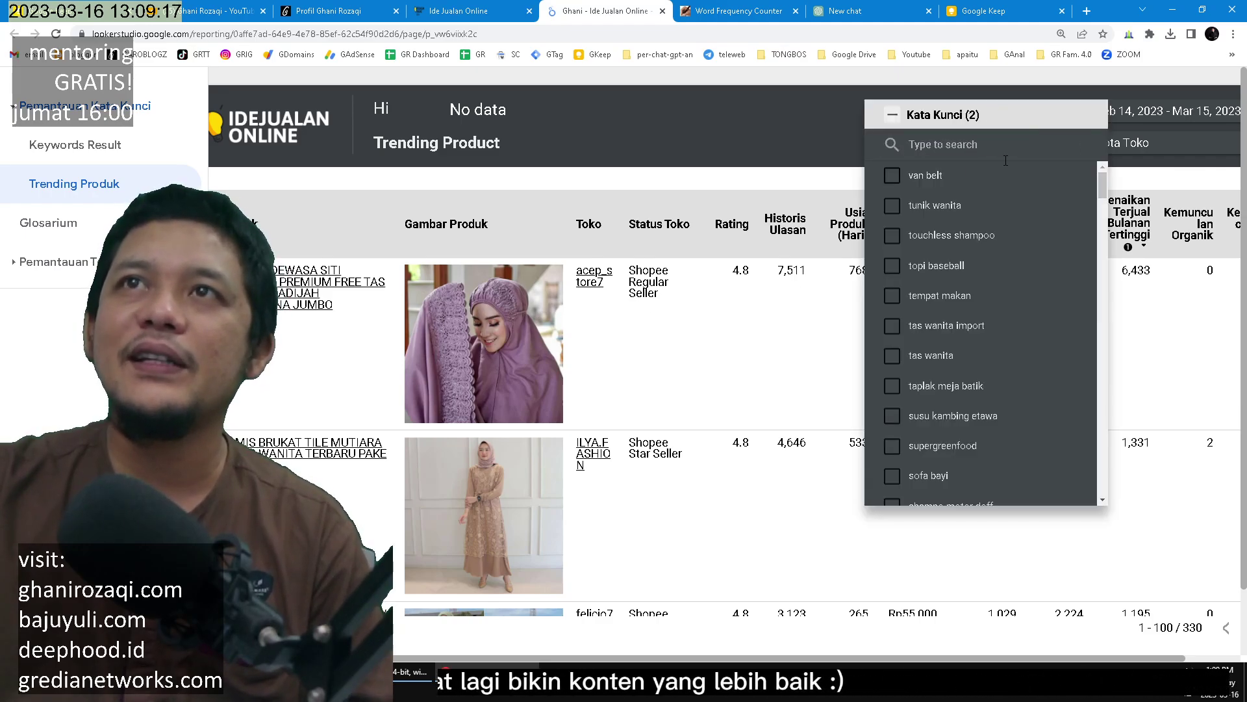
left_click_drag(1102, 188, 1126, 414)
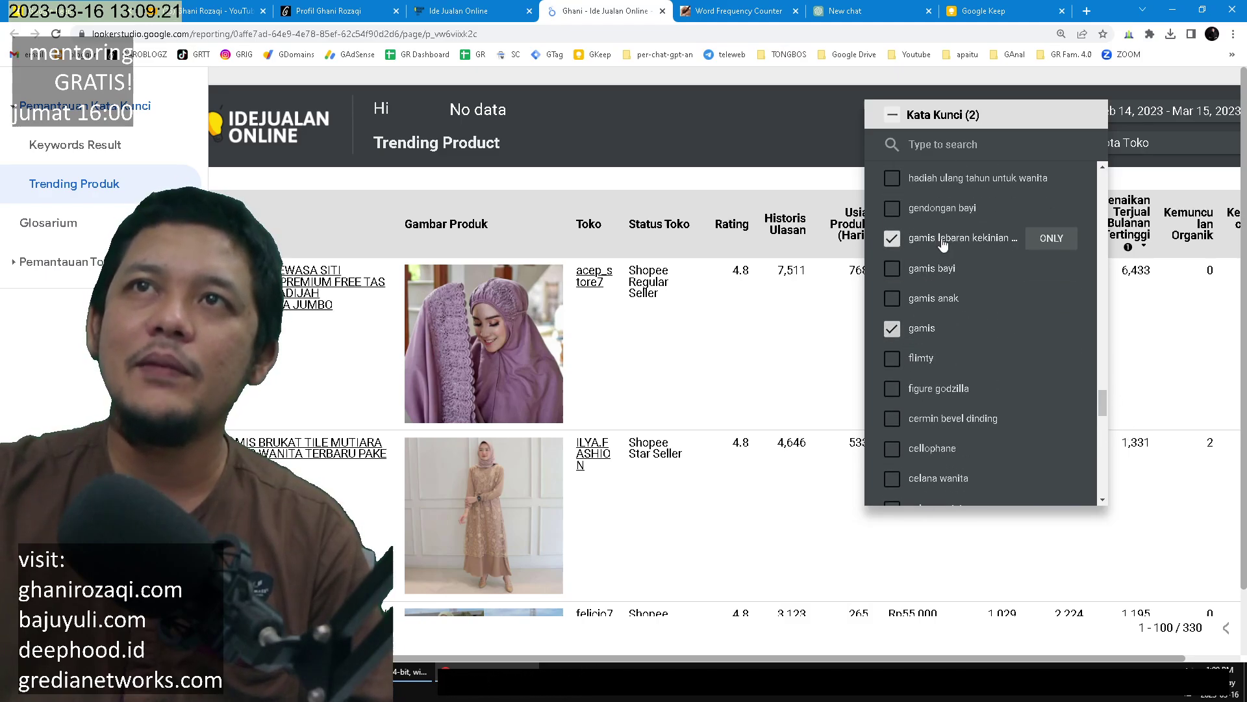
left_click(820, 181)
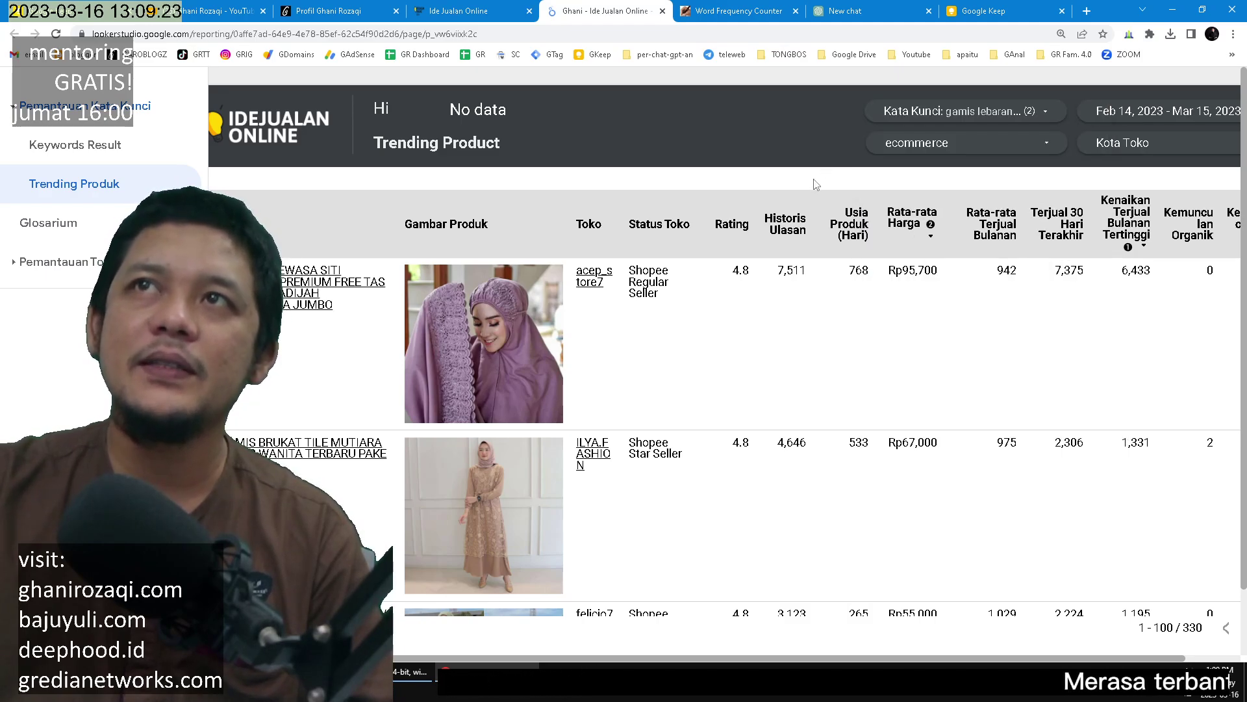
left_click(1108, 115)
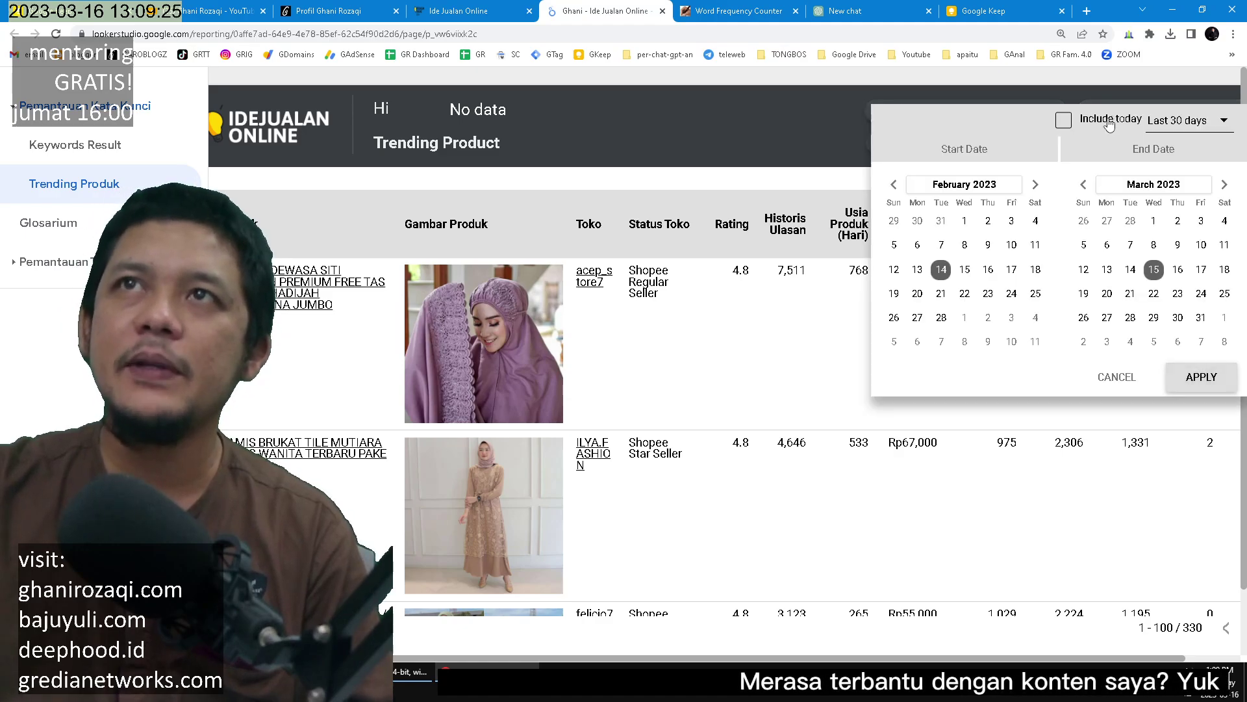
left_click(780, 194)
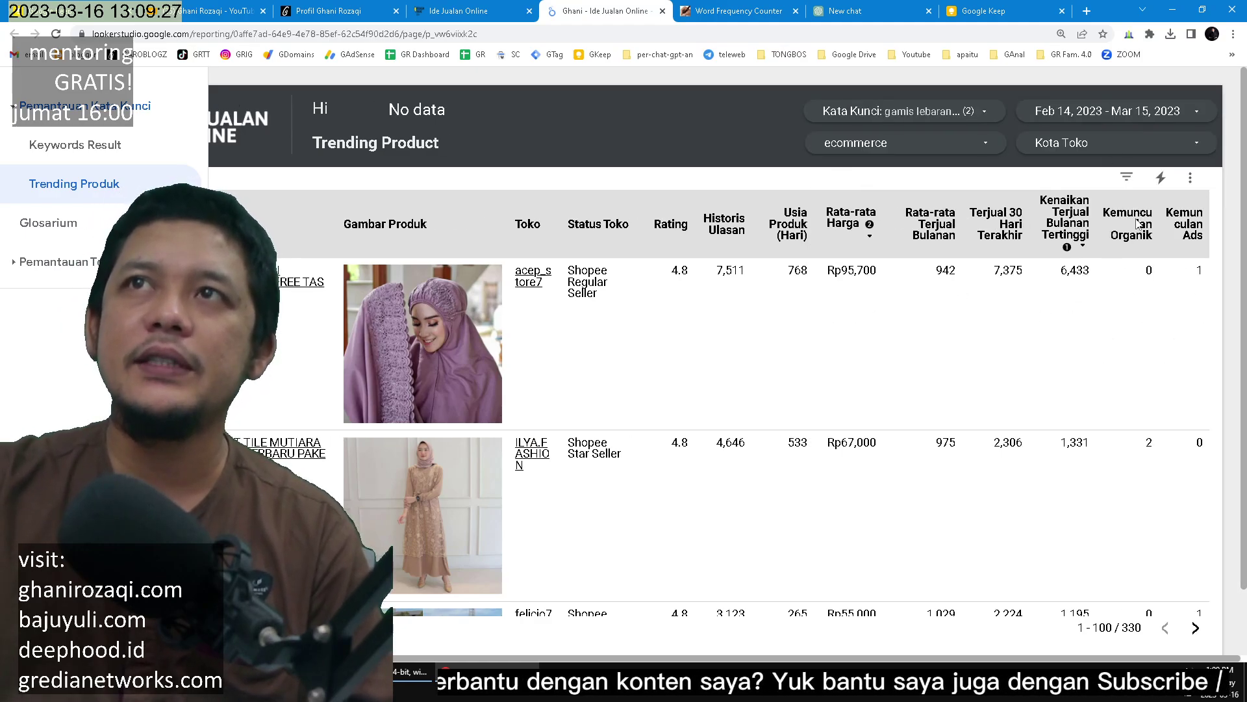
Export the Trending Product table to Google Sheets under the suggested name
left_click(1191, 177)
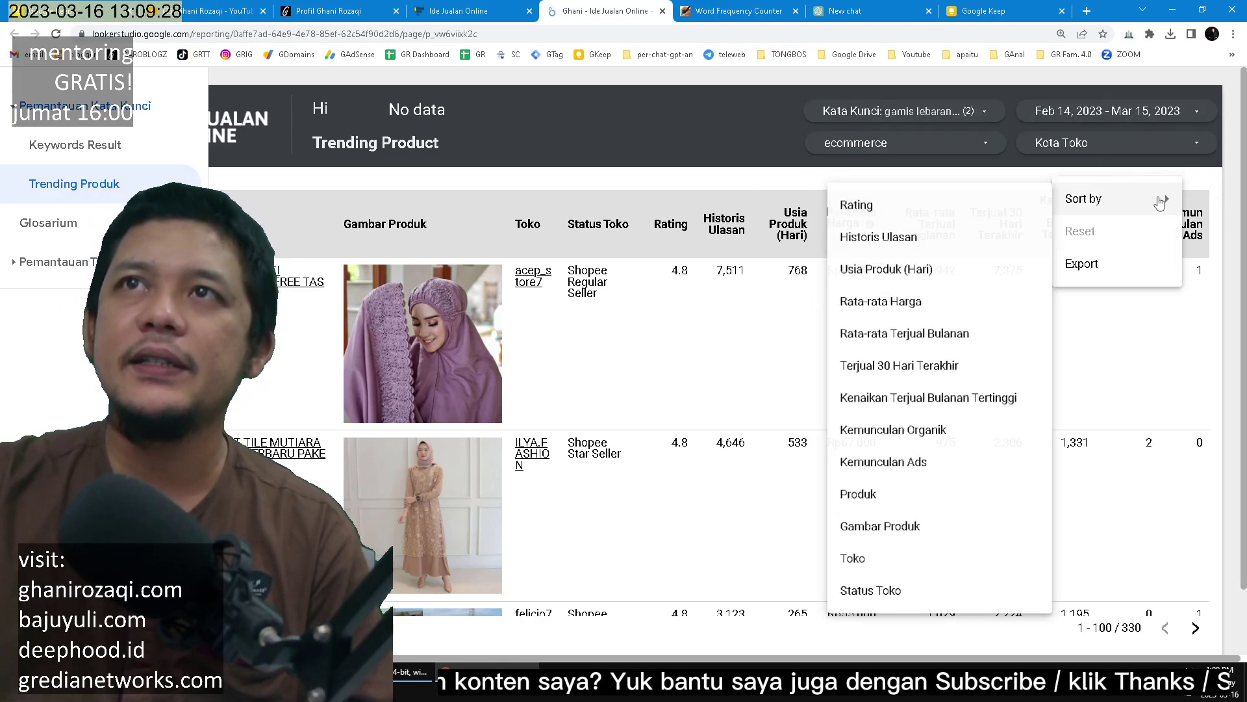
left_click(1099, 278)
left_click(489, 406)
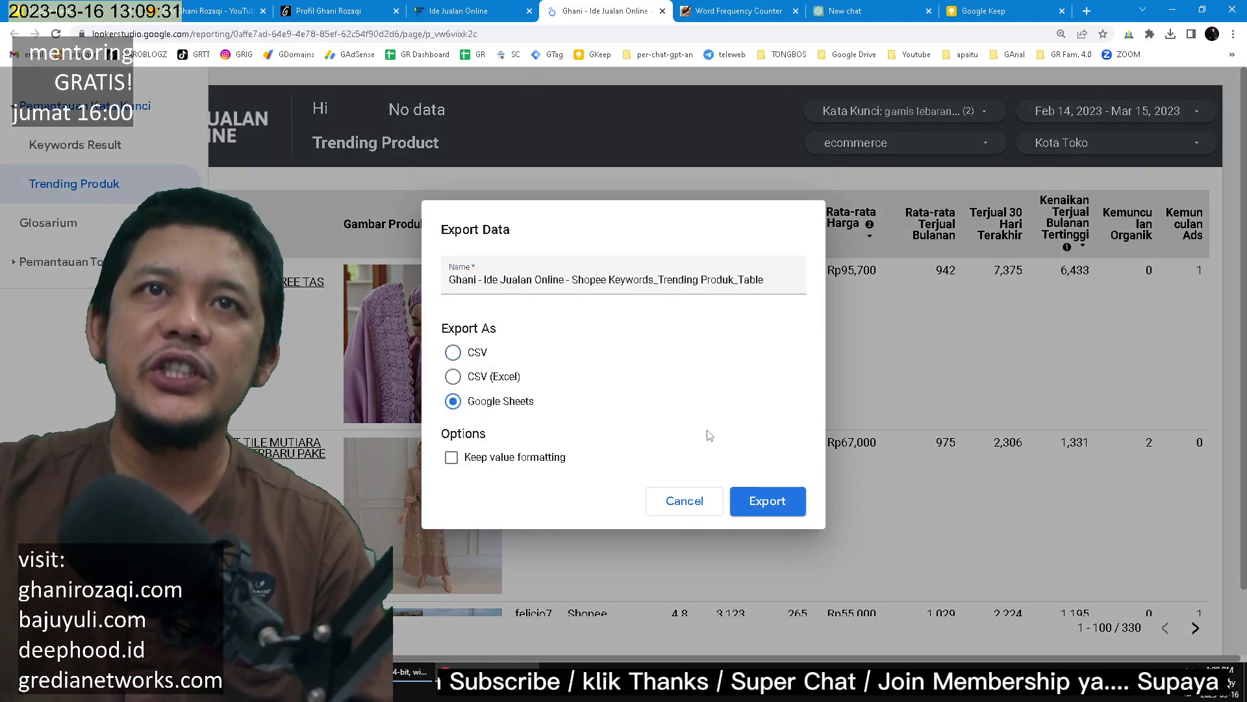
left_click(771, 501)
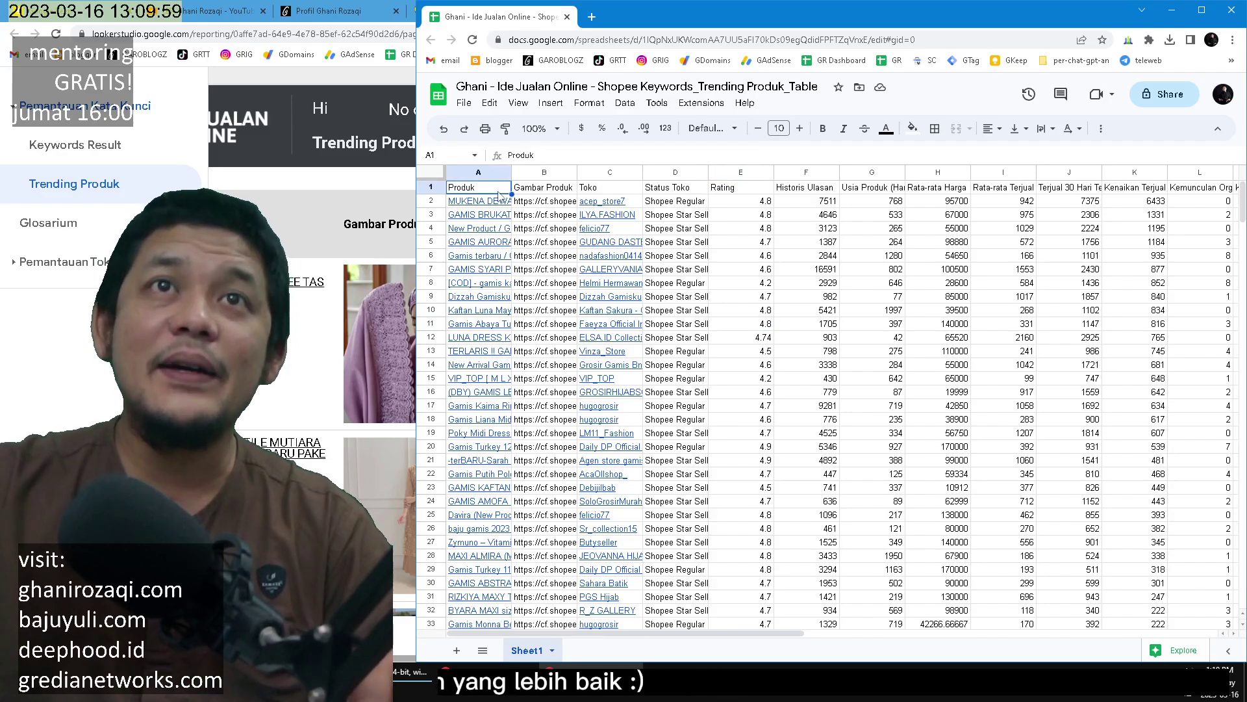
Create a filter on the exported sheet's header row, covering columns A to M
scroll(675, 215, "right", 5)
left_click(943, 193, "shift")
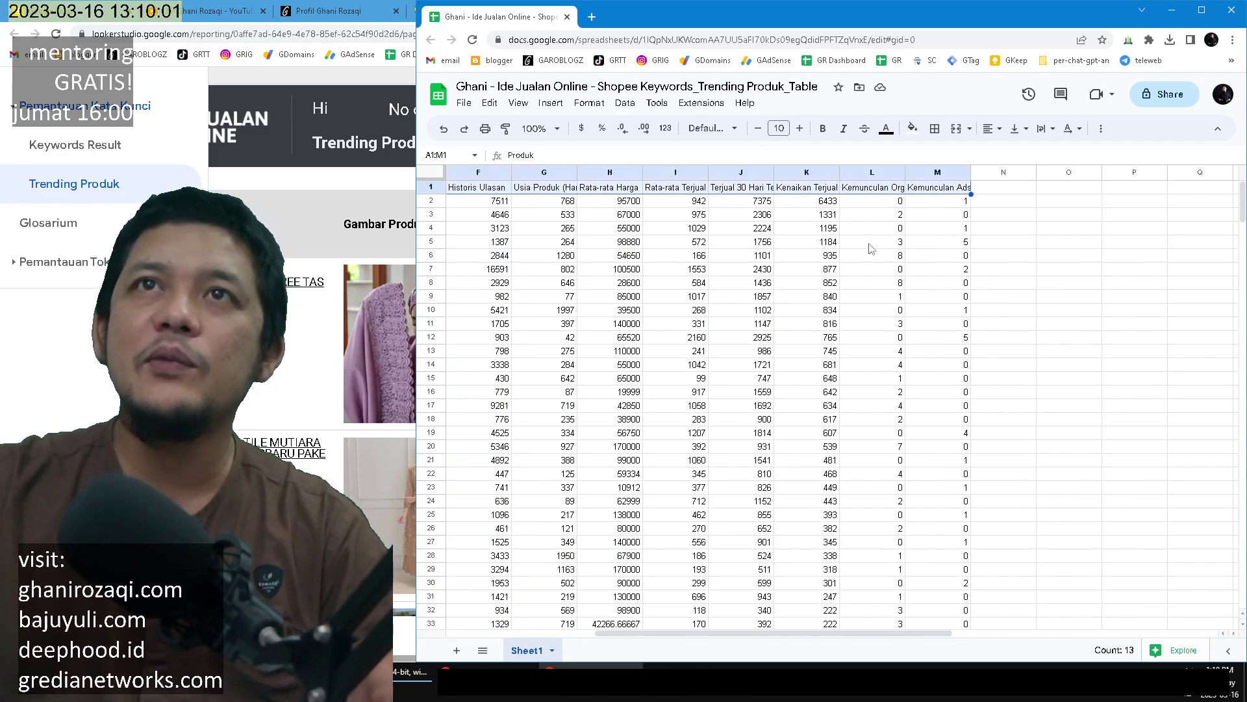
scroll(974, 195, "left", 2)
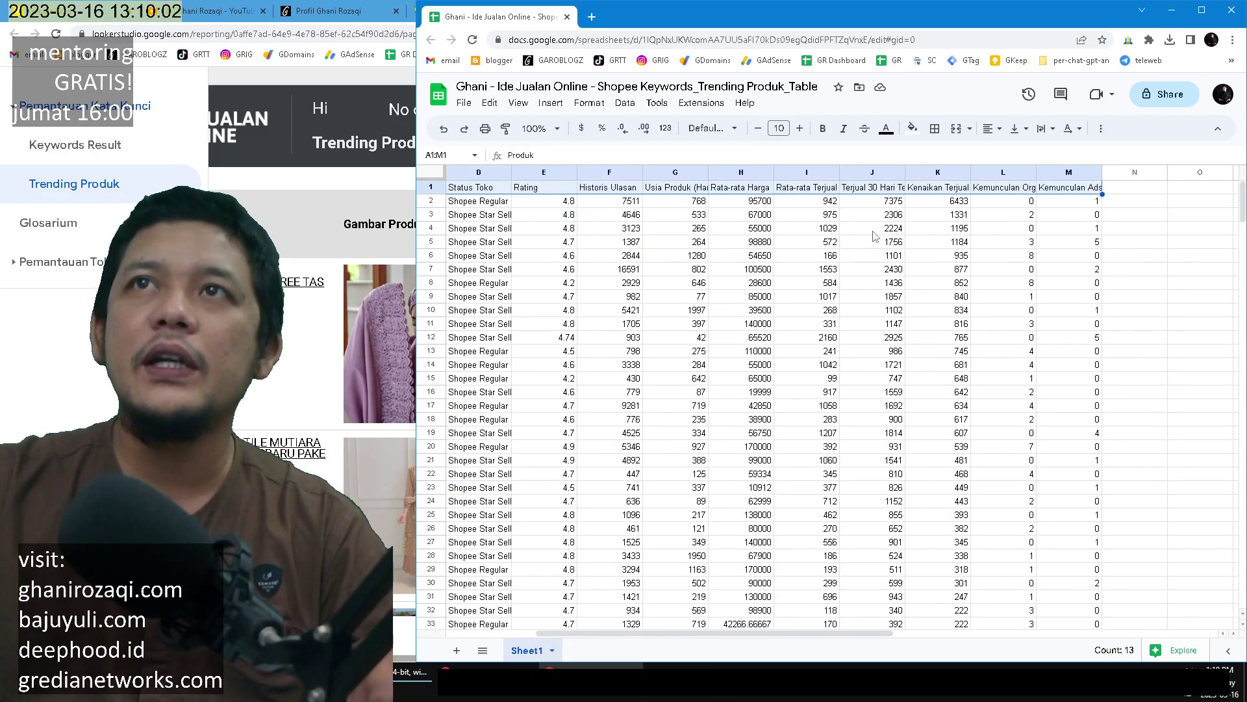
left_click(1100, 129)
left_click(1070, 154)
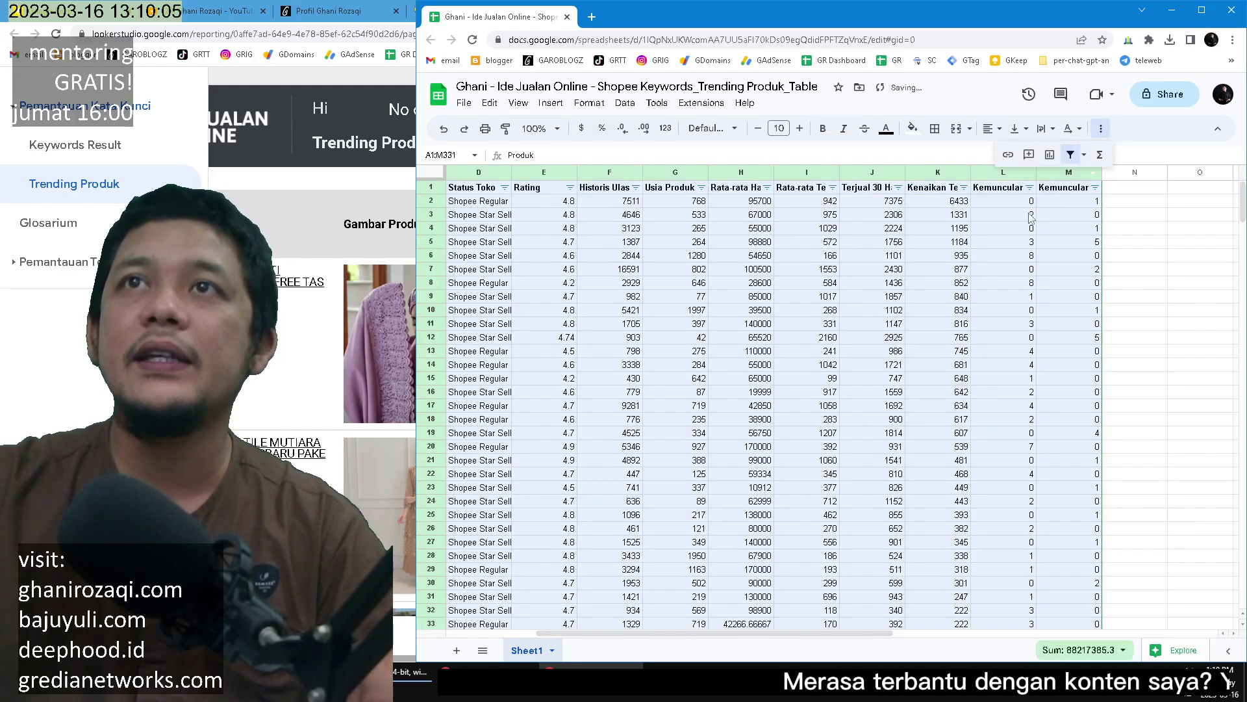
Sort the rows by Kemunculan Organik in descending order (Z → A), keeping all its values selected
left_click(1030, 187)
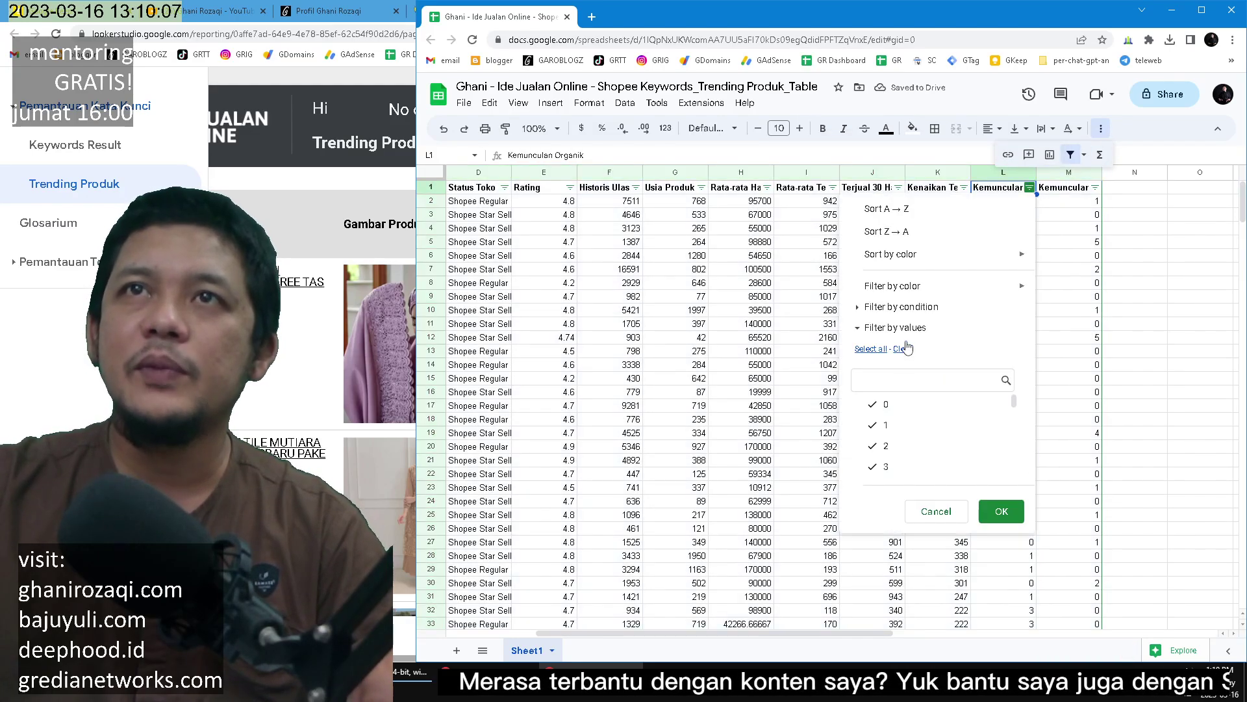
left_click(870, 349)
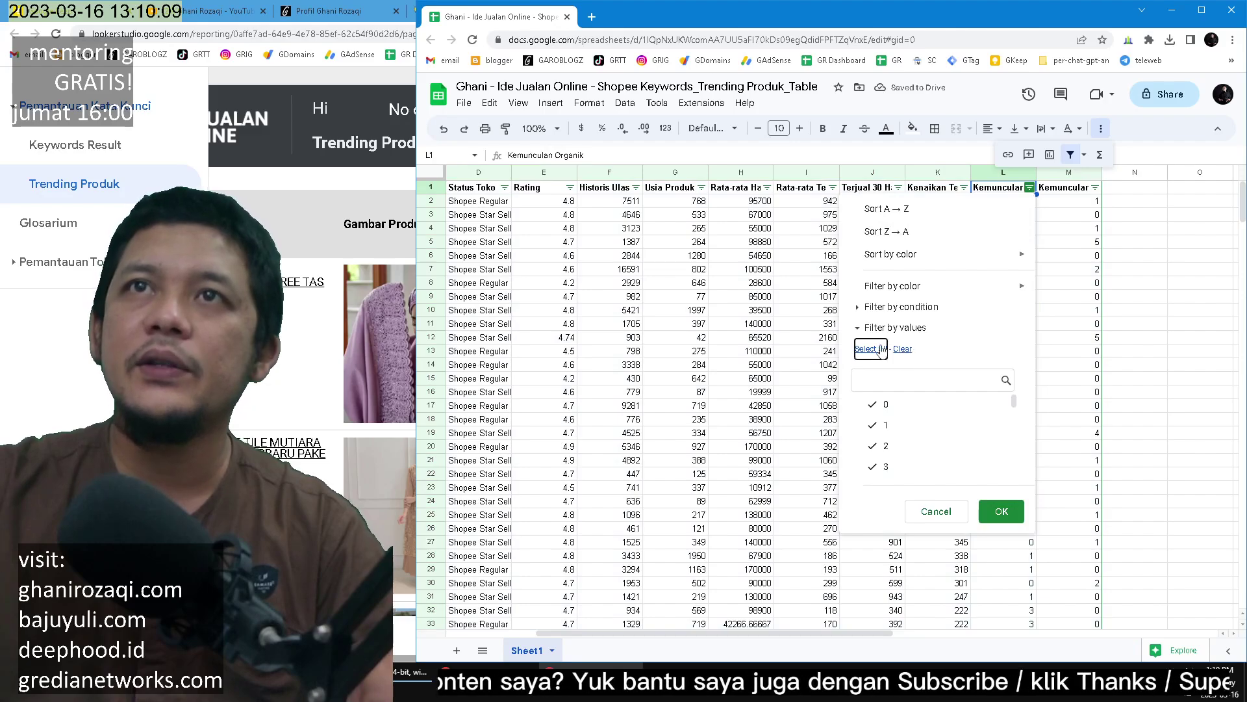
left_click(883, 232)
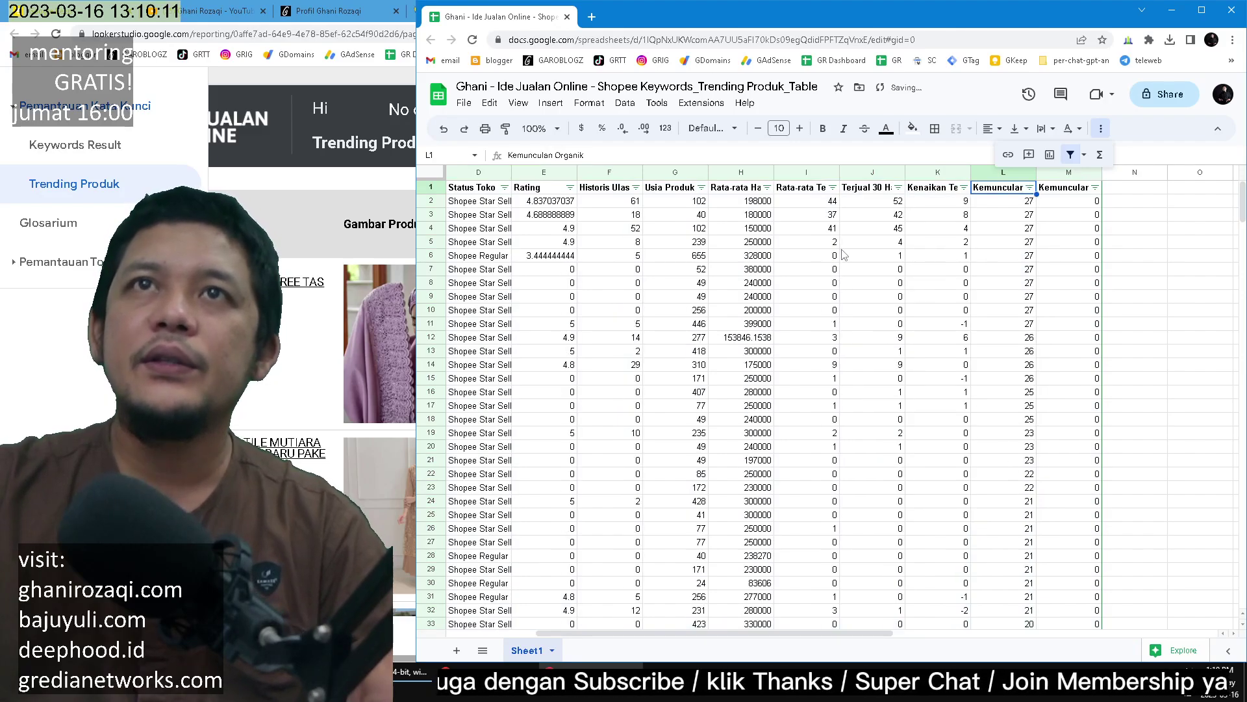
Filter the Rata-rata Harga column to show only values greater than 100000
scroll(751, 226, "left", 3)
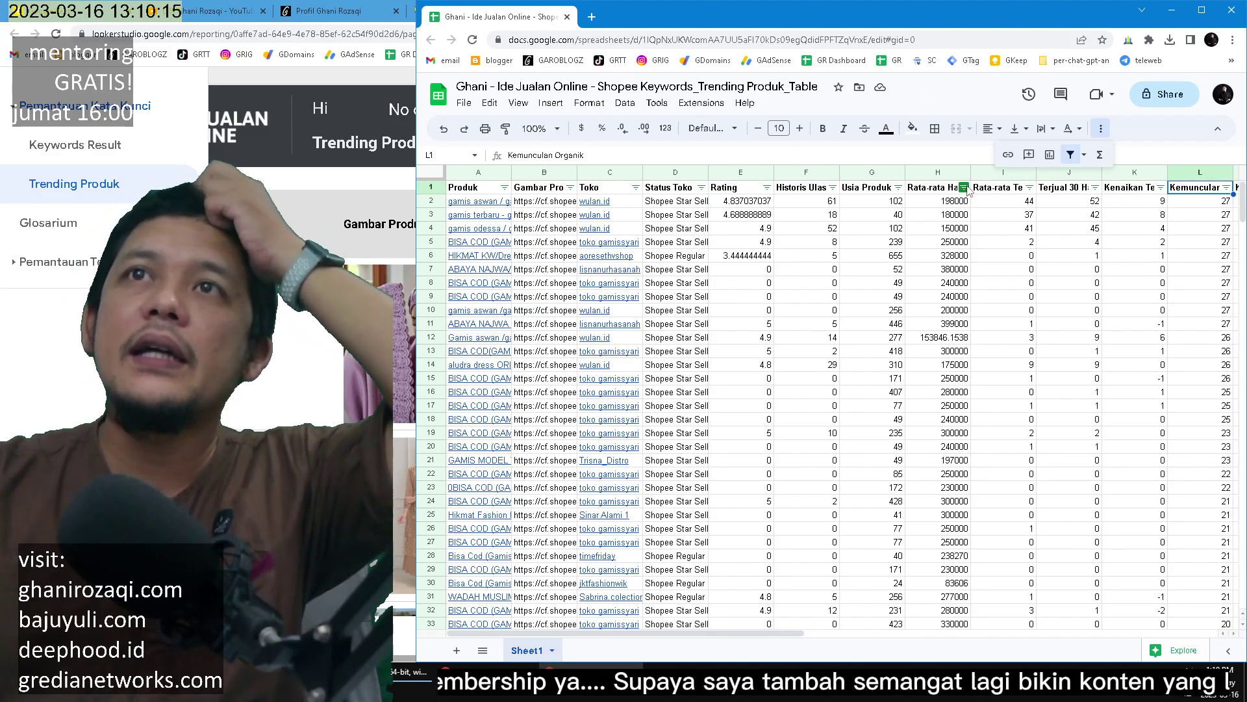
left_click(965, 189)
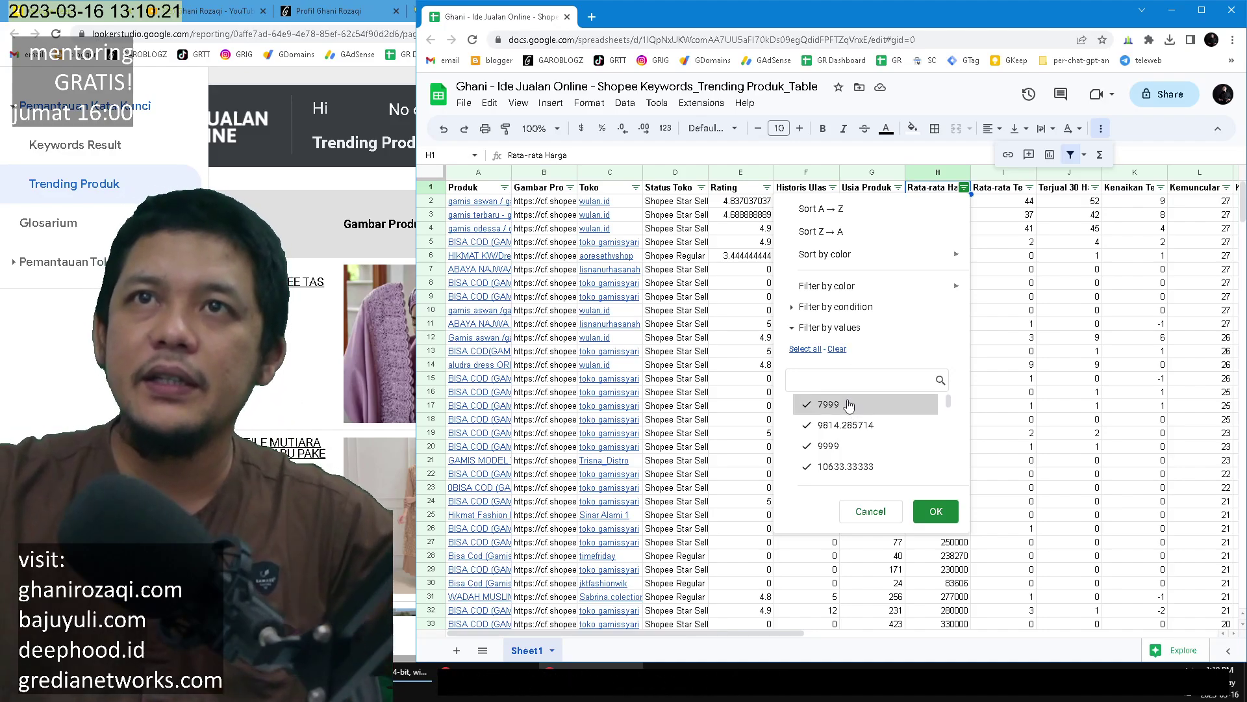
left_click(848, 311)
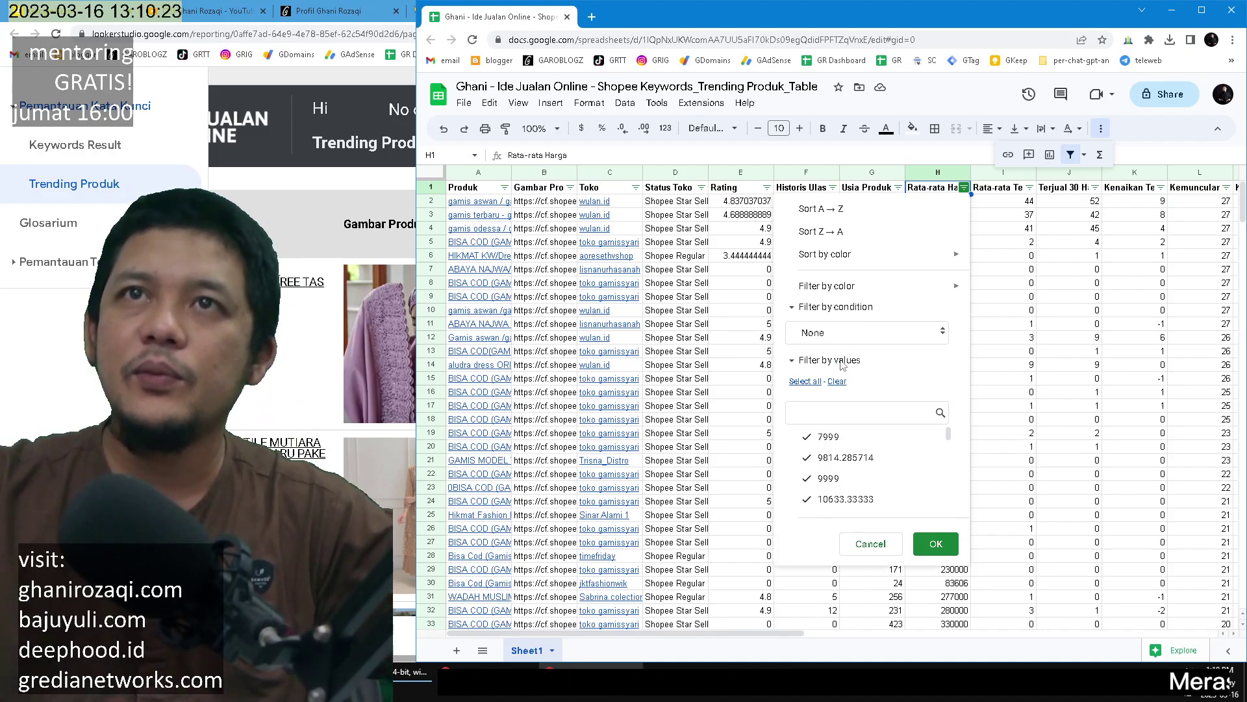
left_click(843, 339)
left_click(836, 604)
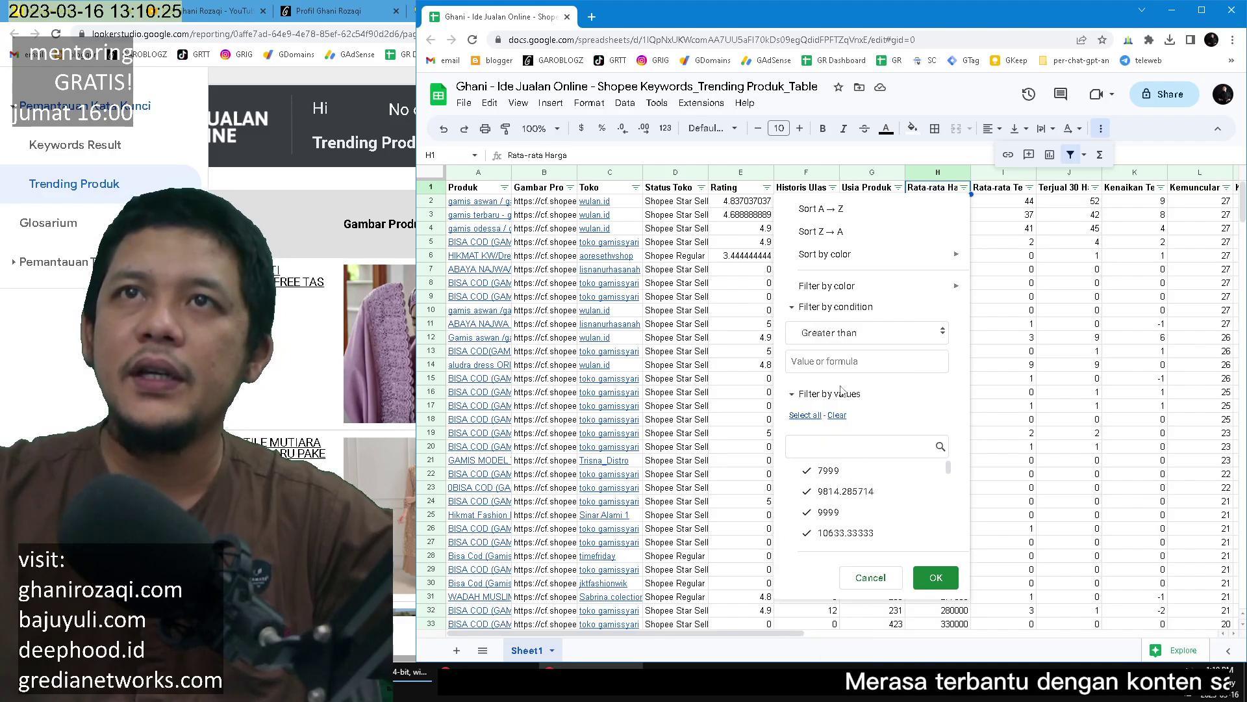
left_click(828, 361)
type("100000")
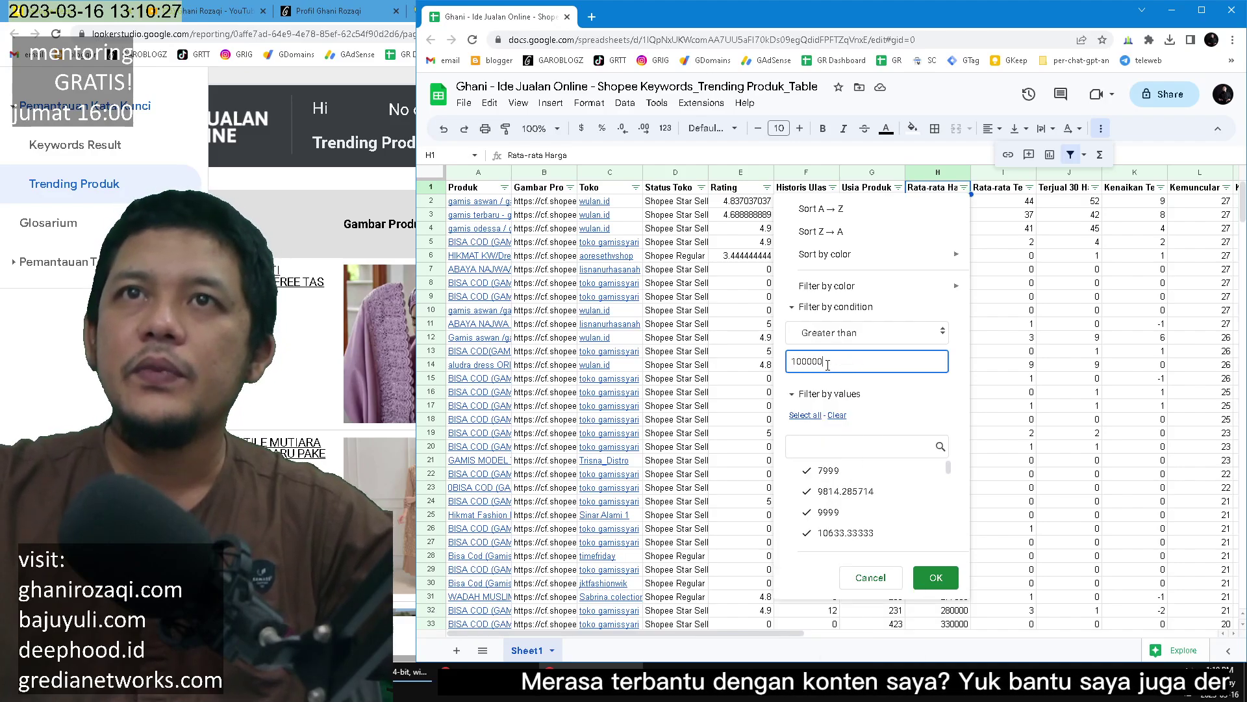
left_click(936, 577)
left_click(950, 299)
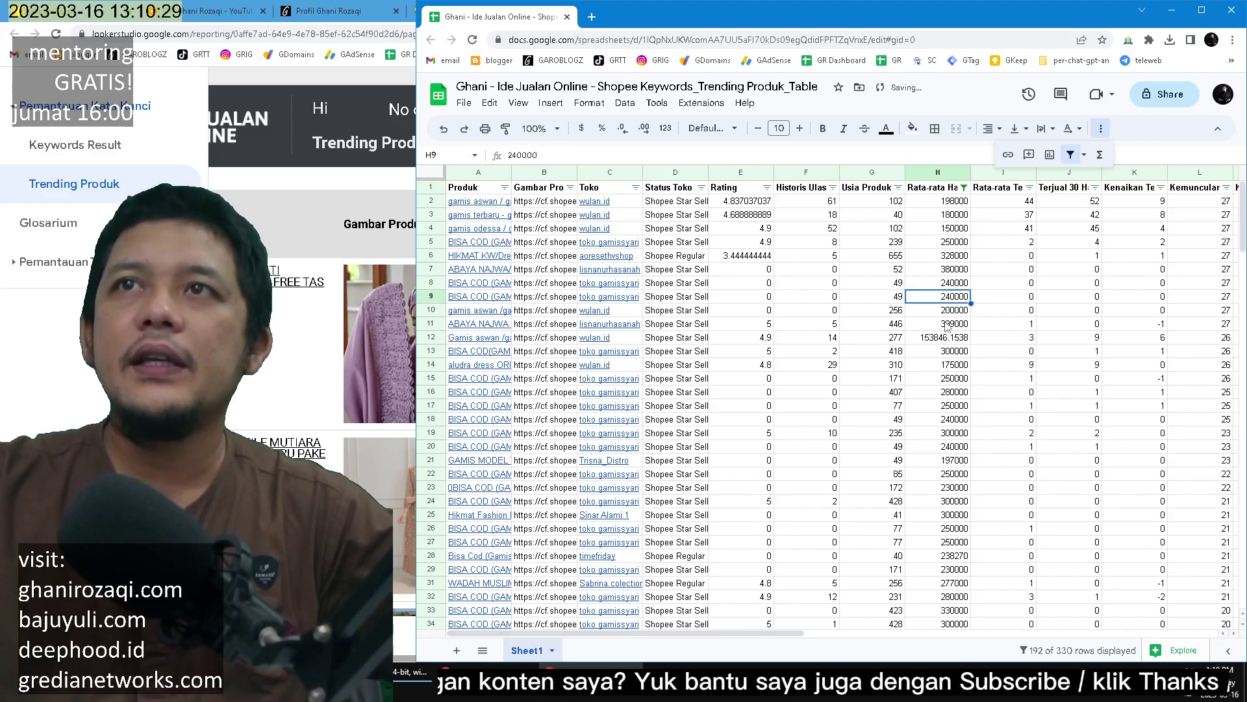
Examine the filtered rows across the columns and select the first Kemunculan Organik value
scroll(929, 323, "right", 5)
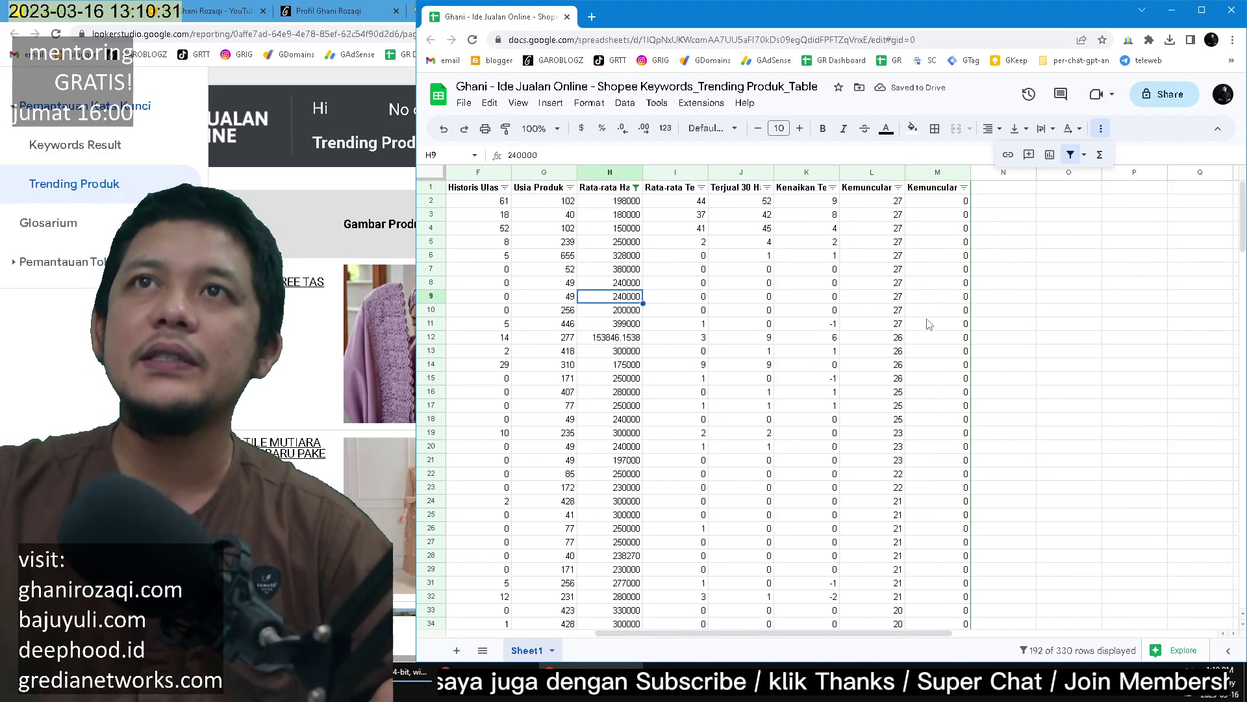
scroll(929, 322, "left", 5)
scroll(858, 320, "right", 5)
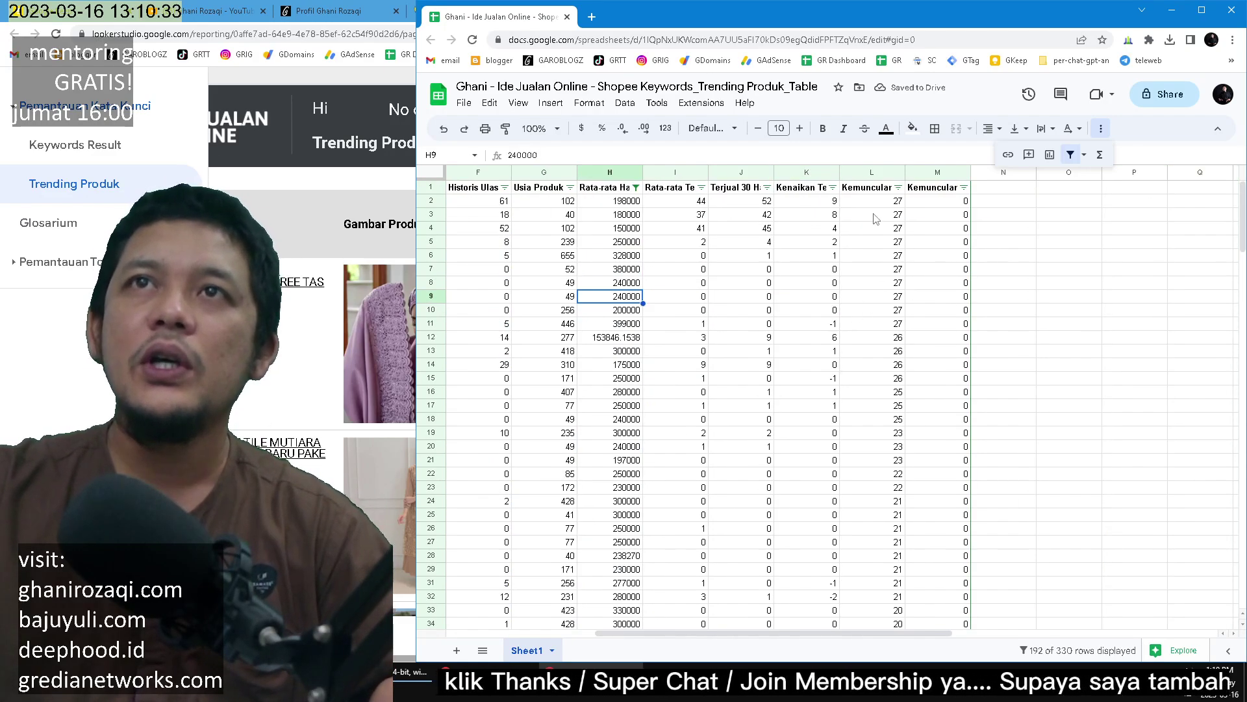
left_click(882, 201)
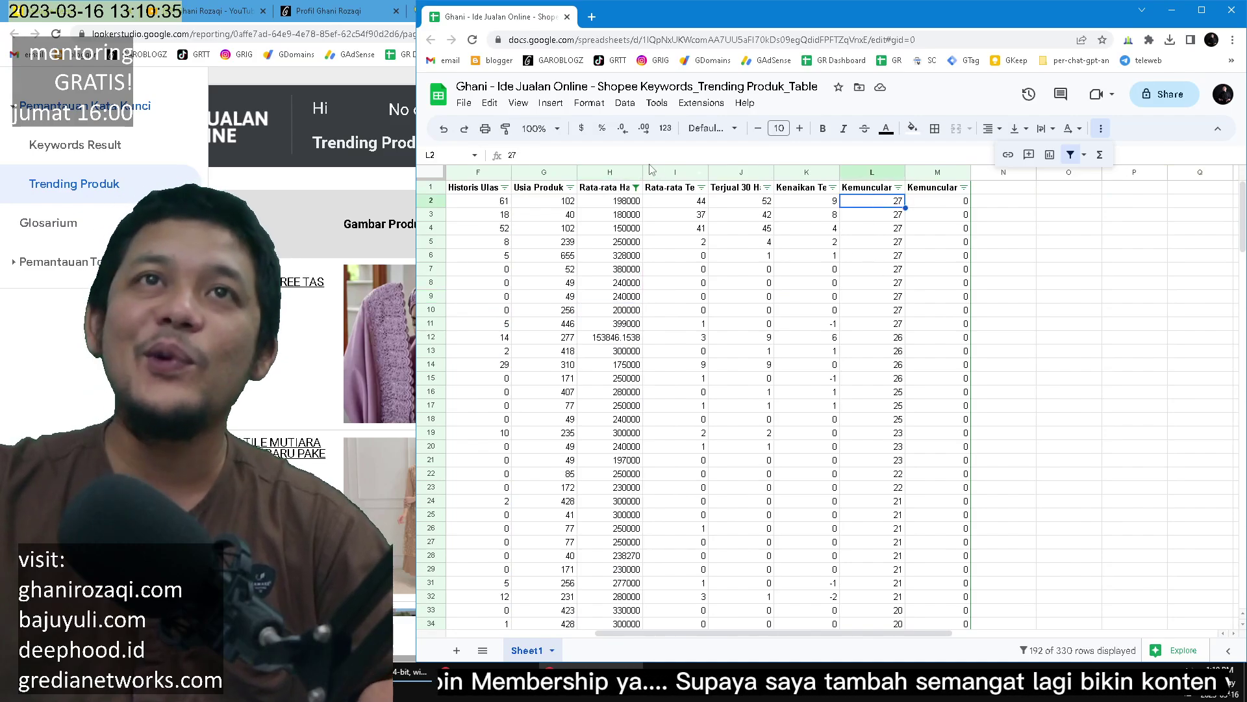
Set the sheet's zoom to 200% and view the product columns
left_click(549, 130)
type("200")
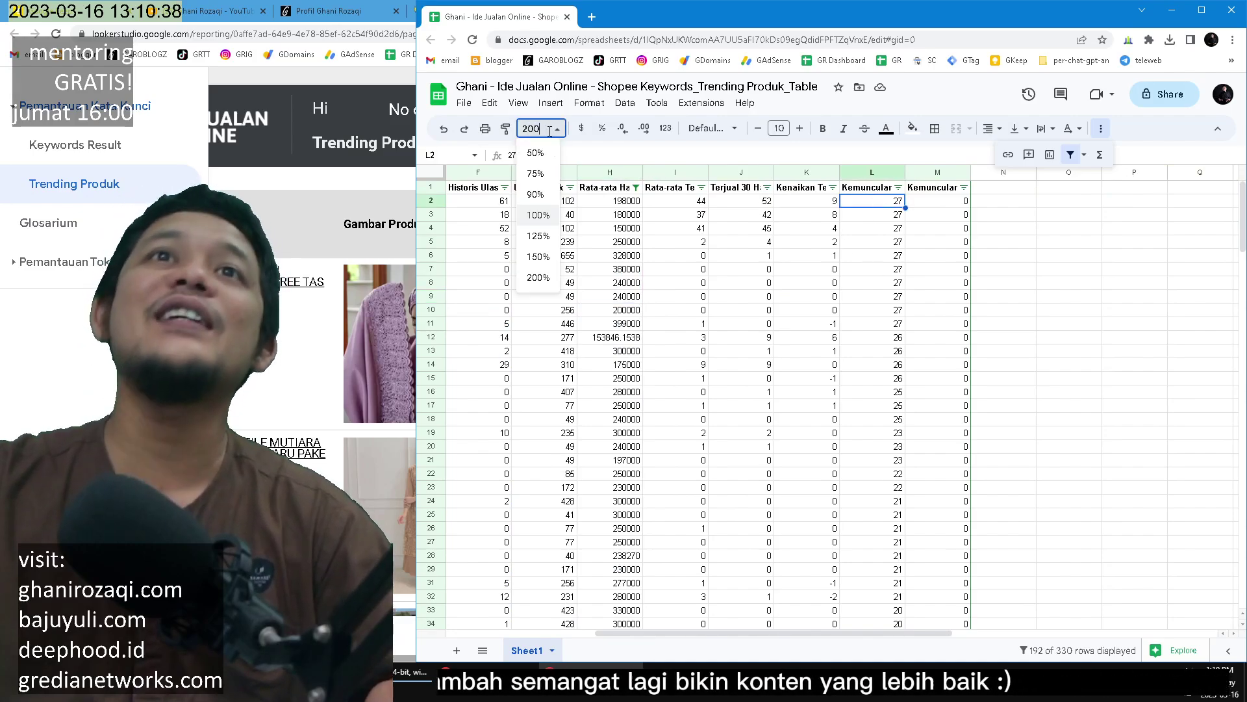
key("Return")
left_click(799, 309)
scroll(669, 232, "left", 5)
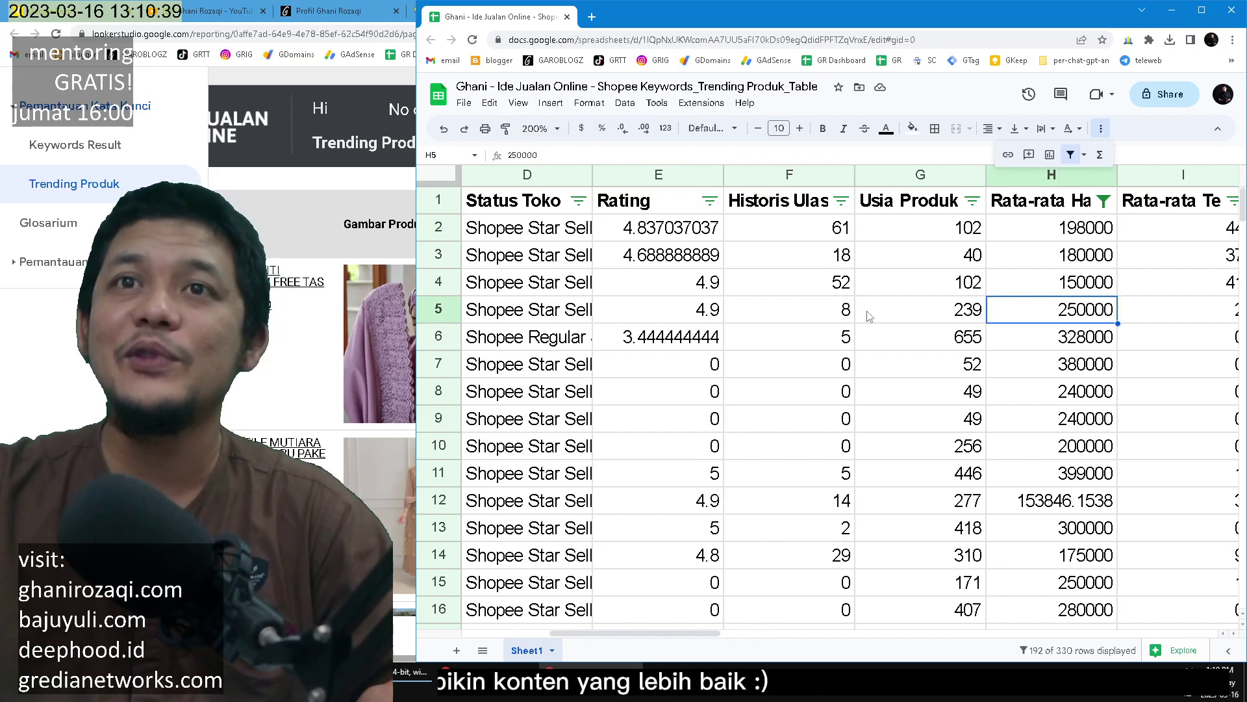
Select the first product's title cell in the Produk column and set the sheet's zoom to 100%
left_click(549, 233)
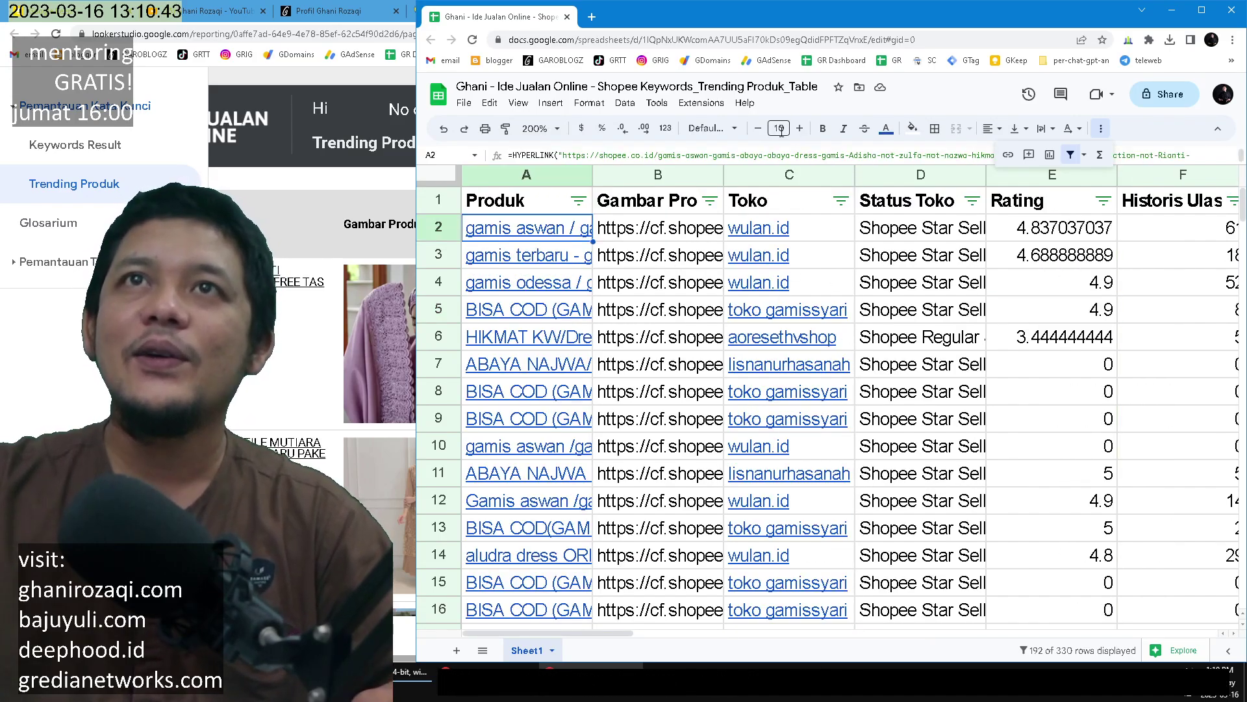
left_click(527, 128)
type("10")
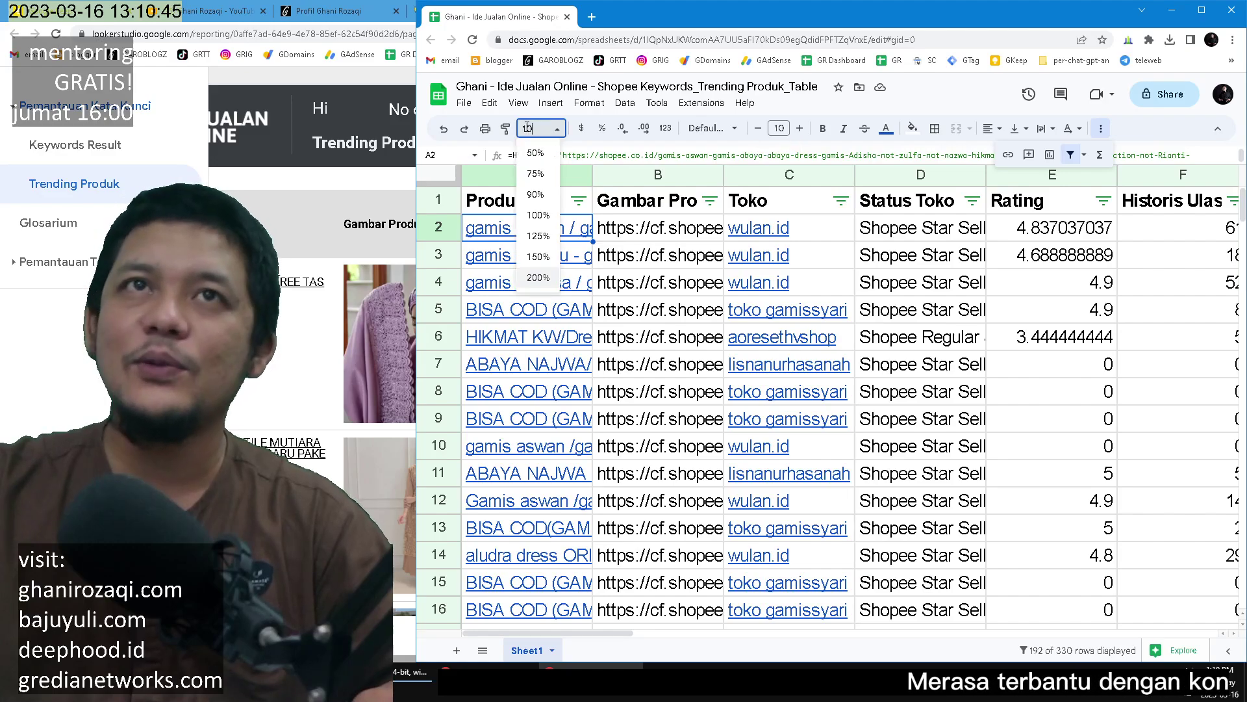
type("0")
key("Return")
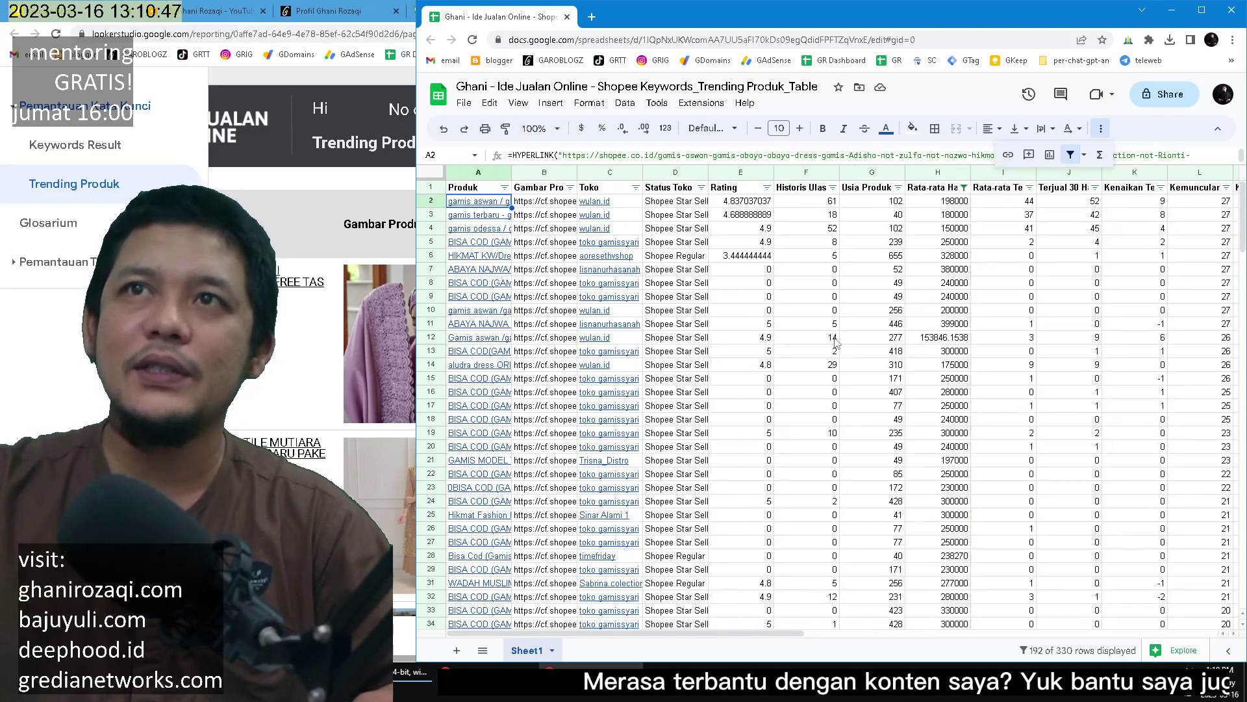
Copy the Produk titles from A2 through A147, covering the products with at least 4 organic appearances
scroll(836, 343, "right", 7)
scroll(968, 380, "down", 1)
scroll(763, 317, "up", 1)
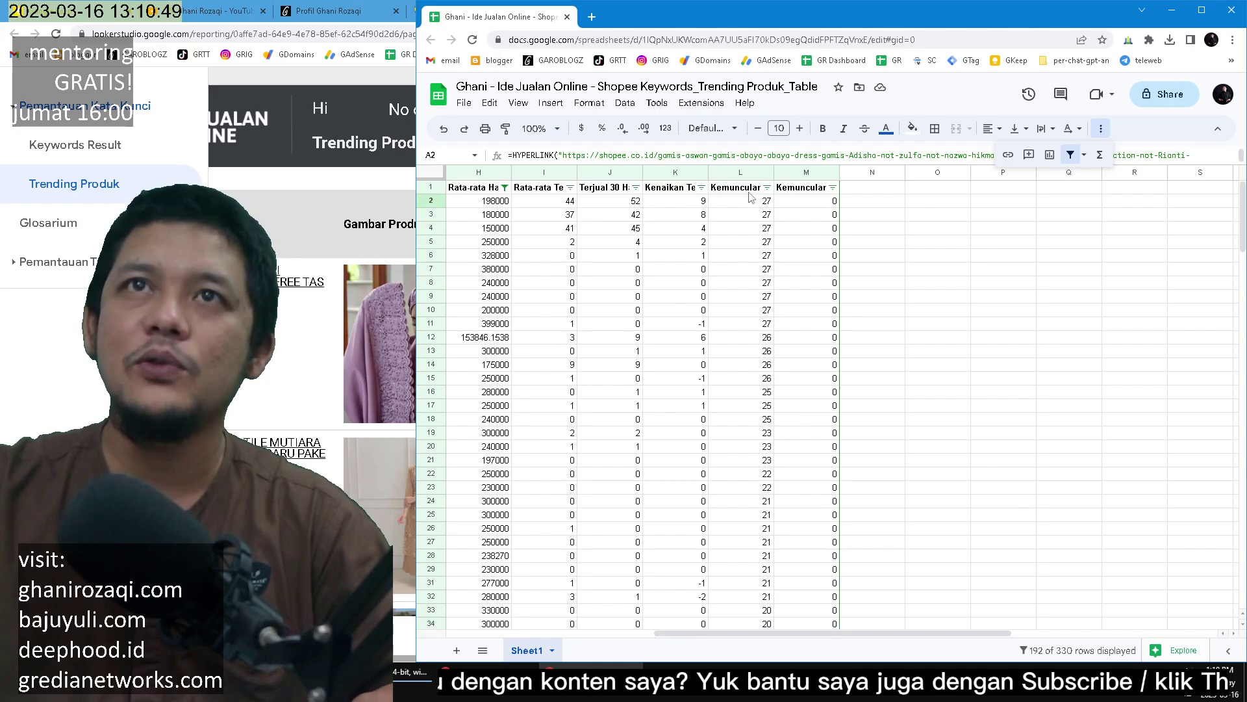
scroll(728, 409, "down", 20)
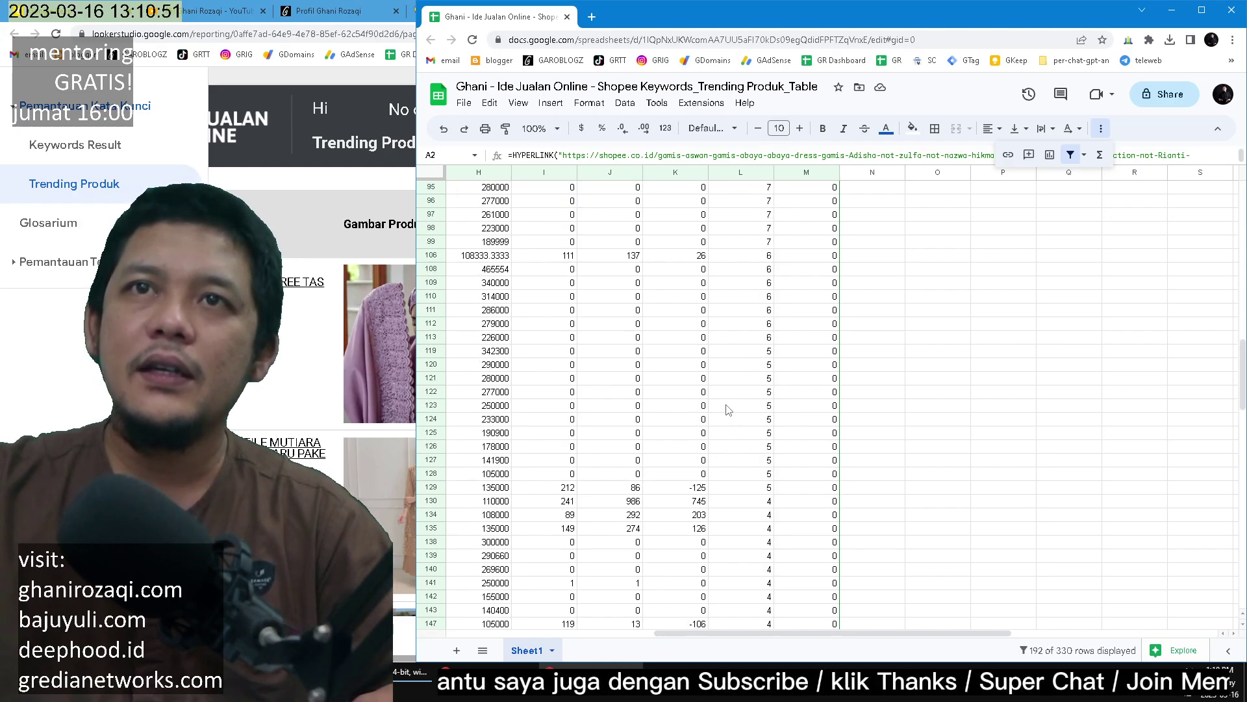
scroll(750, 487, "down", 6)
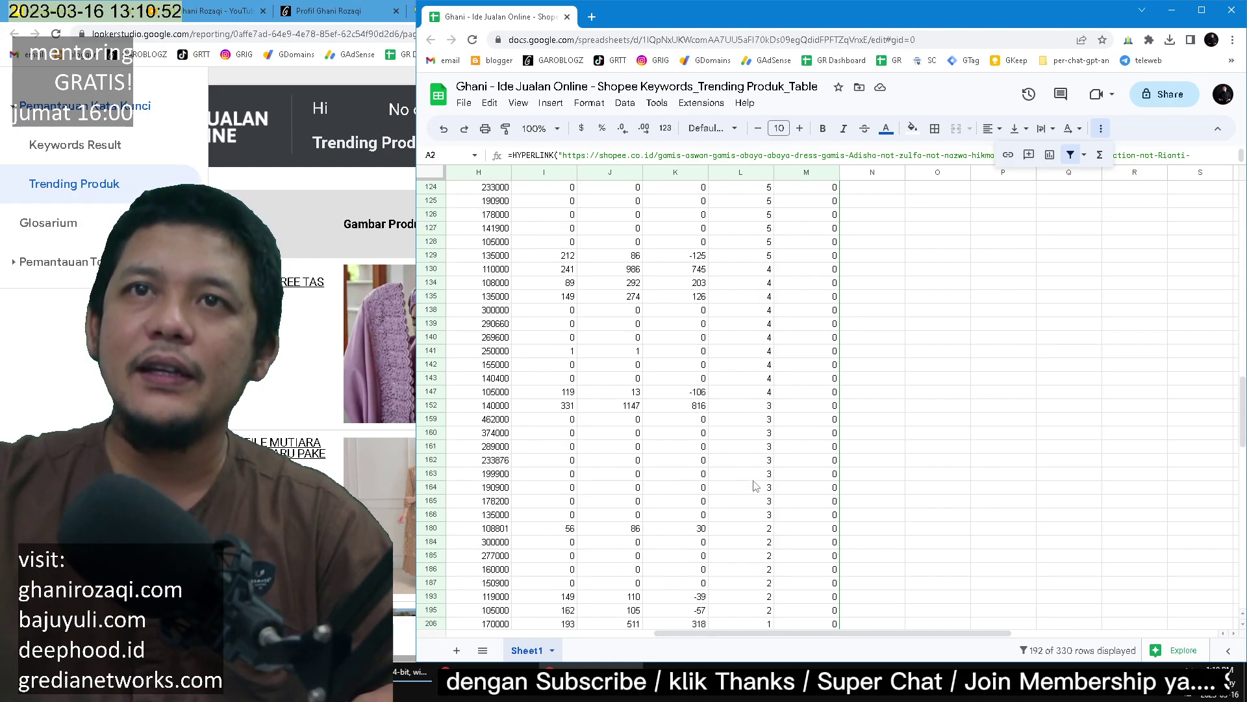
left_click(755, 391)
key("Home")
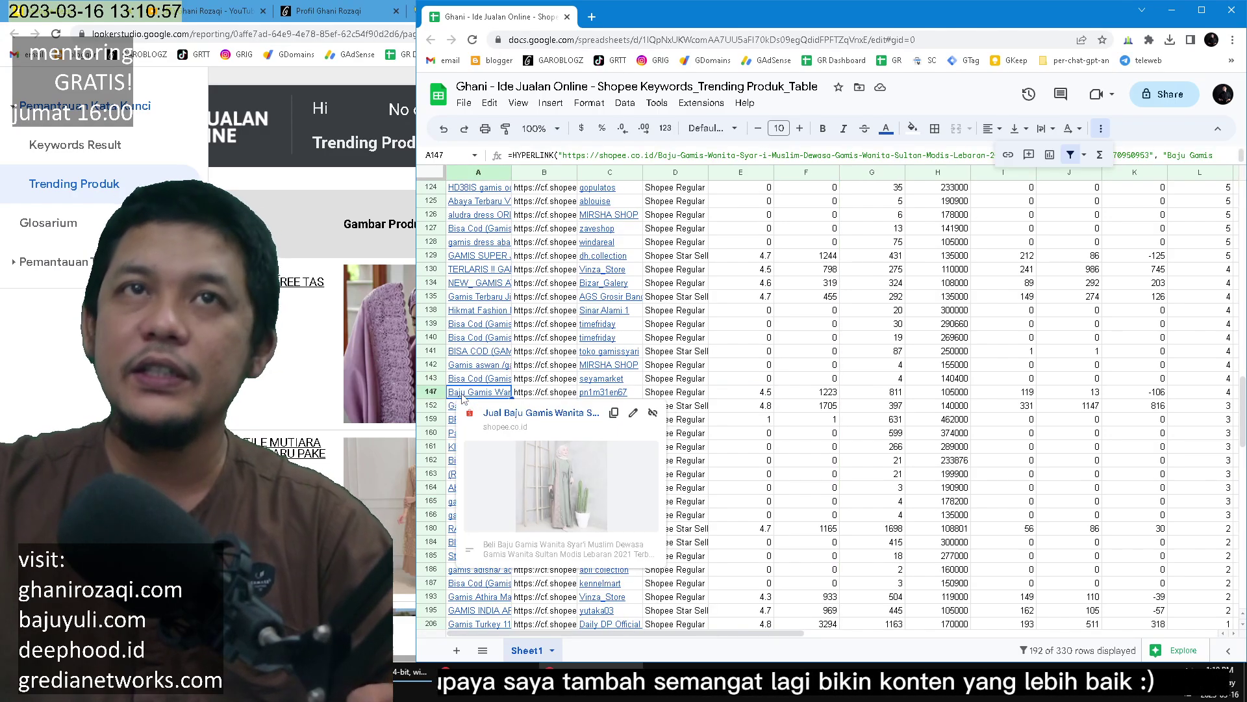
key("ctrl+shift+Up")
key("shift+Down")
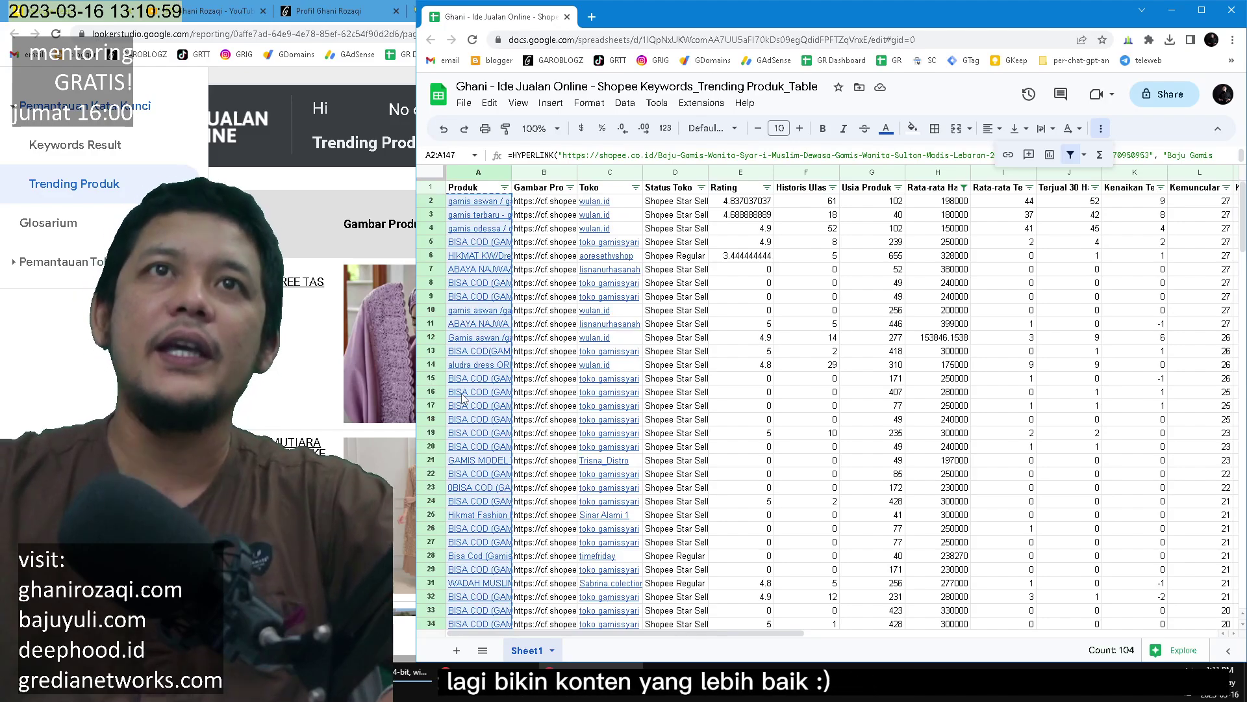
Switch to the WriteWords Word Frequency Counter page in the other browser window and open its Phrase Frequency Counter
left_click(1172, 9)
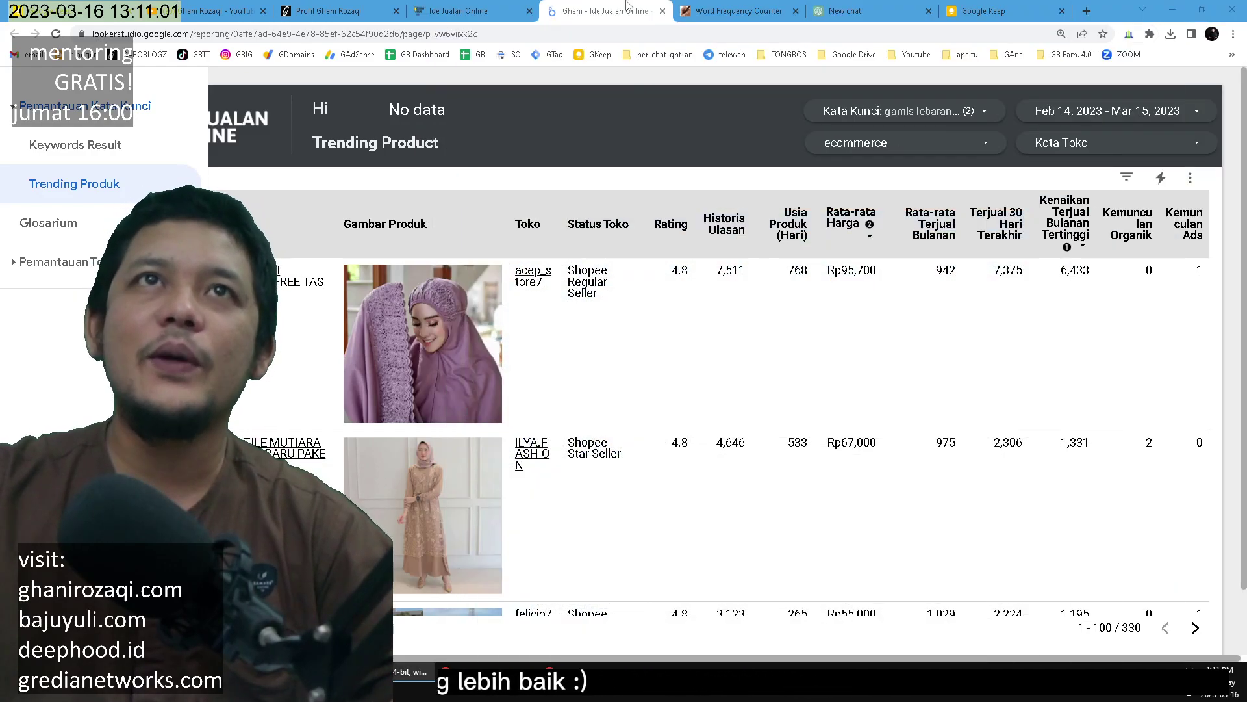
left_click(747, 11)
left_click(696, 461)
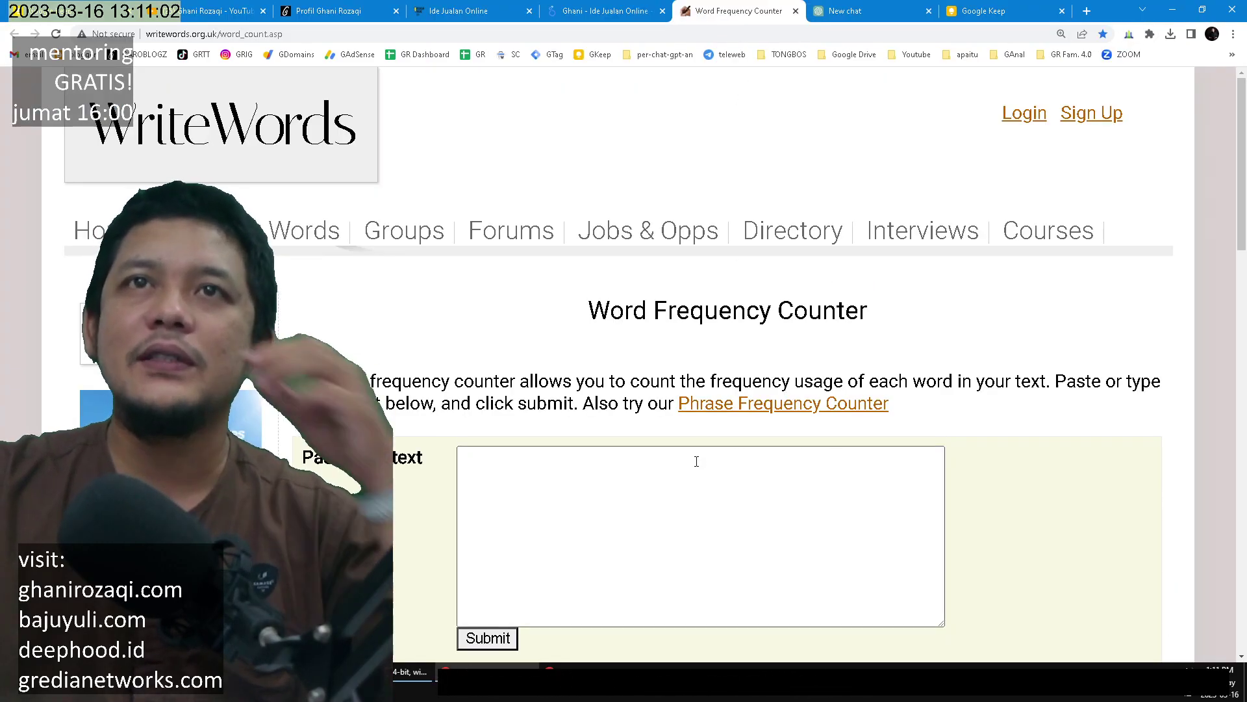
left_click(697, 517)
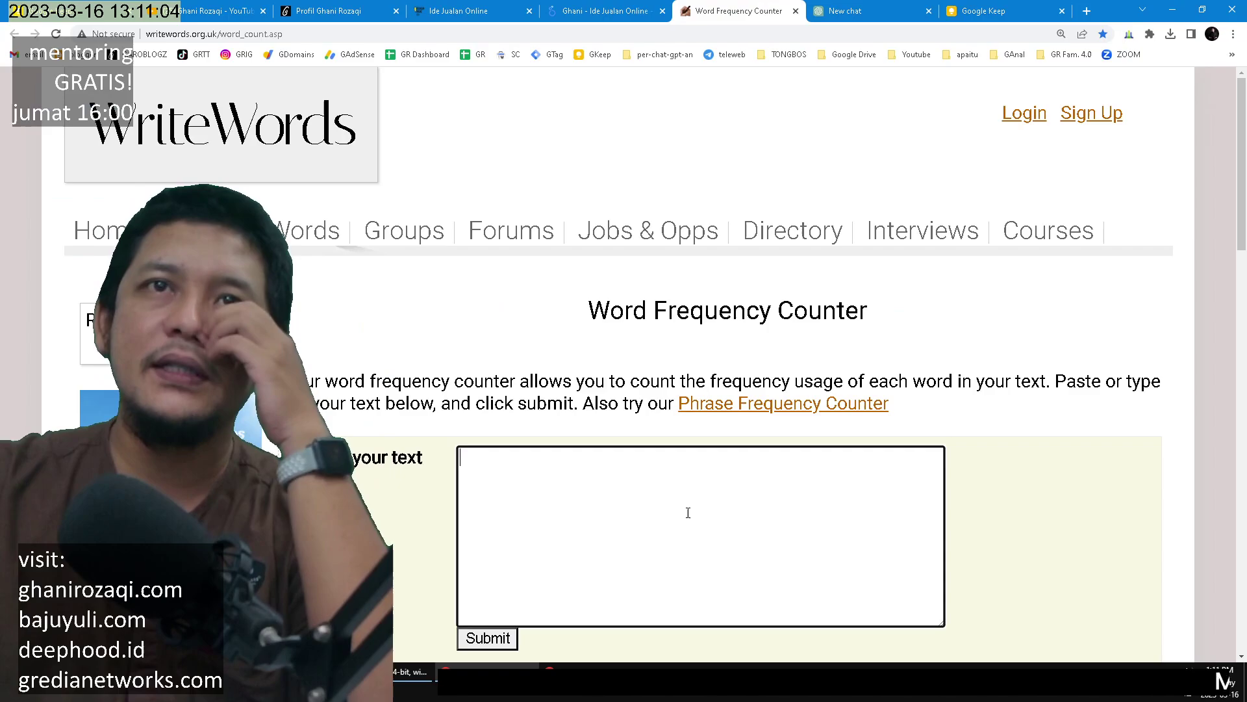
left_click(736, 411)
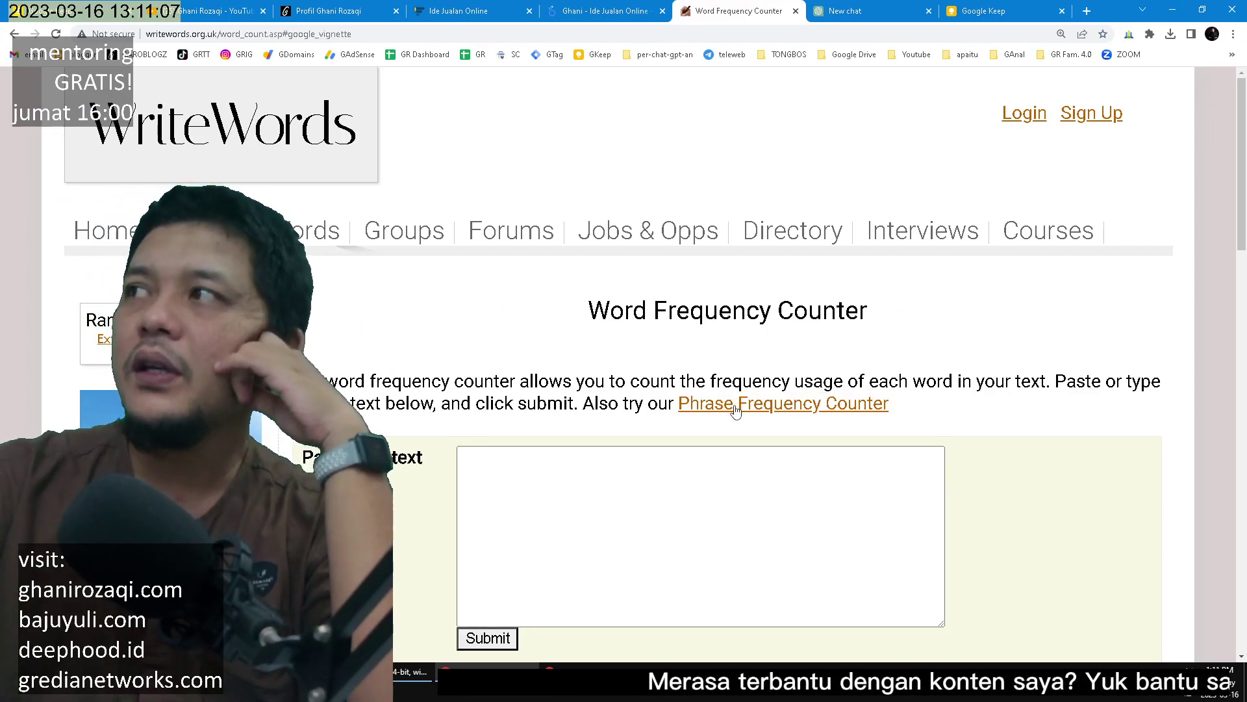
left_click(700, 435)
Paste the copied product titles into the phrase counter and run the count for two-word phrases
scroll(678, 413, "down", 2)
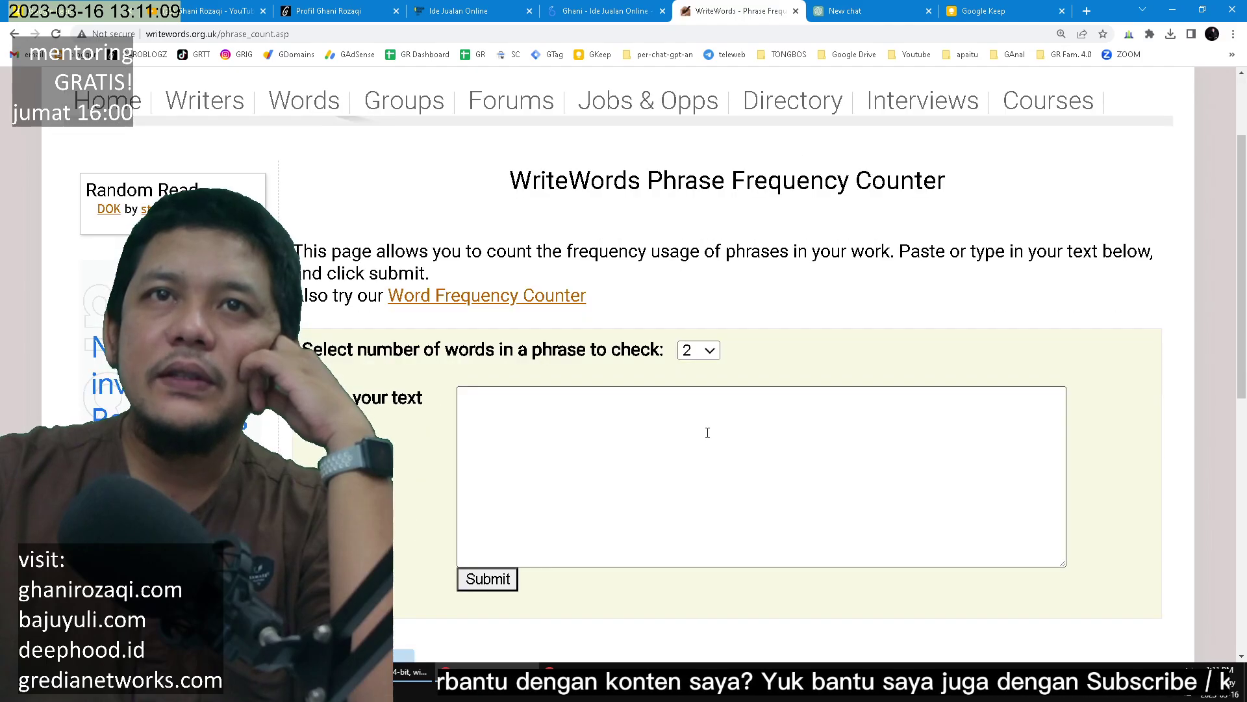
left_click(710, 433)
key("ctrl+v")
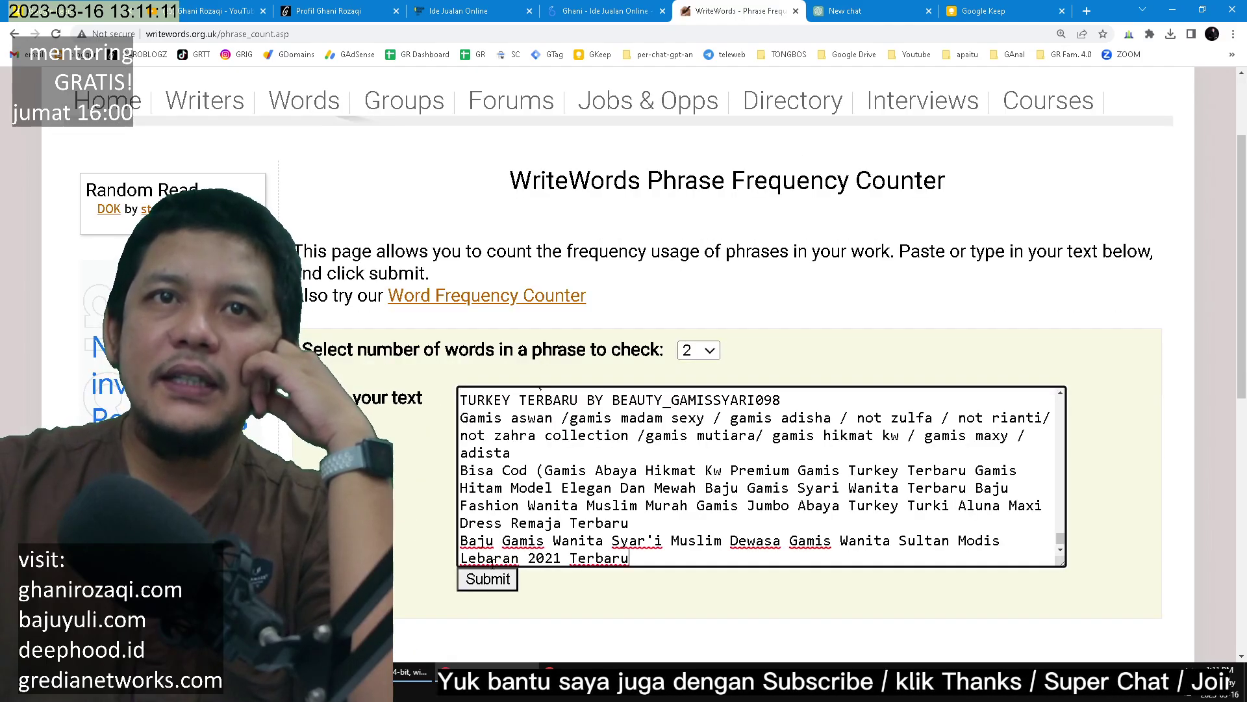
left_click(494, 584)
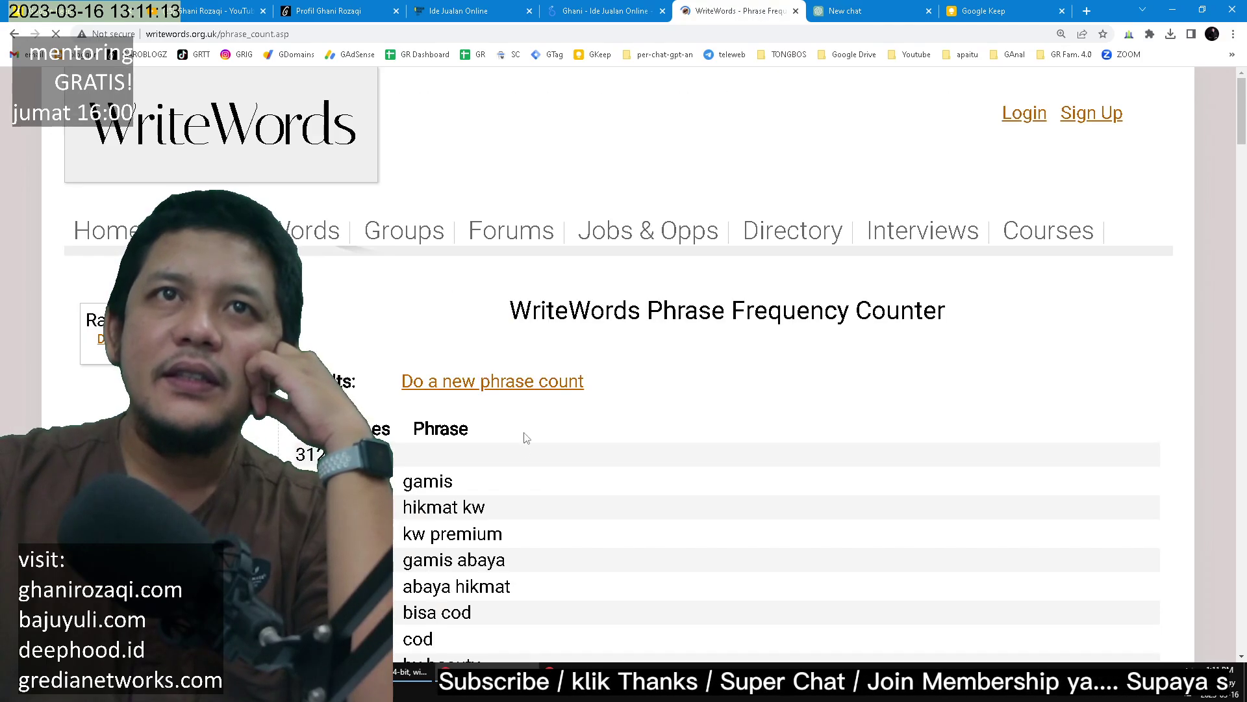
Copy the two-word phrase results with their counts, from the first row down to the last phrase occurring 3 times
scroll(411, 359, "down", 5)
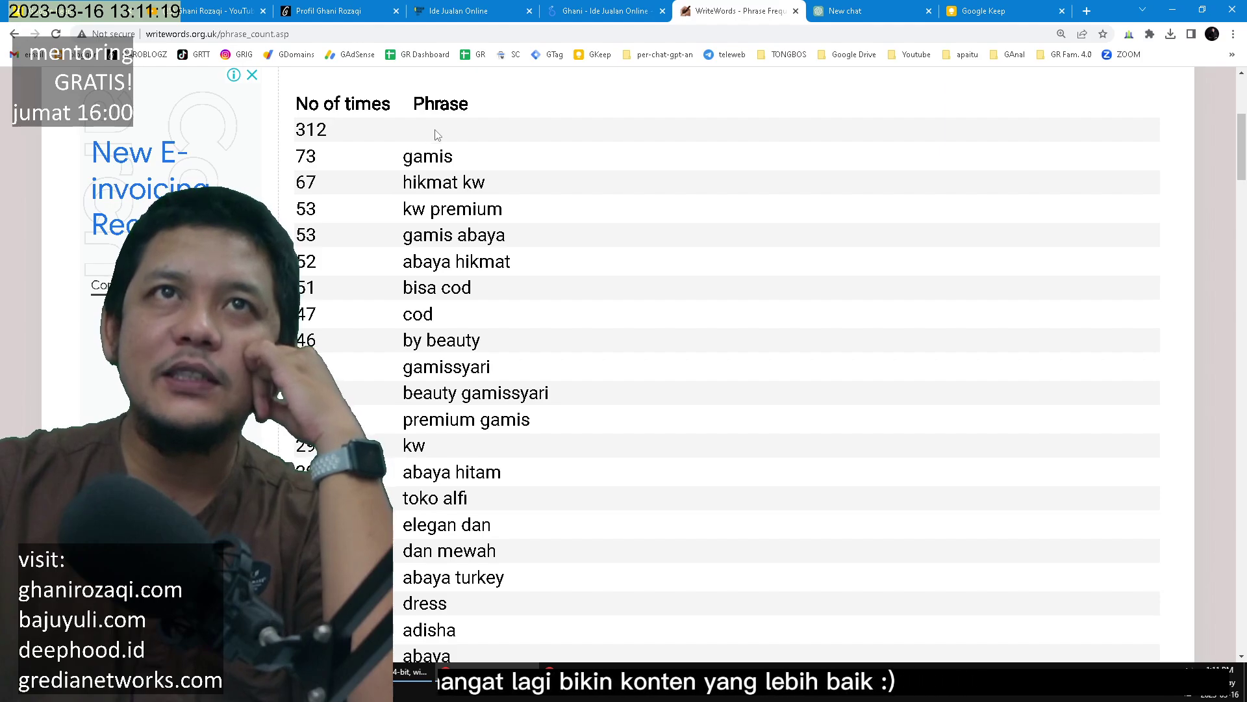
scroll(488, 189, "down", 3)
scroll(266, 178, "up", 4)
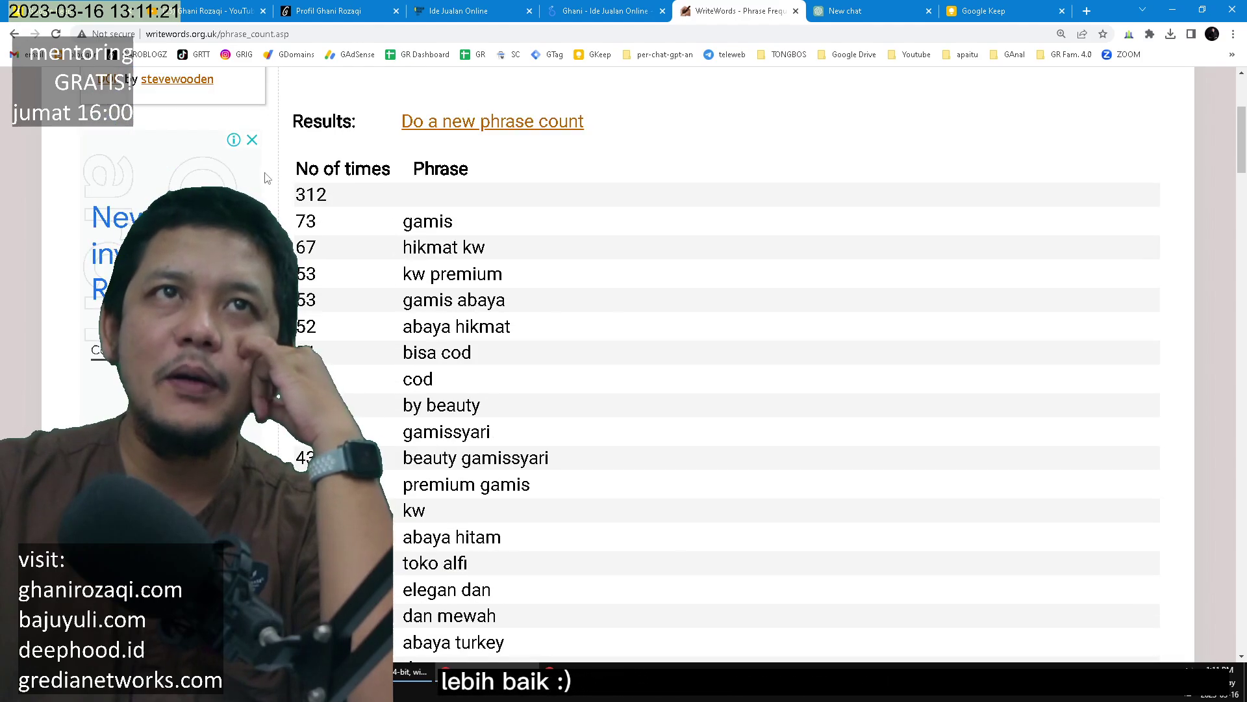
left_click_drag(291, 189, 554, 479)
left_click(323, 195)
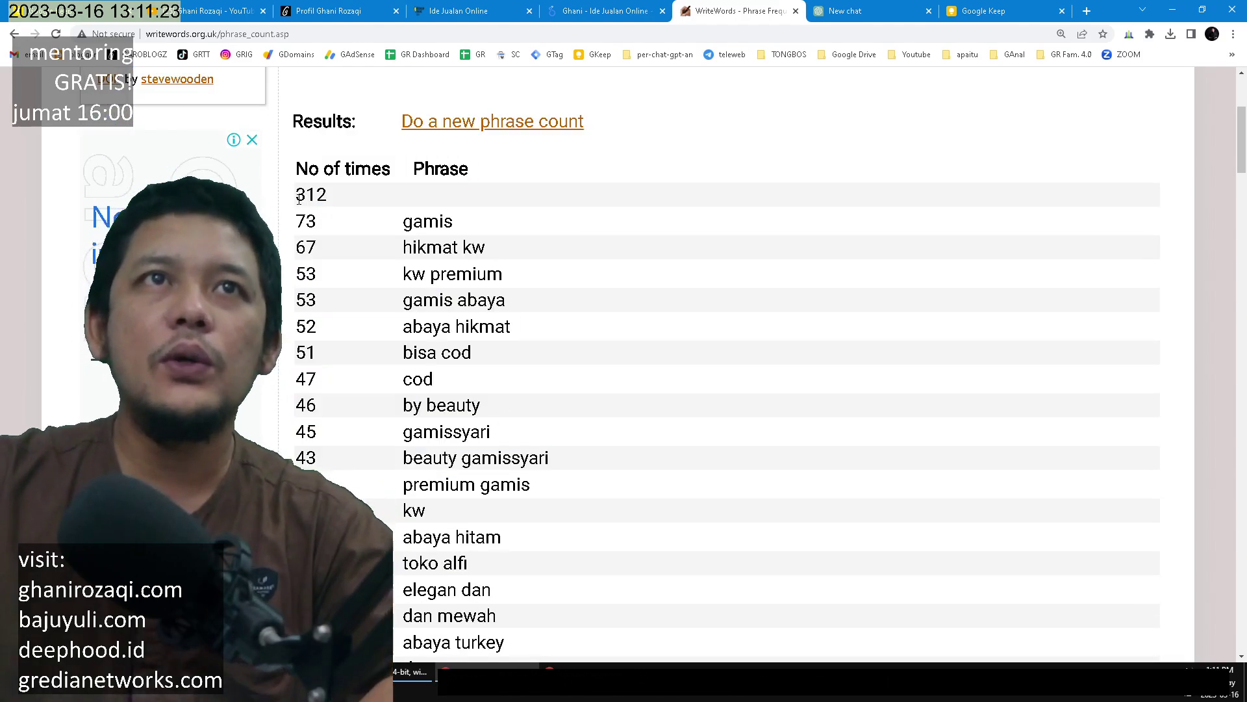
left_click_drag(297, 191, 531, 442)
scroll(531, 442, "down", 20)
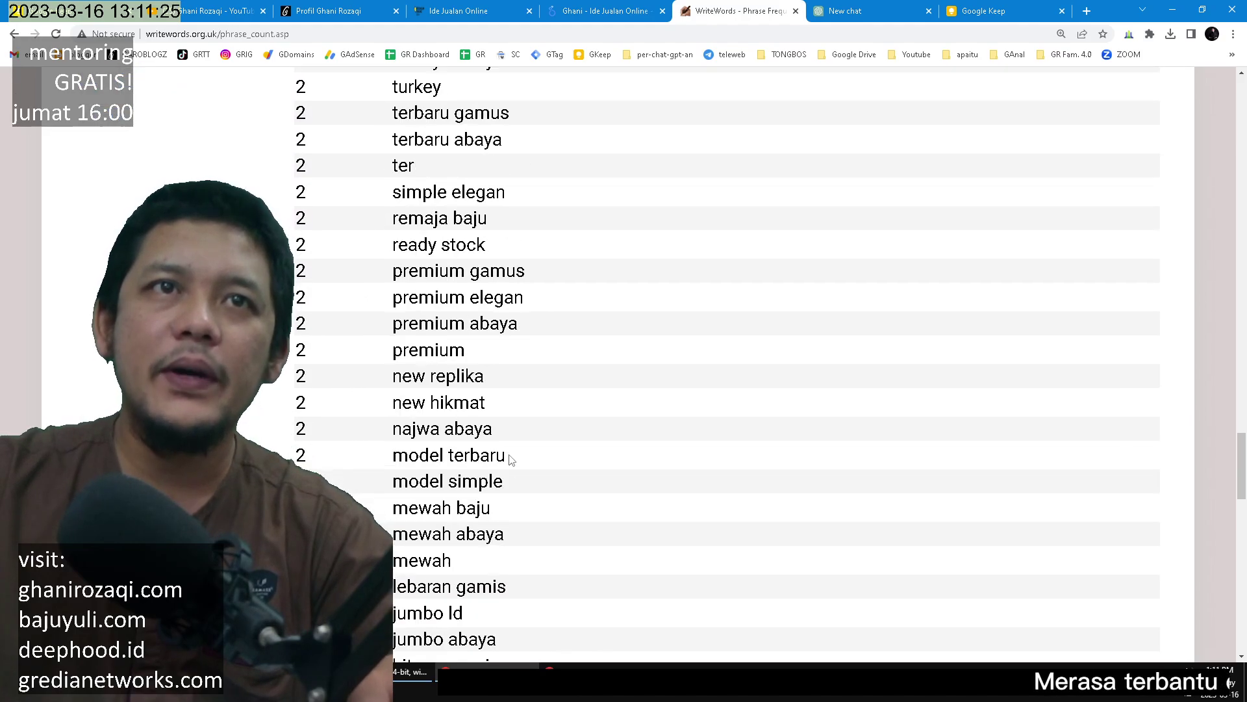
scroll(511, 460, "up", 7)
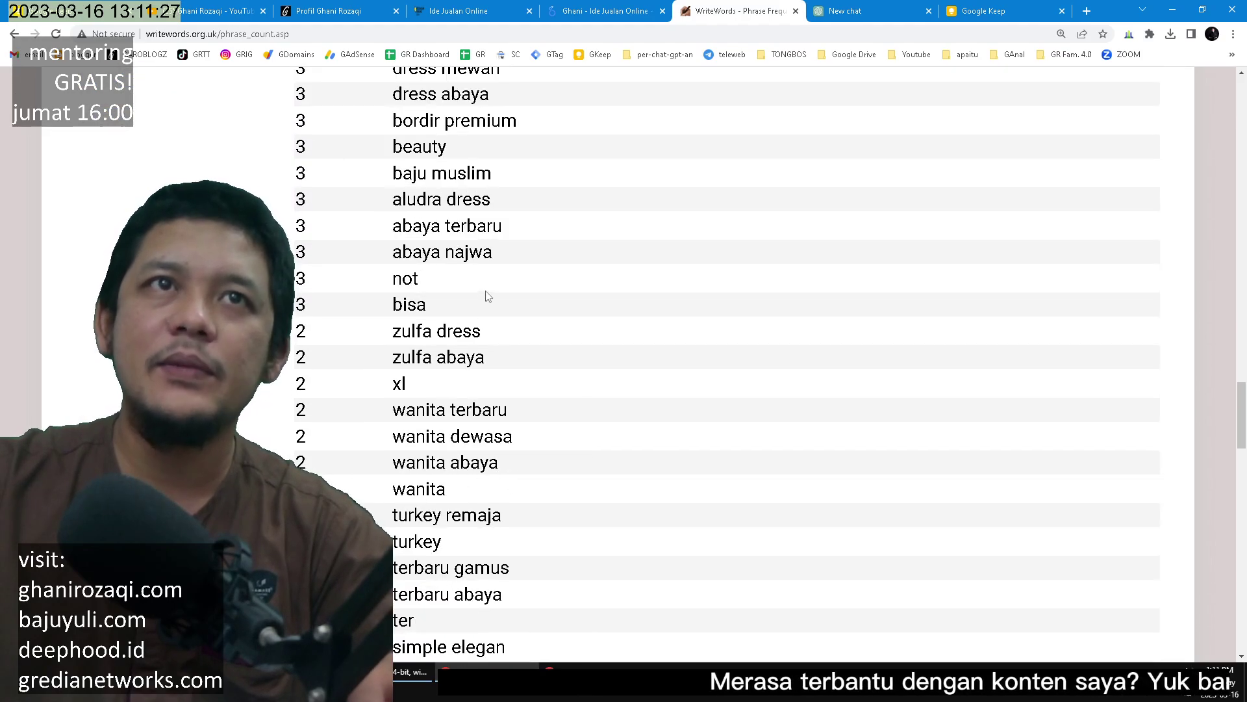
left_click(507, 308, "shift")
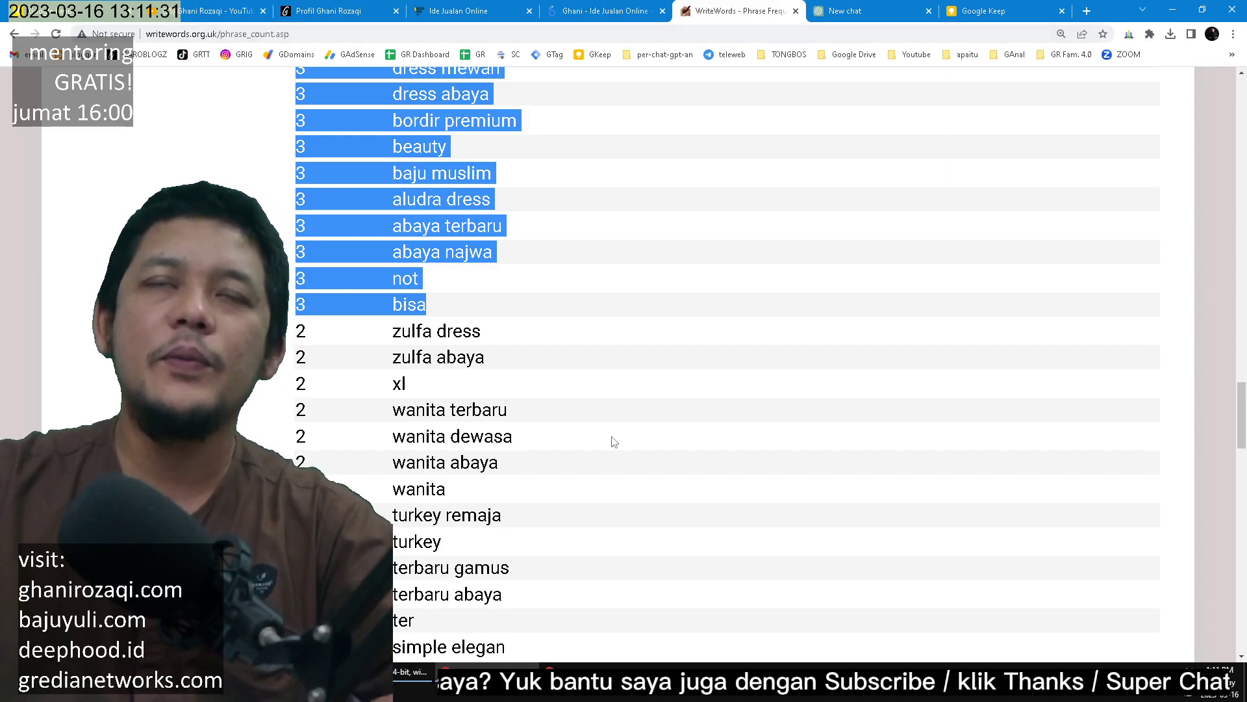
Return to the Trending Produk spreadsheet, paste the two-word phrase results into a new sheet and go to the list's end
key("alt+Tab")
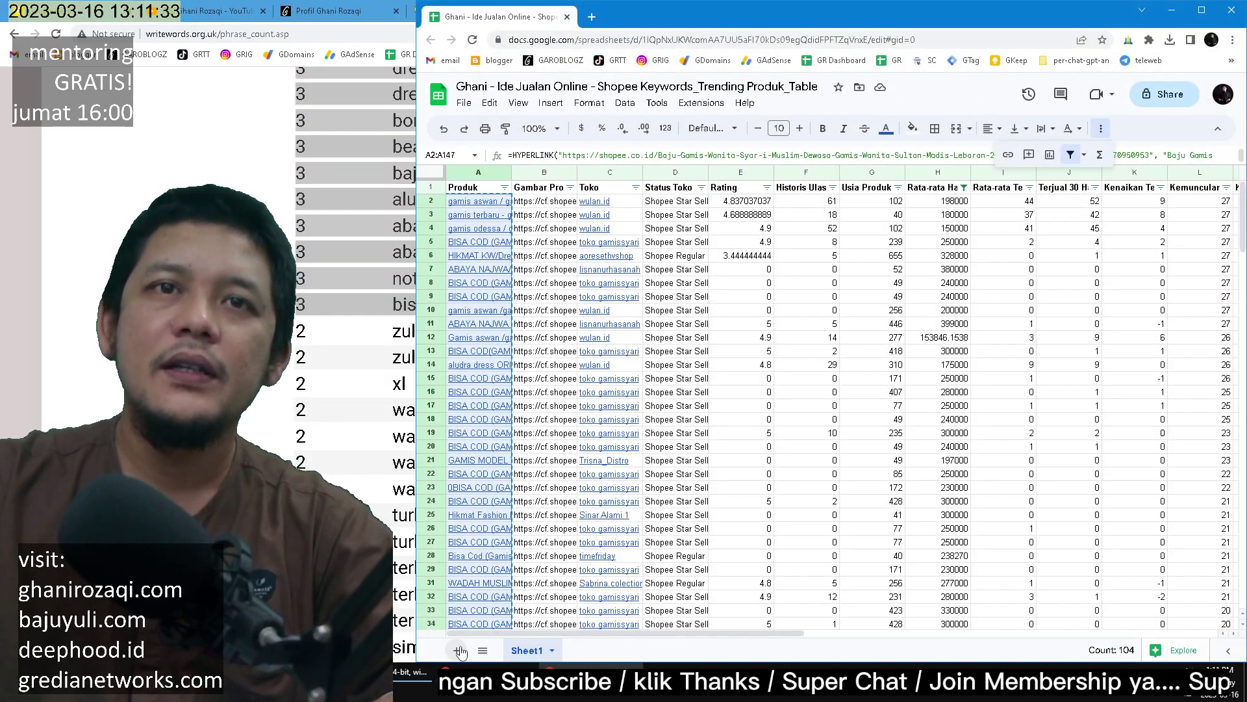
left_click(458, 650)
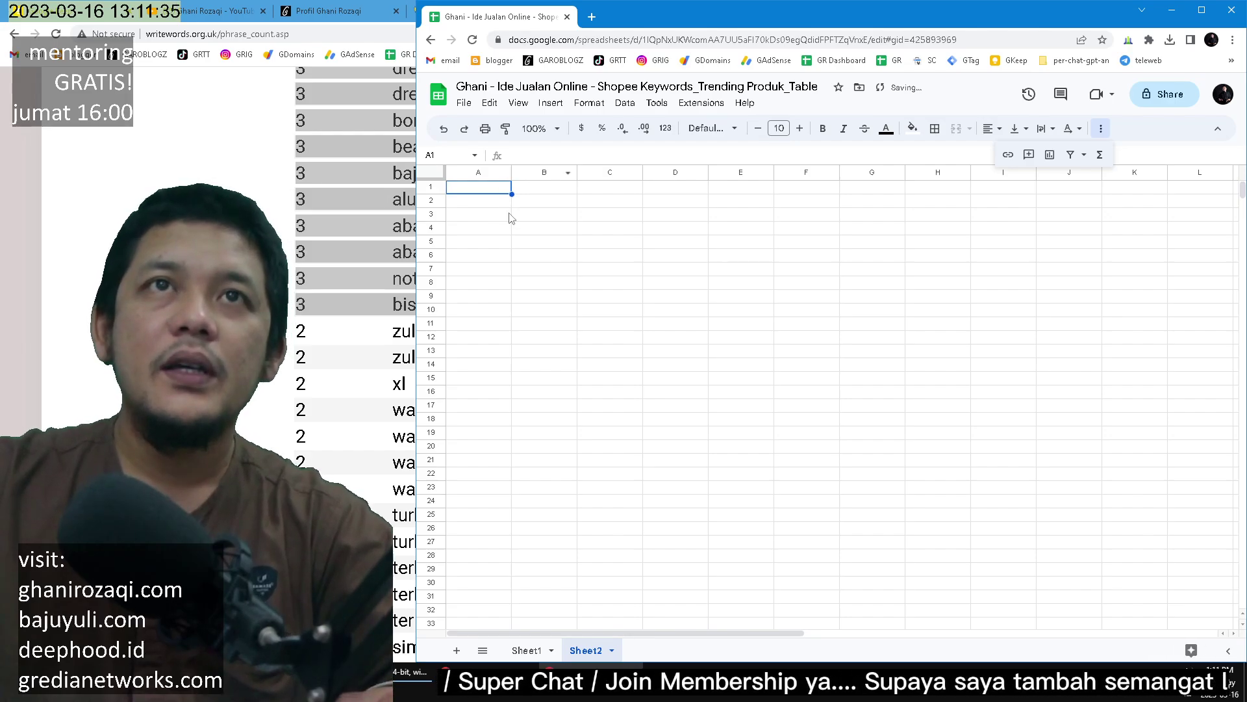
key("ctrl+v")
left_click(498, 245)
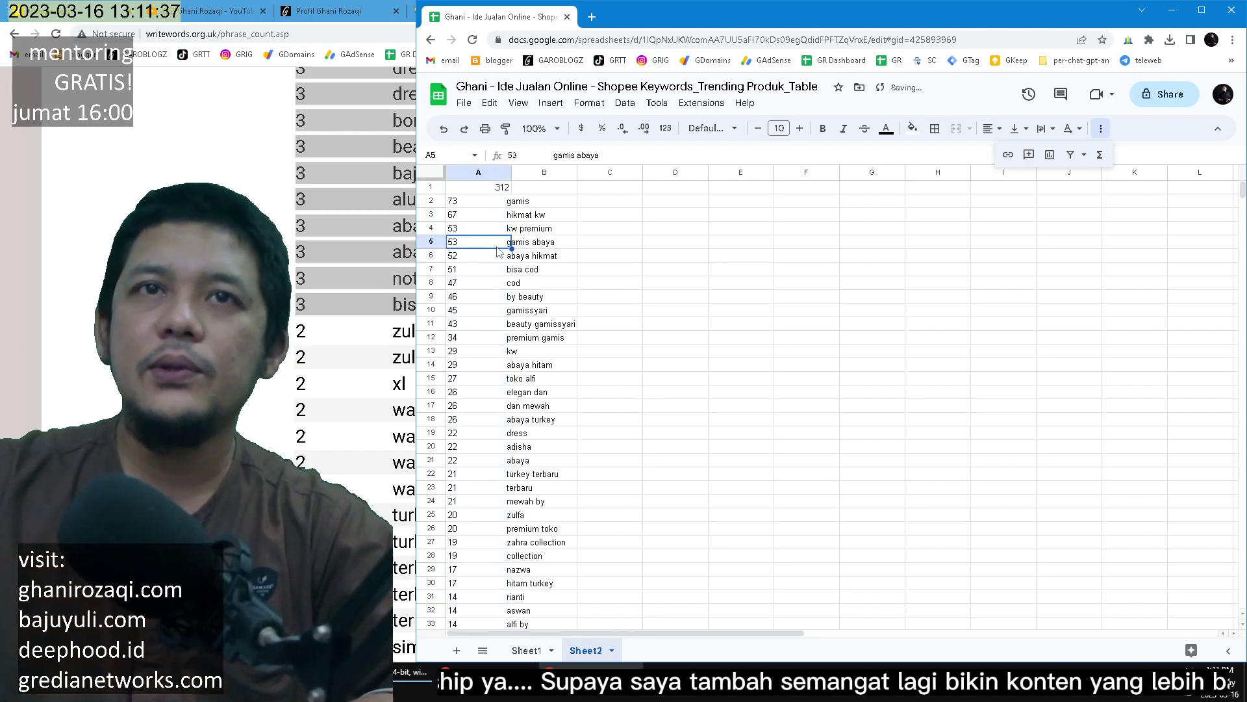
key("ctrl+Down")
Switch back to the WriteWords phrase counter and rerun the count on the same titles with 3 words per phrase
key("alt+Tab")
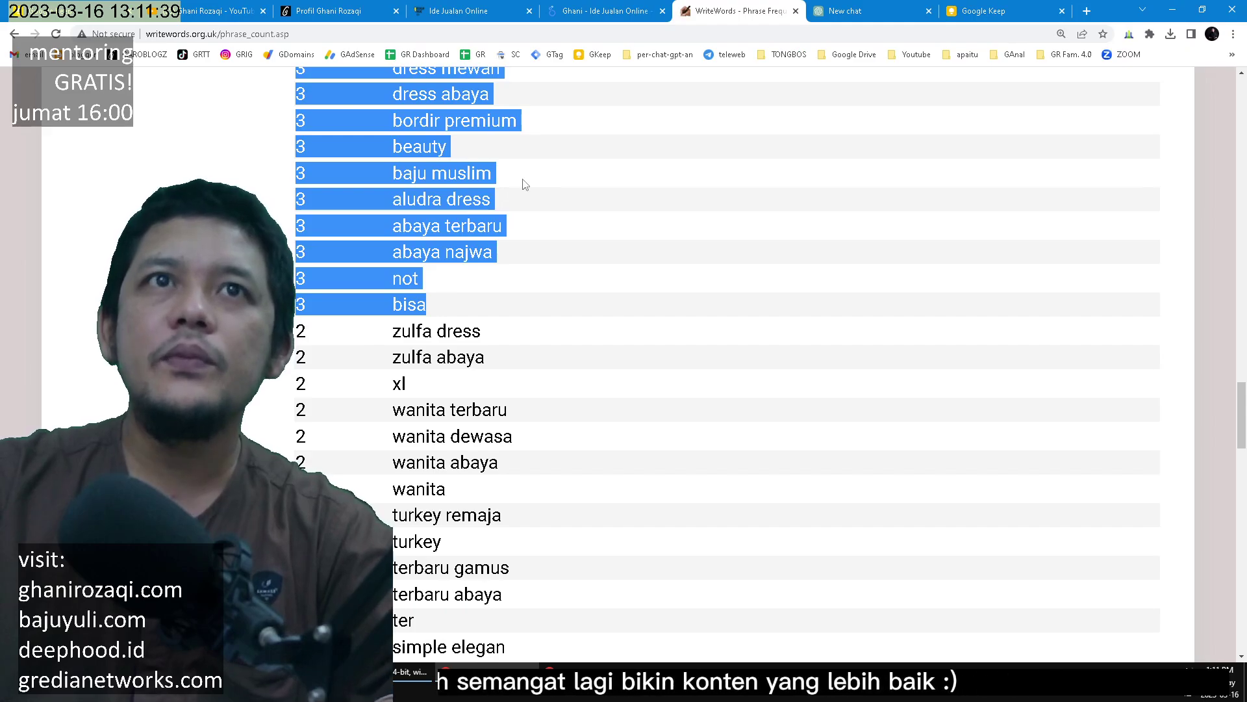
left_click(634, 5)
left_click(721, 11)
scroll(824, 356, "up", 2)
scroll(801, 464, "down", 15)
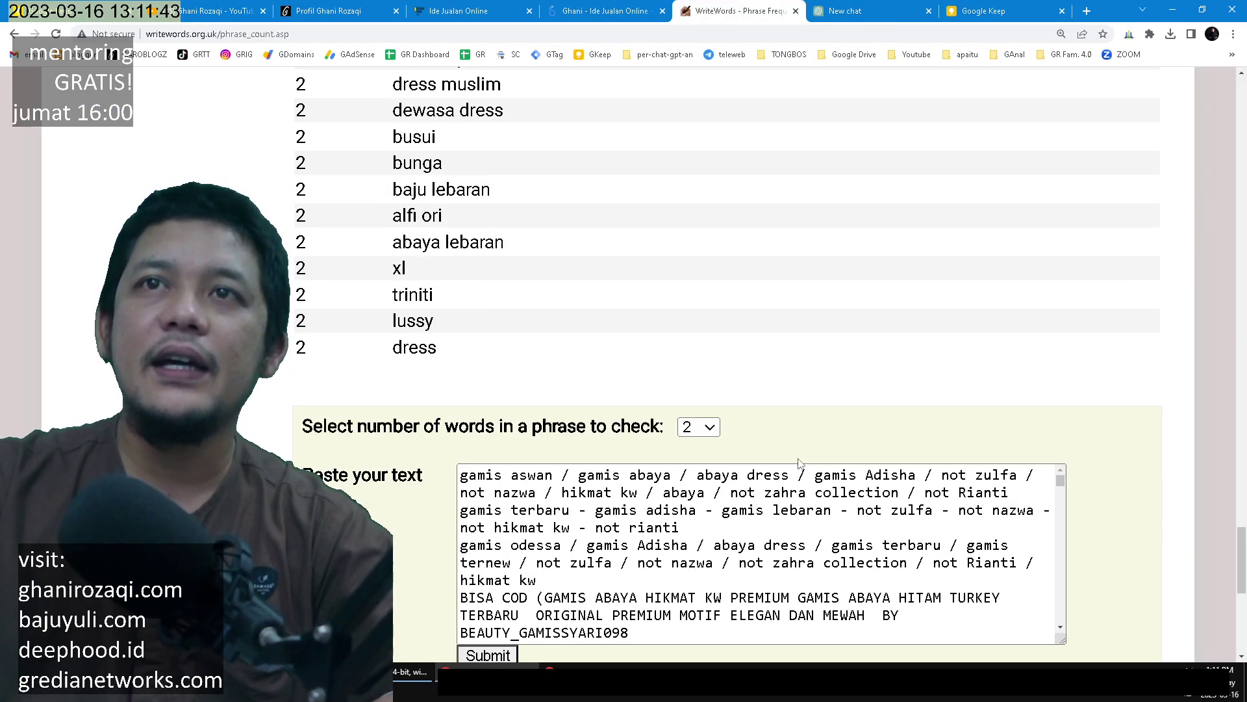
scroll(740, 377, "down", 7)
scroll(740, 376, "up", 3)
left_click(698, 171)
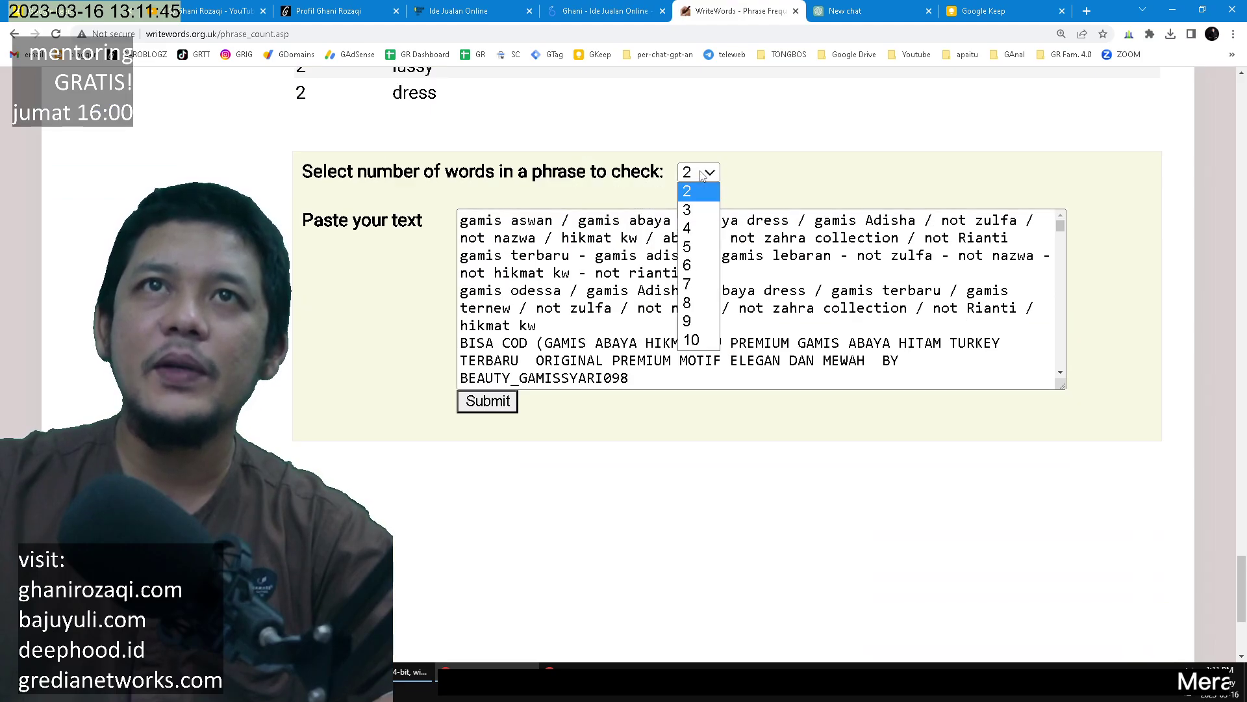
left_click(701, 210)
key("Tab")
key("Tab")
key("Return")
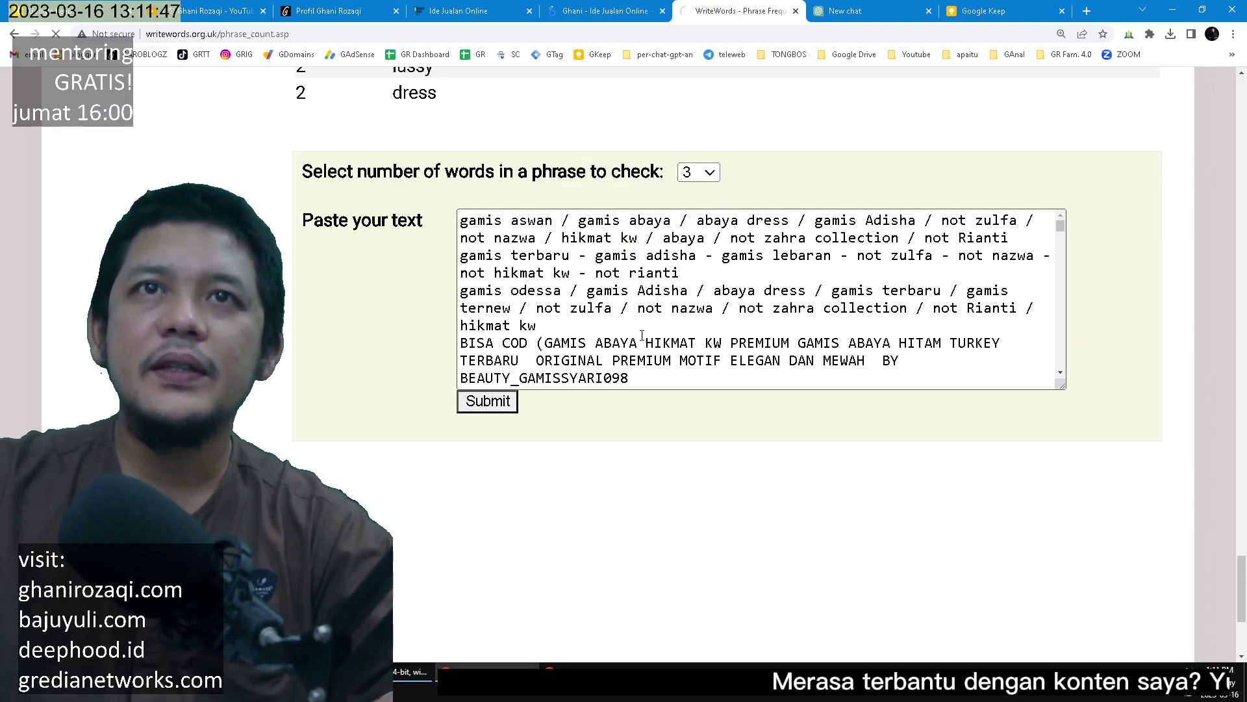
Copy the three-word phrase results with their counts, from "gamis" down to "adista", the last phrase occurring 3 times
scroll(533, 406, "down", 4)
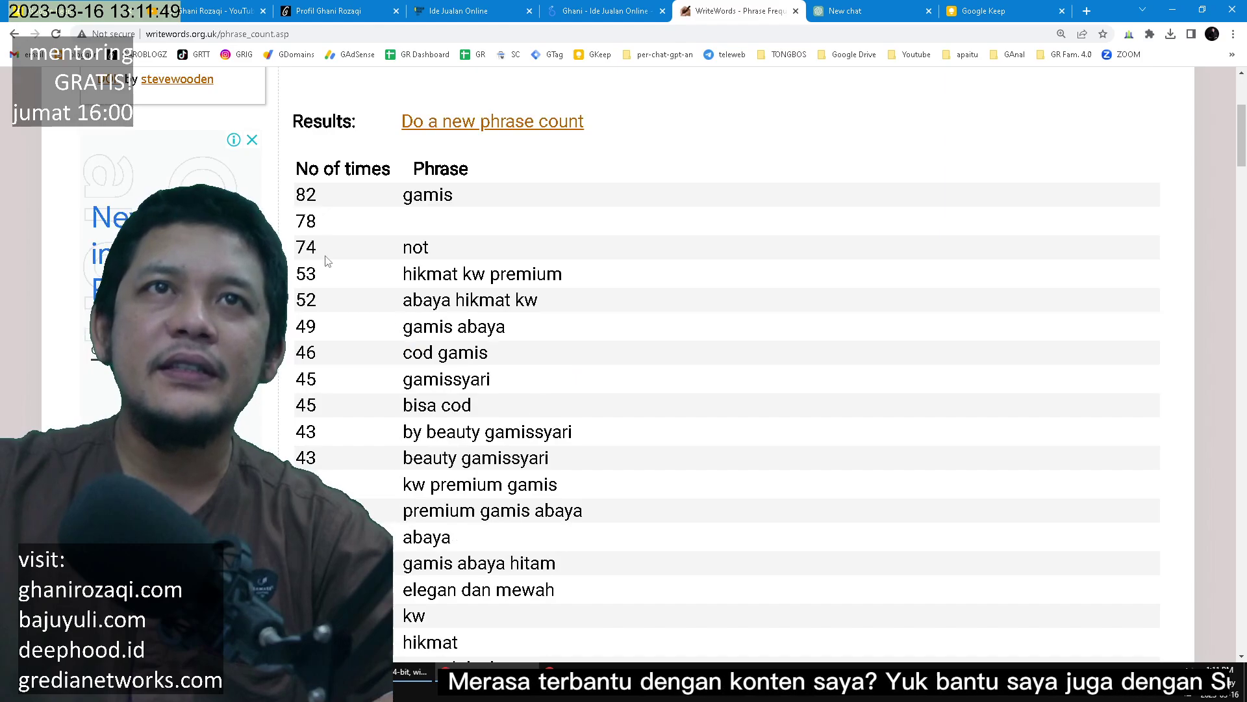
scroll(321, 265, "up", 1)
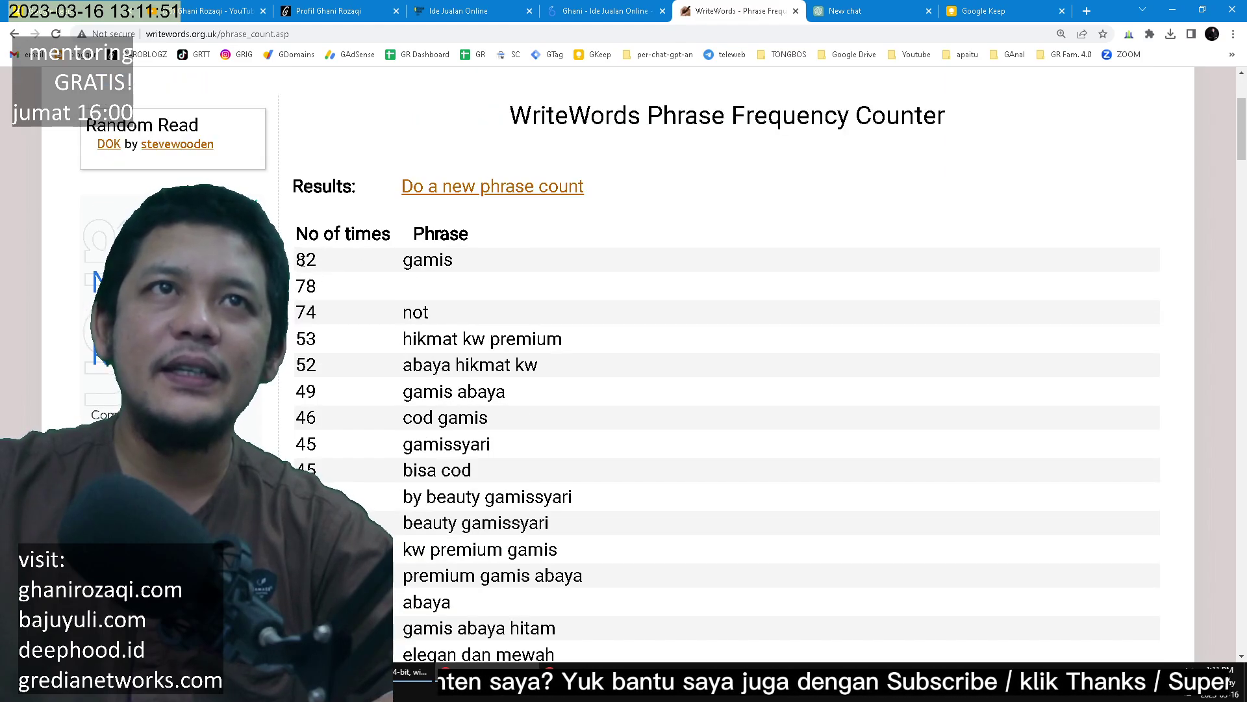
left_click_drag(302, 260, 340, 338)
scroll(533, 455, "down", 20)
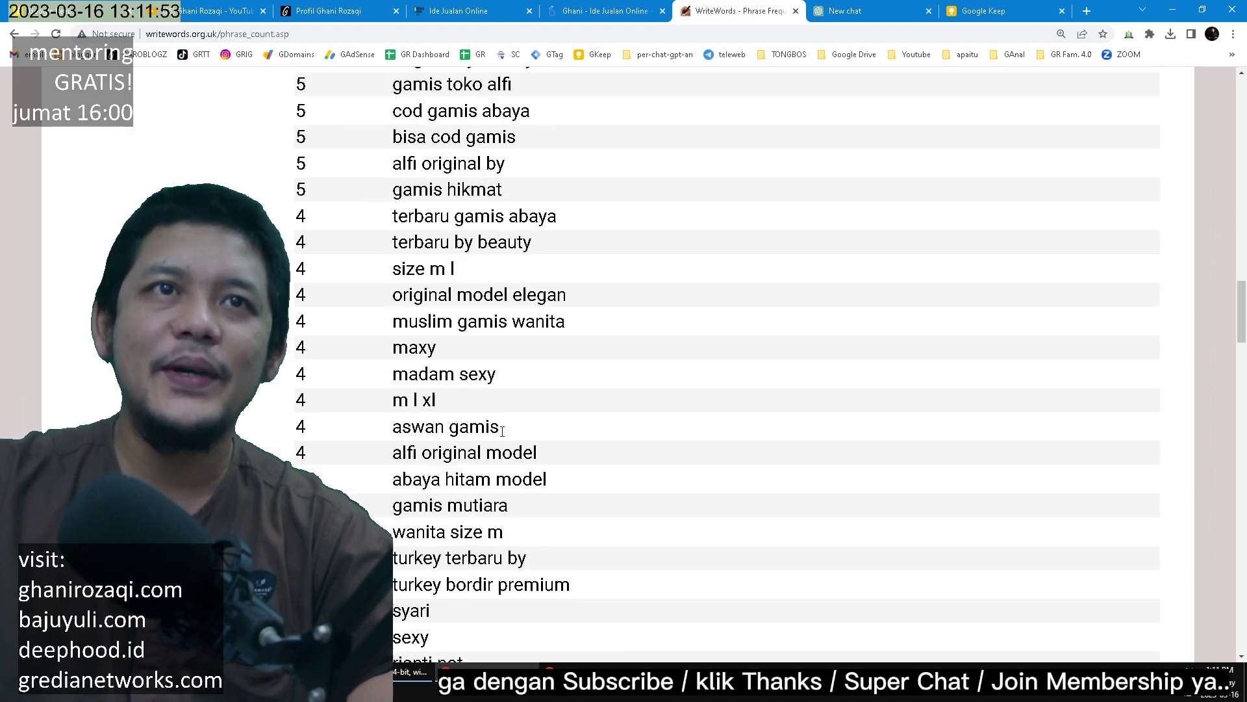
scroll(502, 431, "down", 16)
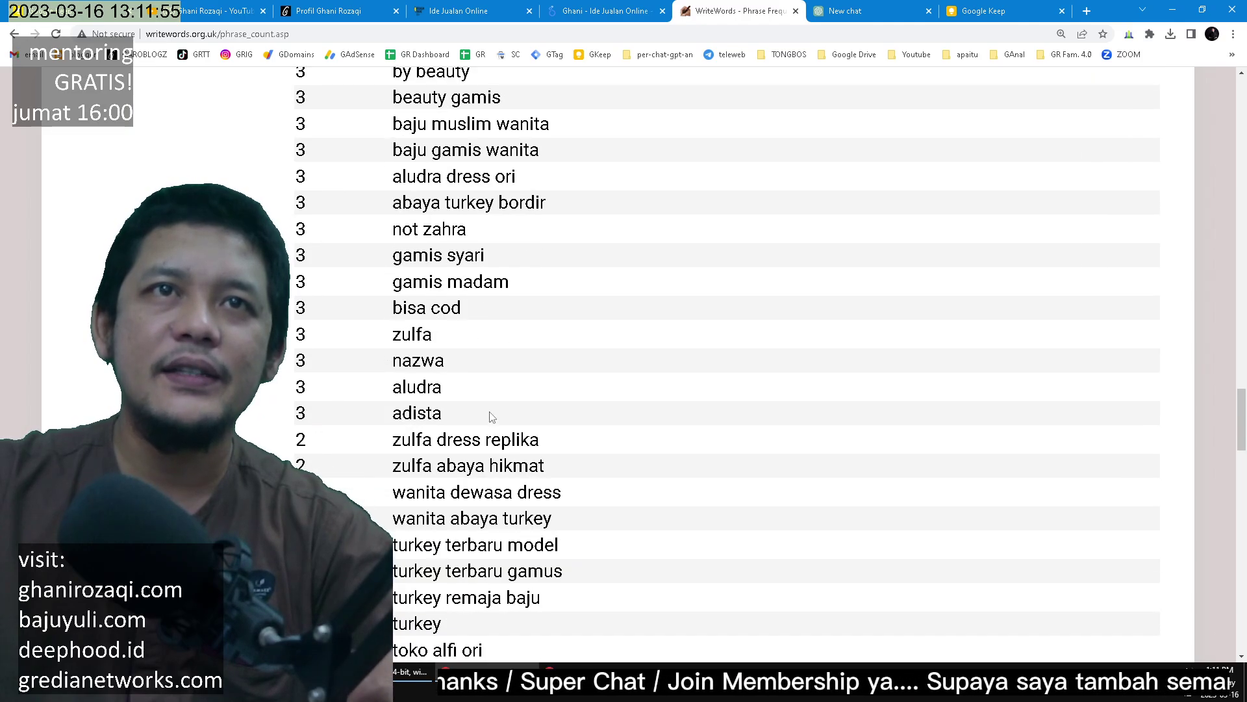
left_click(492, 417, "shift")
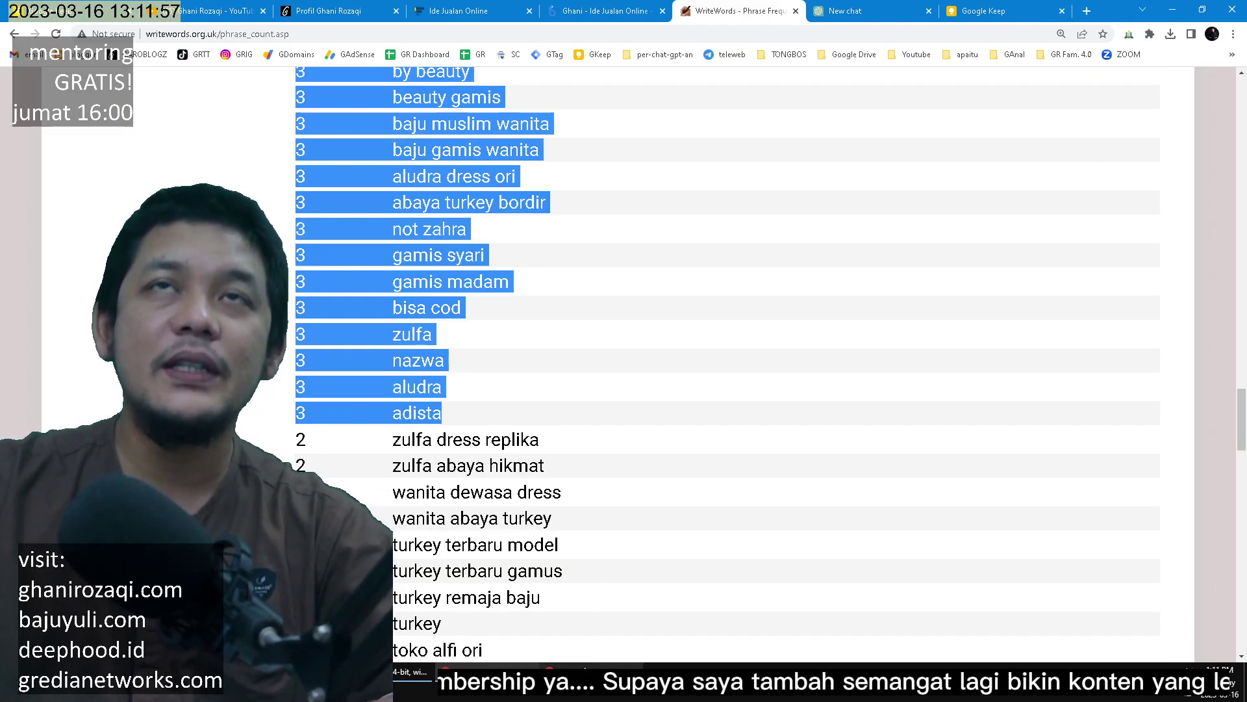
Return to the spreadsheet's second sheet and paste the three-word phrase results below the two-word list, starting at A100
key("alt+Tab")
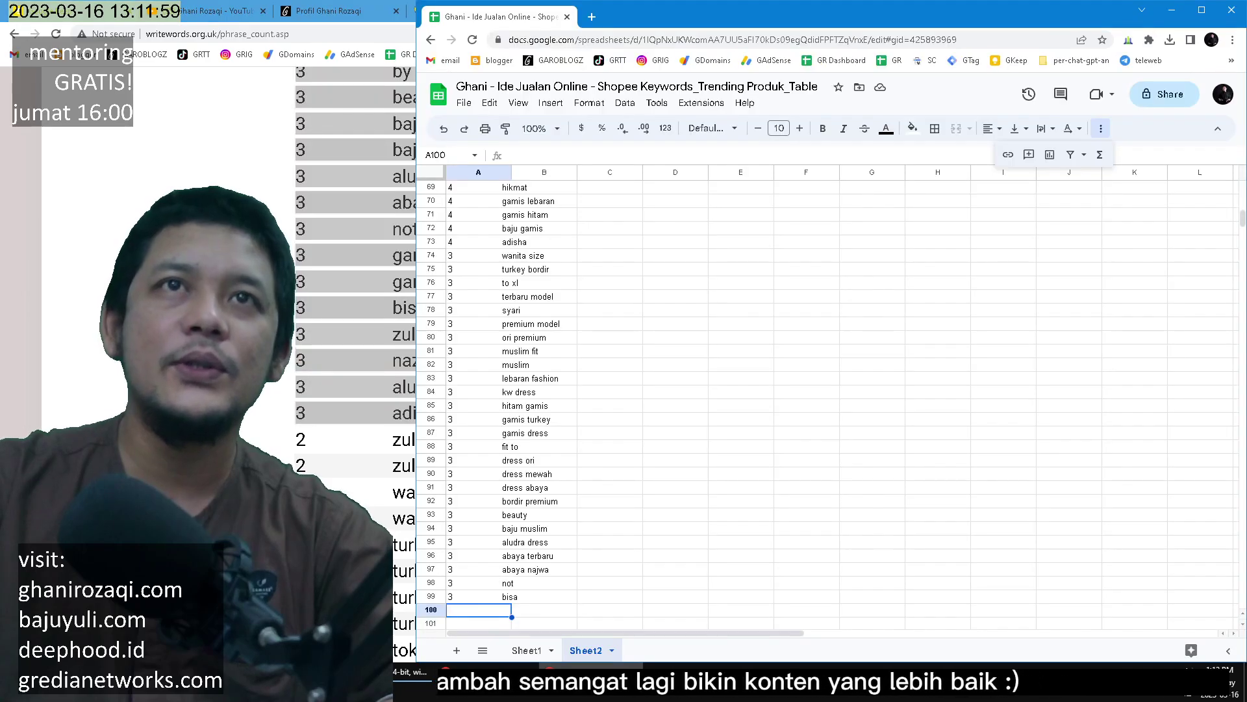
scroll(518, 450, "down", 2)
key("ctrl+v")
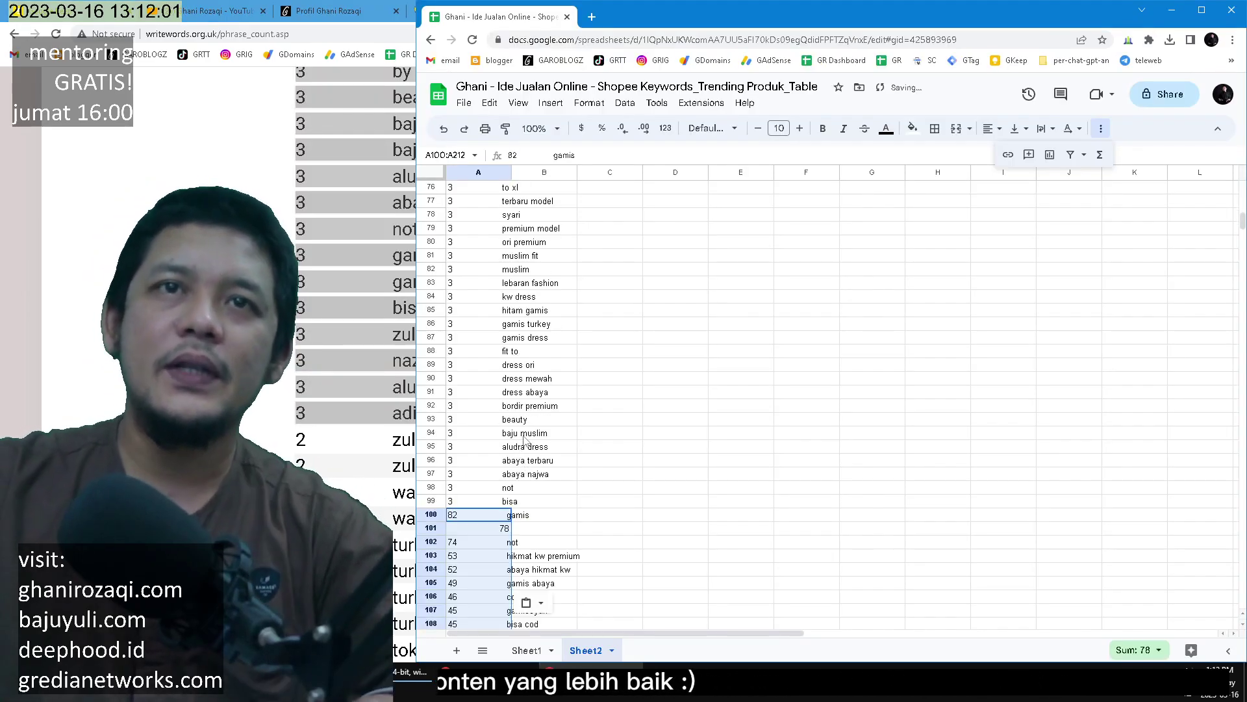
Go back to the start of the phrase list and inspect how cell A2 stores the count and phrase together
scroll(518, 389, "up", 20)
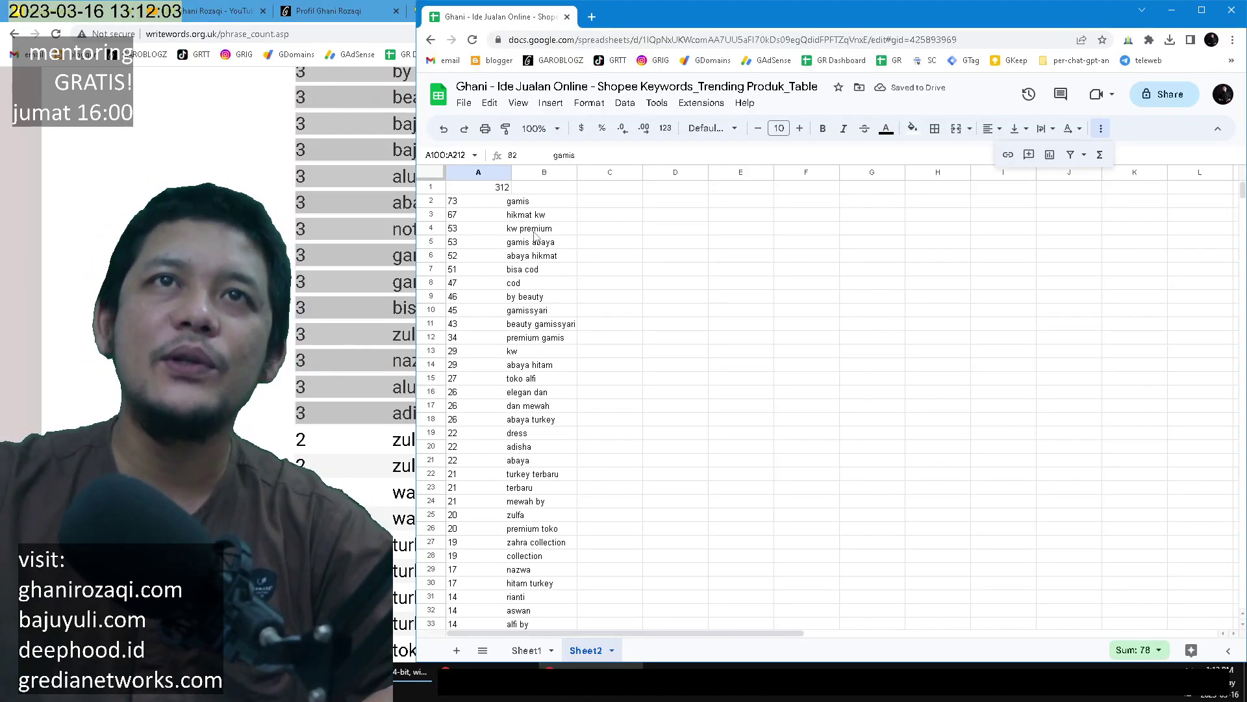
left_click(500, 203)
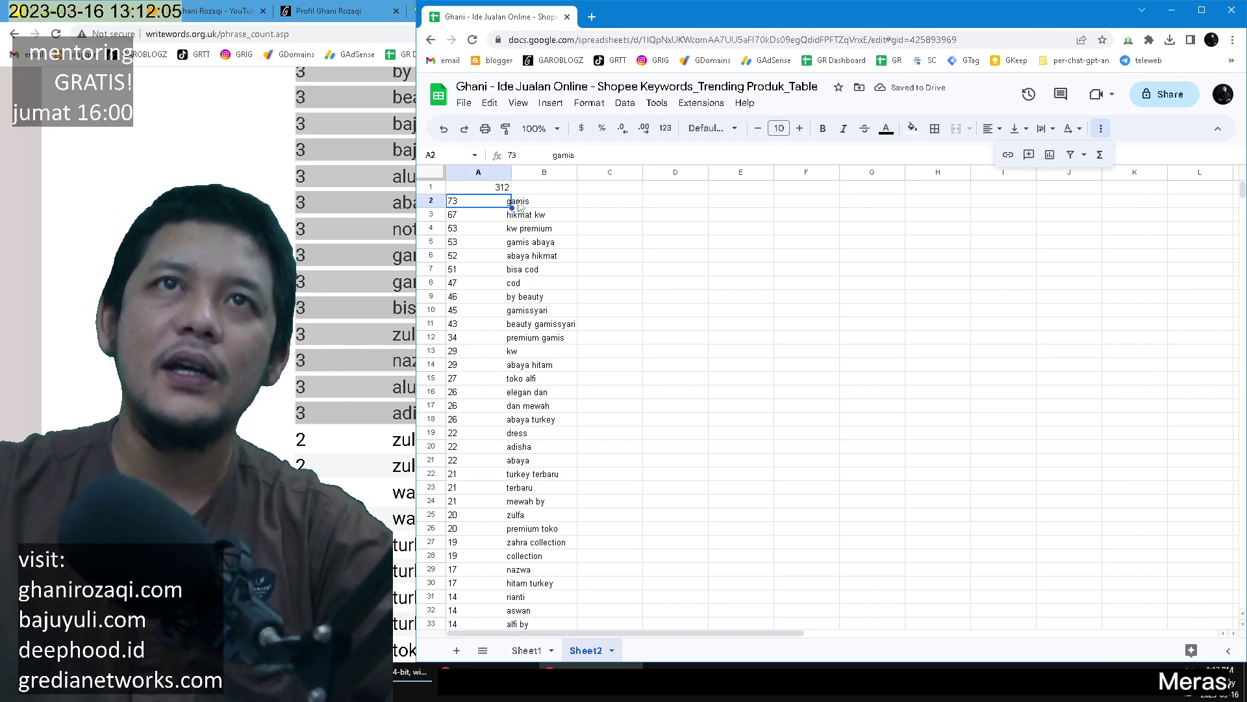
left_click(517, 204)
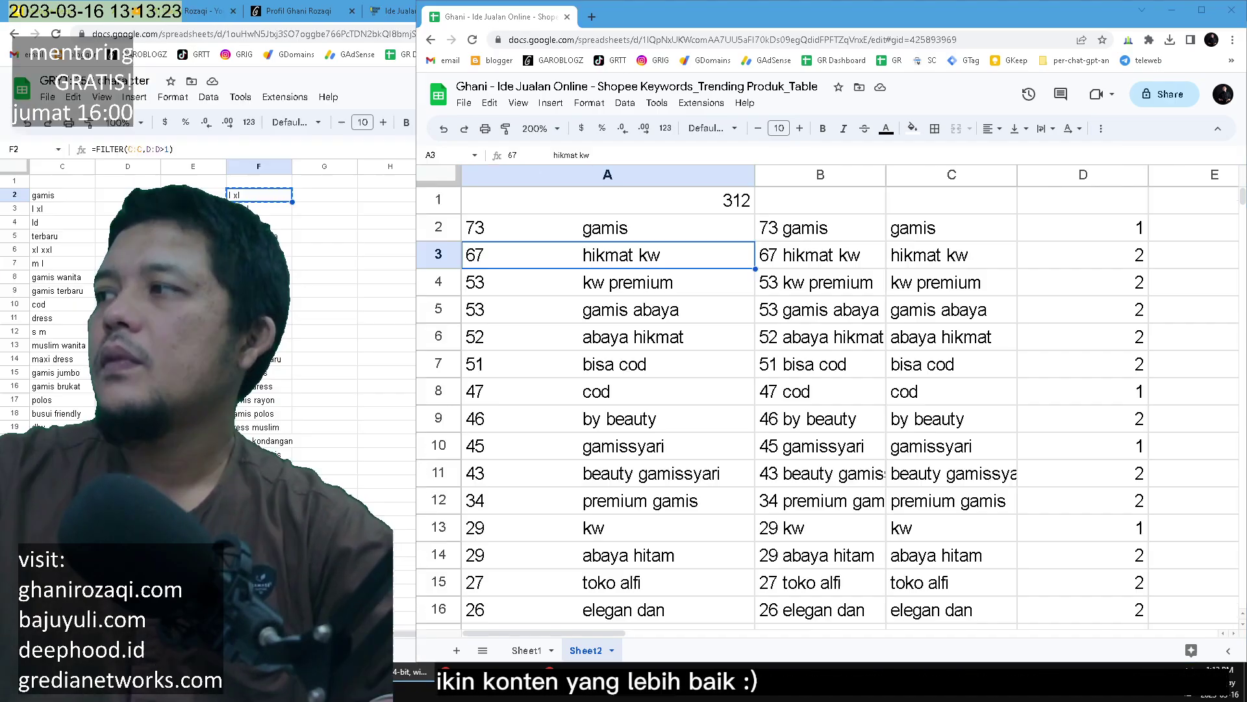
Inspect the formulas that trim column A, strip the counts in C2, and filter multi-word phrases in F2
left_click(823, 306)
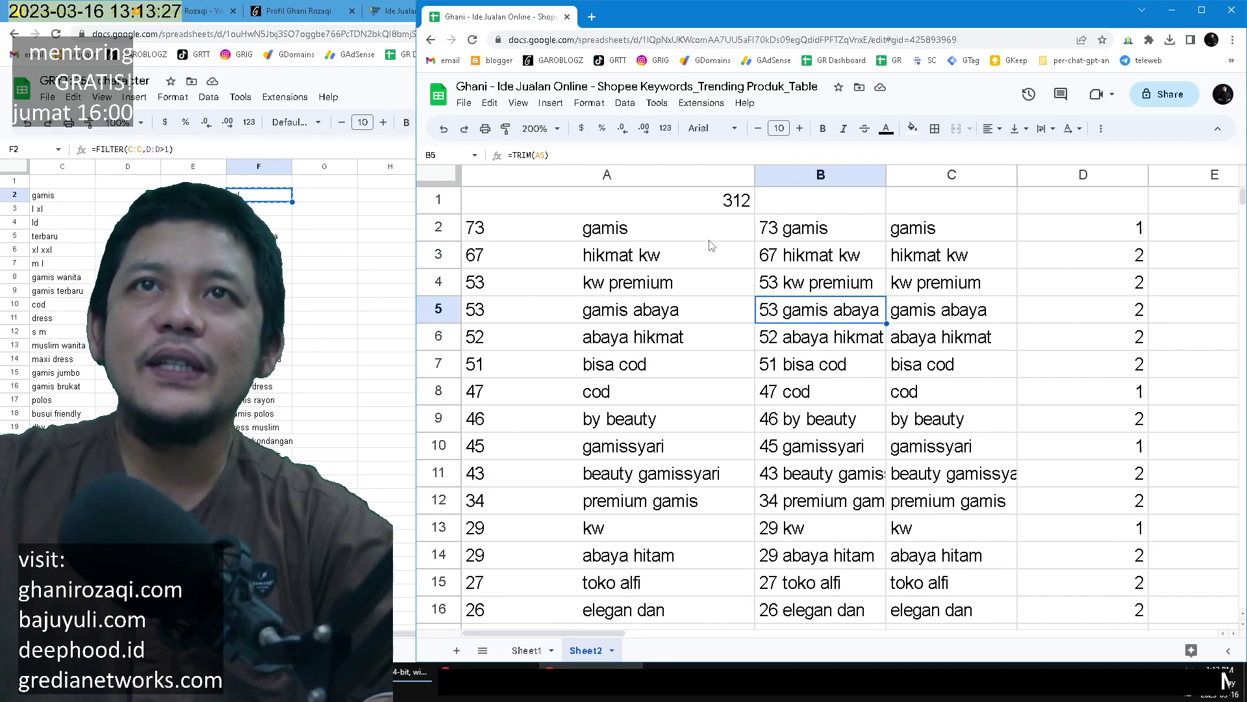
left_click(817, 238)
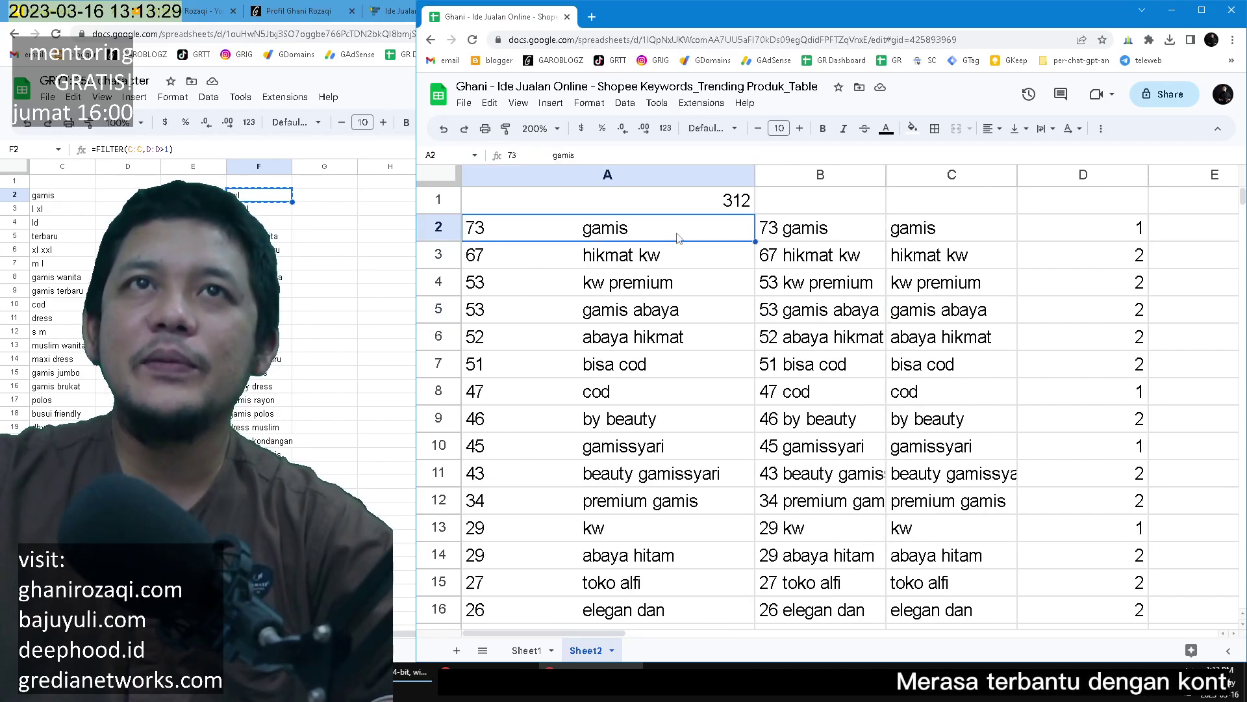
left_click(919, 240)
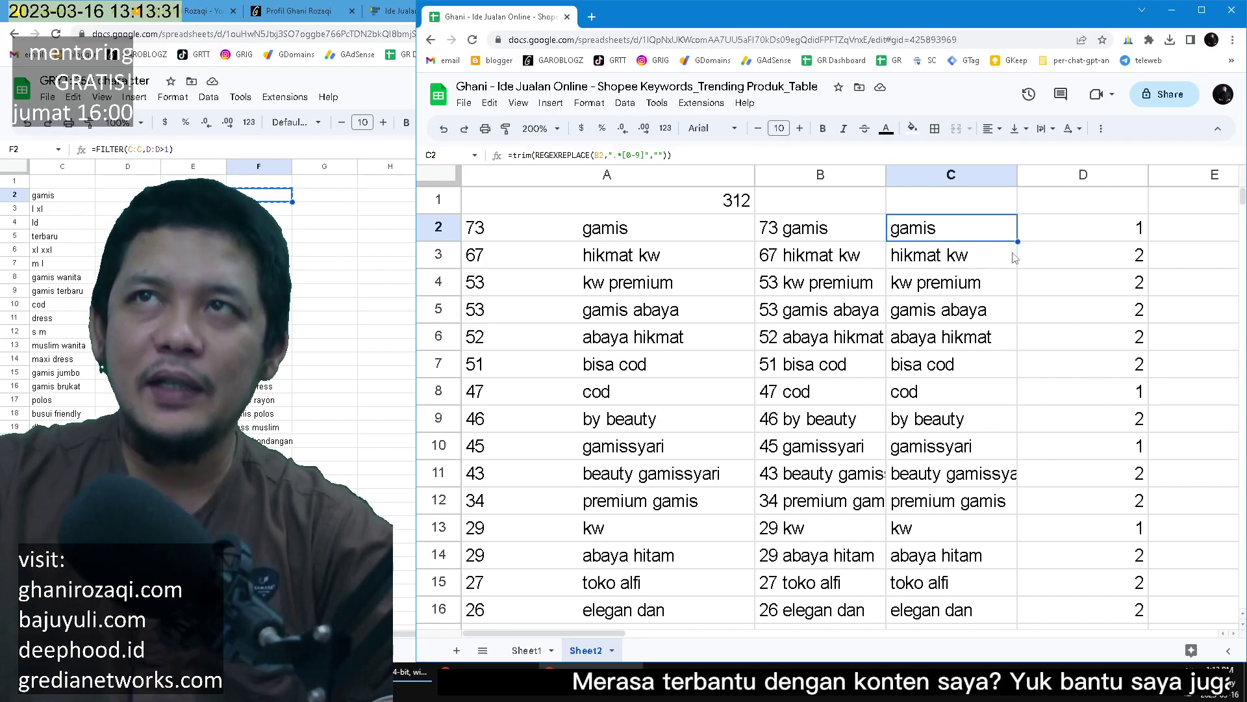
scroll(862, 218, "right", 5)
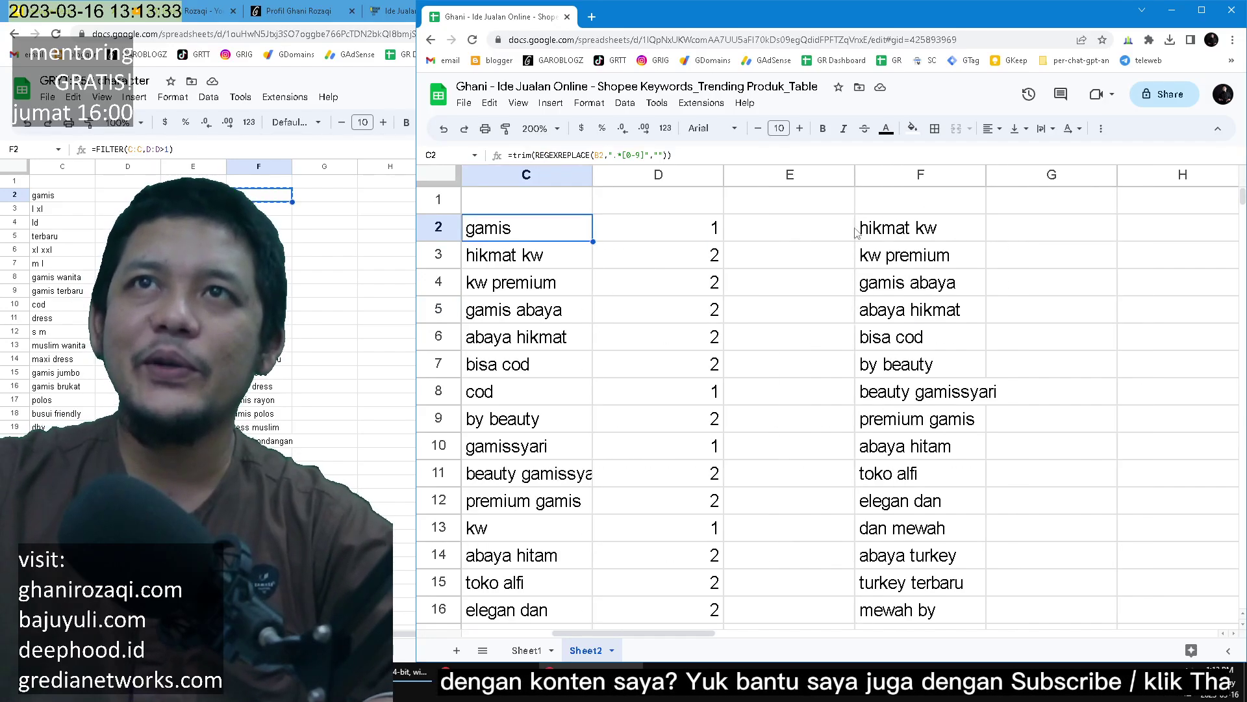
left_click(804, 234)
double_click(804, 234)
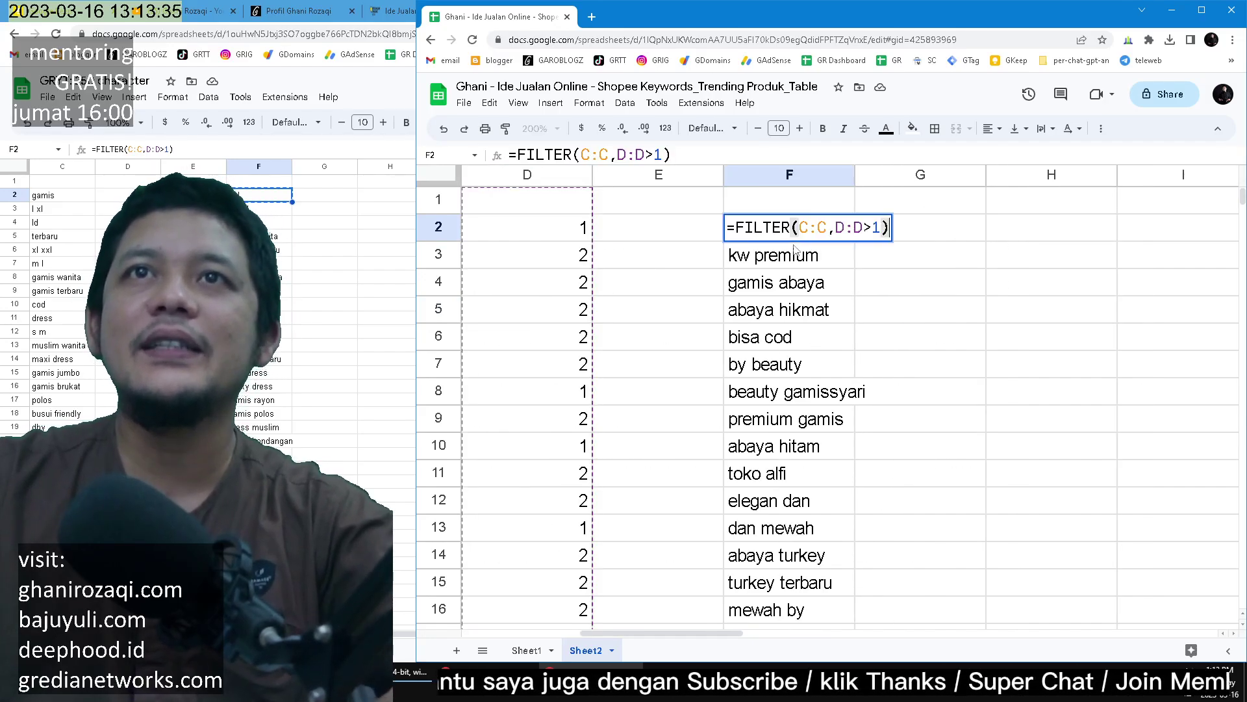
key("Escape")
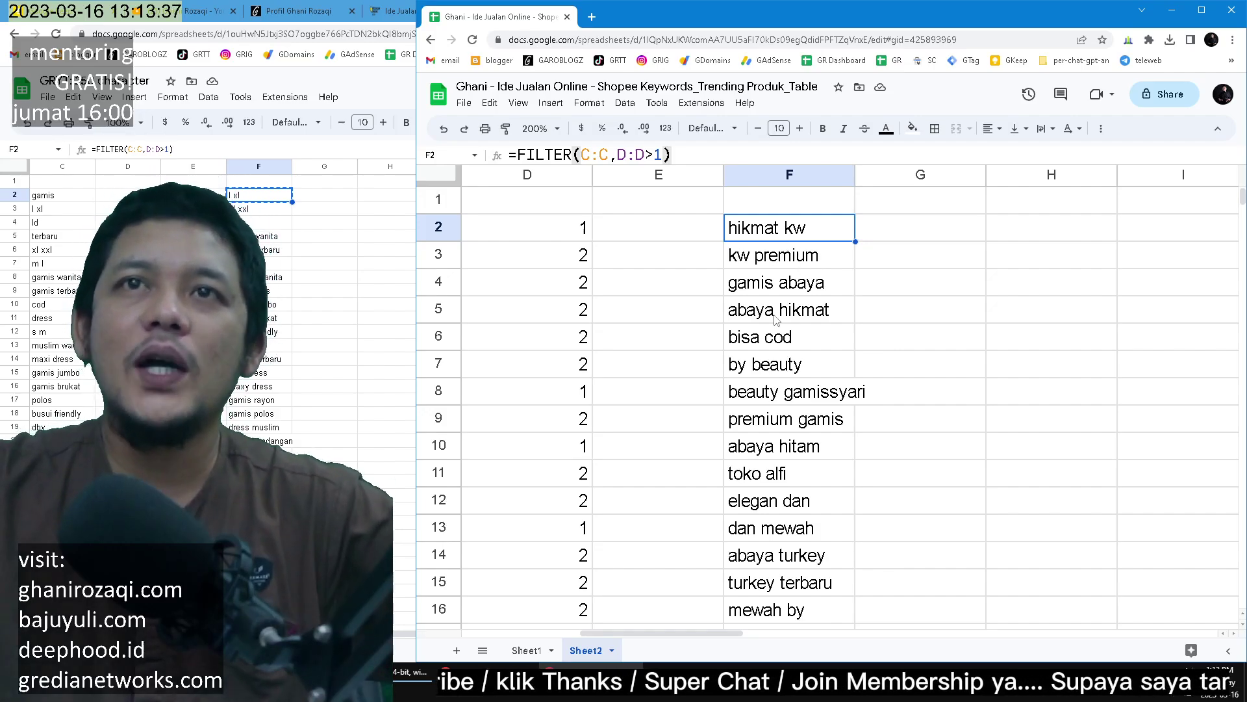
Look through the filtered phrases in column F, from F2 down past row 40, and return to the start
scroll(792, 328, "down", 3)
scroll(787, 343, "up", 2)
scroll(822, 377, "down", 4)
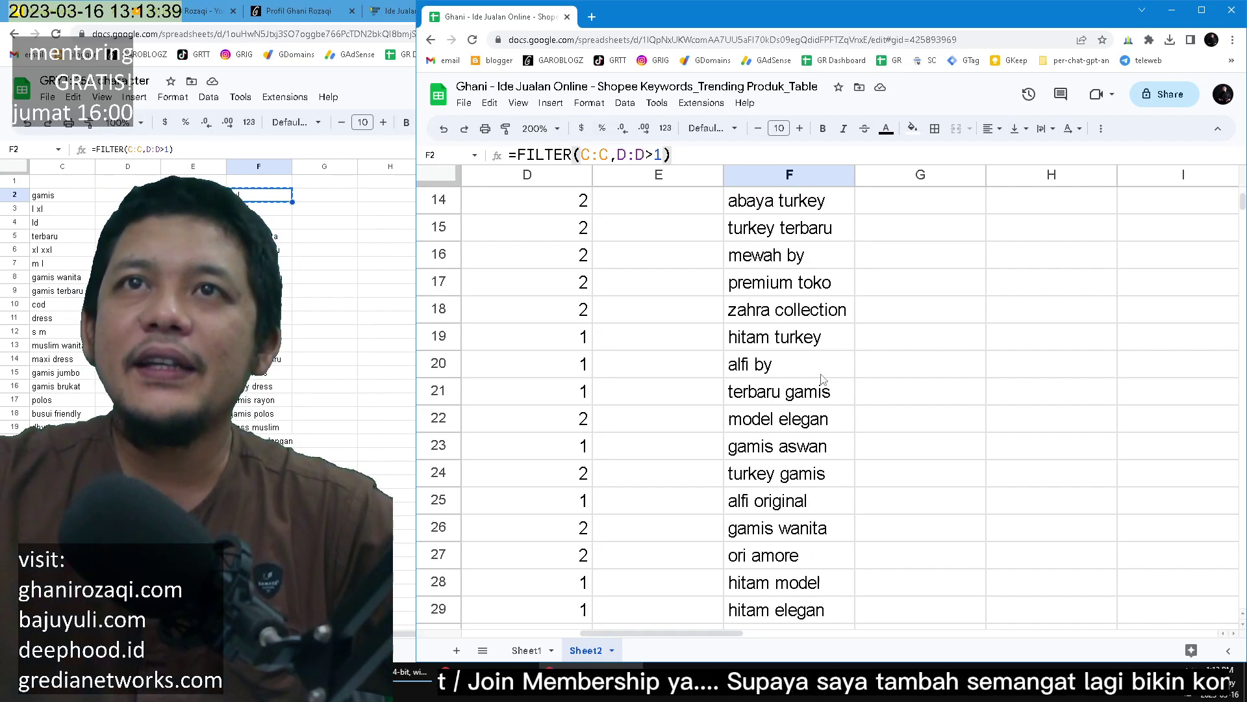
scroll(805, 363, "up", 5)
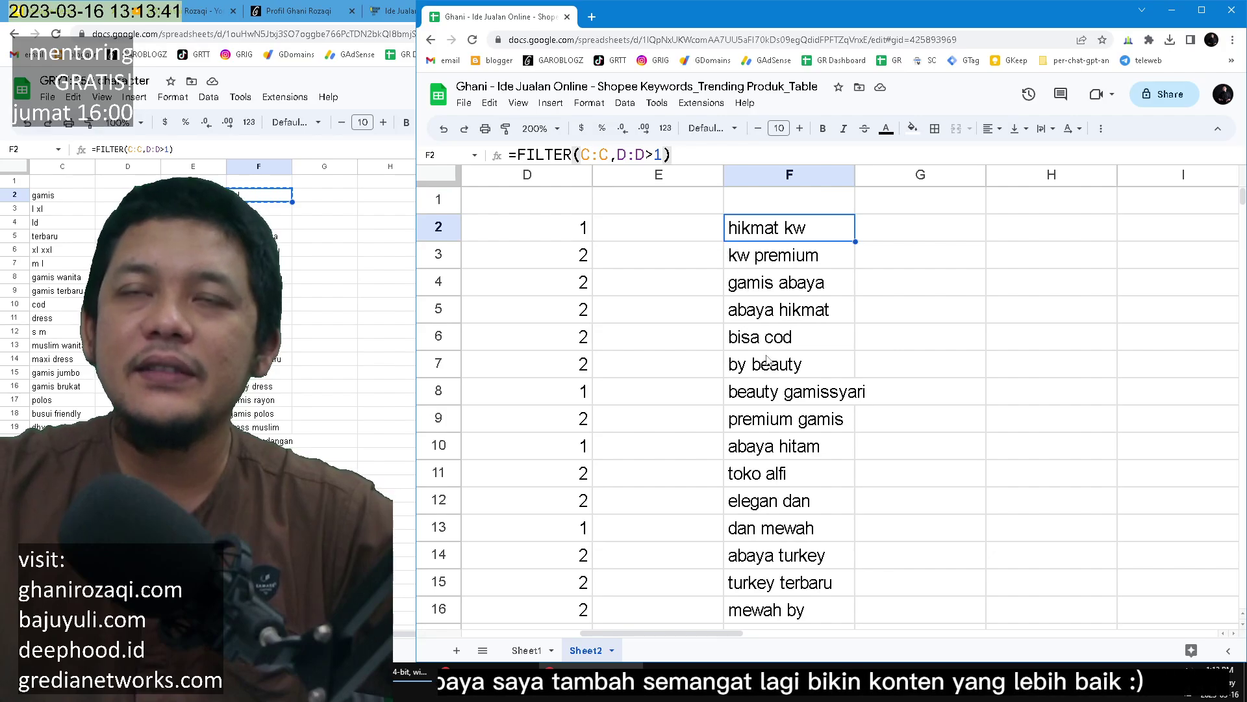
scroll(760, 396, "down", 3)
scroll(772, 442, "down", 3)
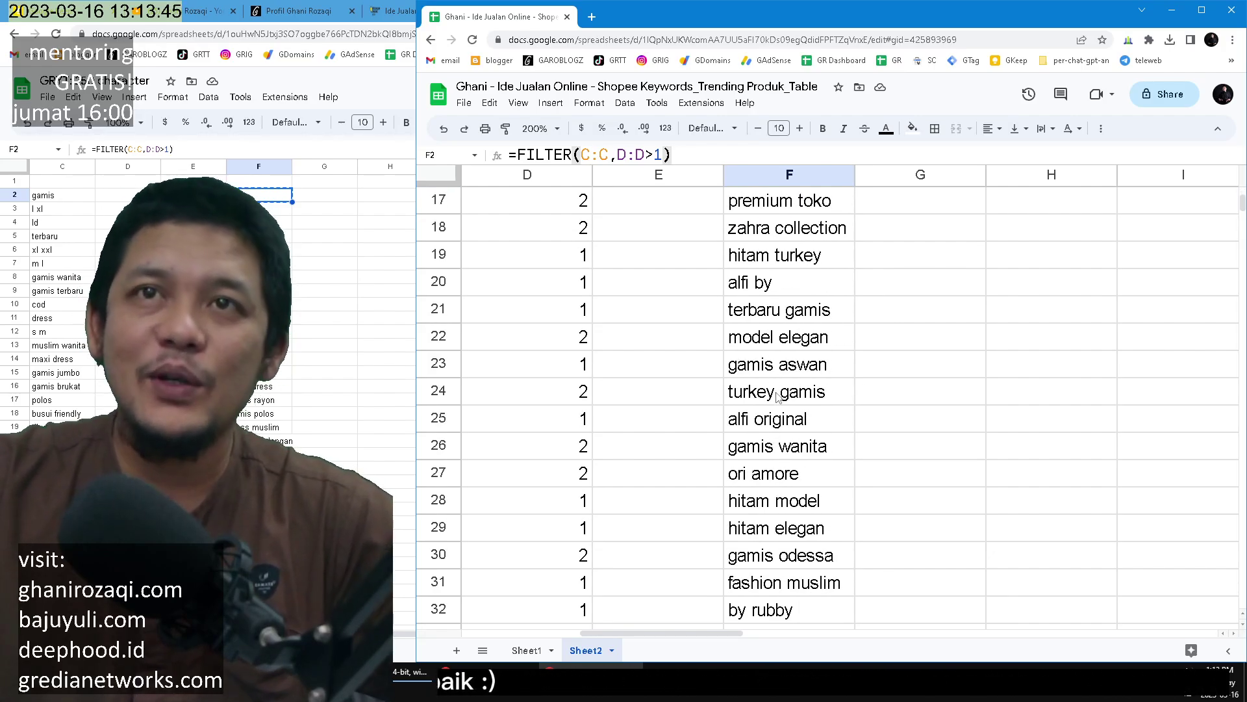
scroll(757, 403, "down", 2)
left_click(752, 534)
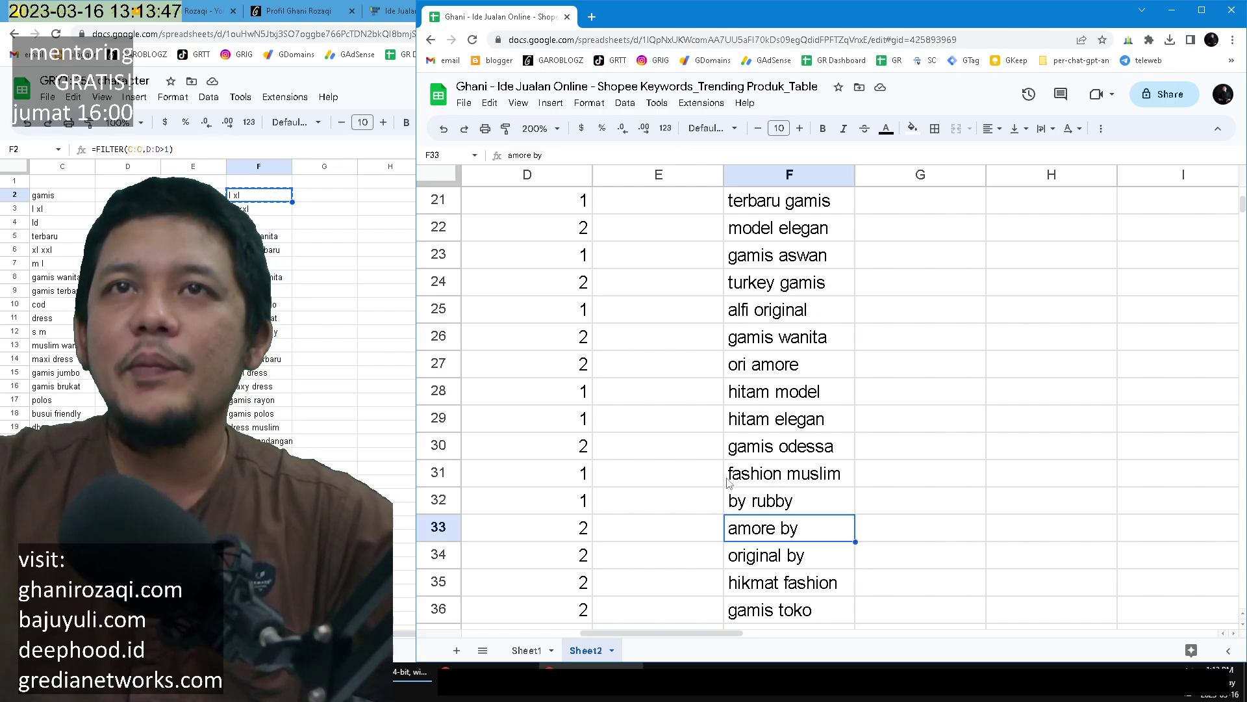
scroll(799, 442, "down", 5)
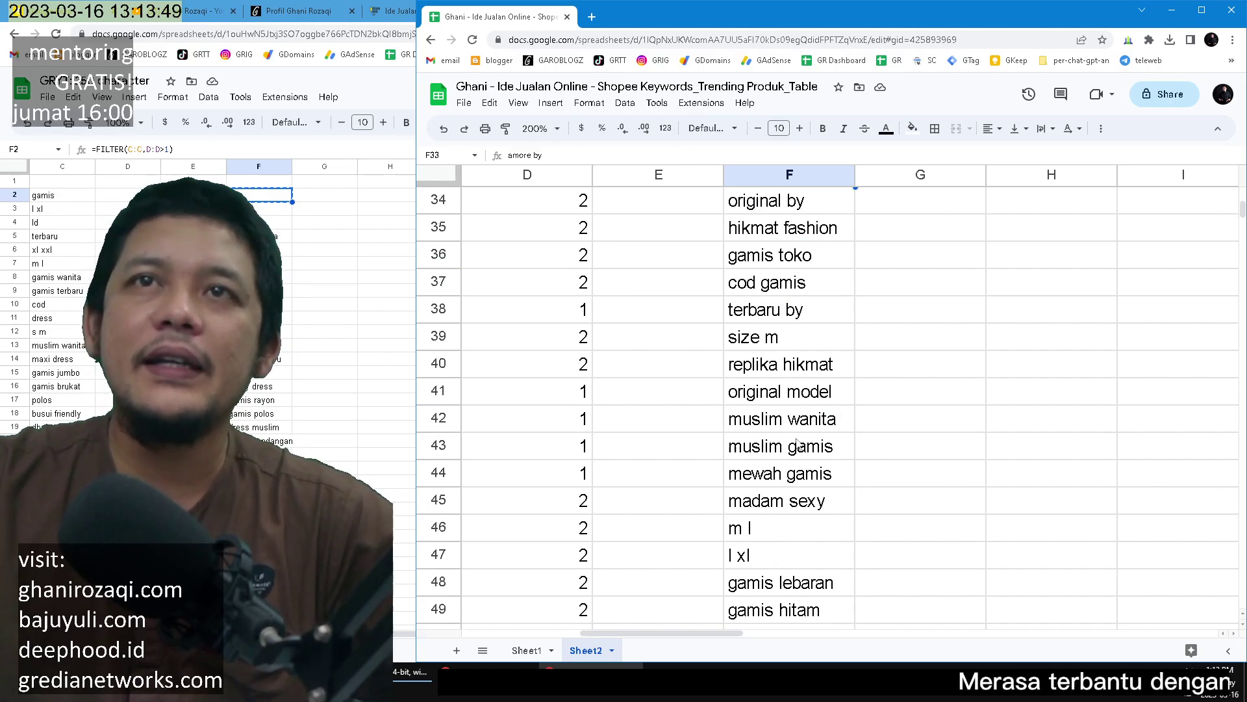
scroll(764, 378, "up", 11)
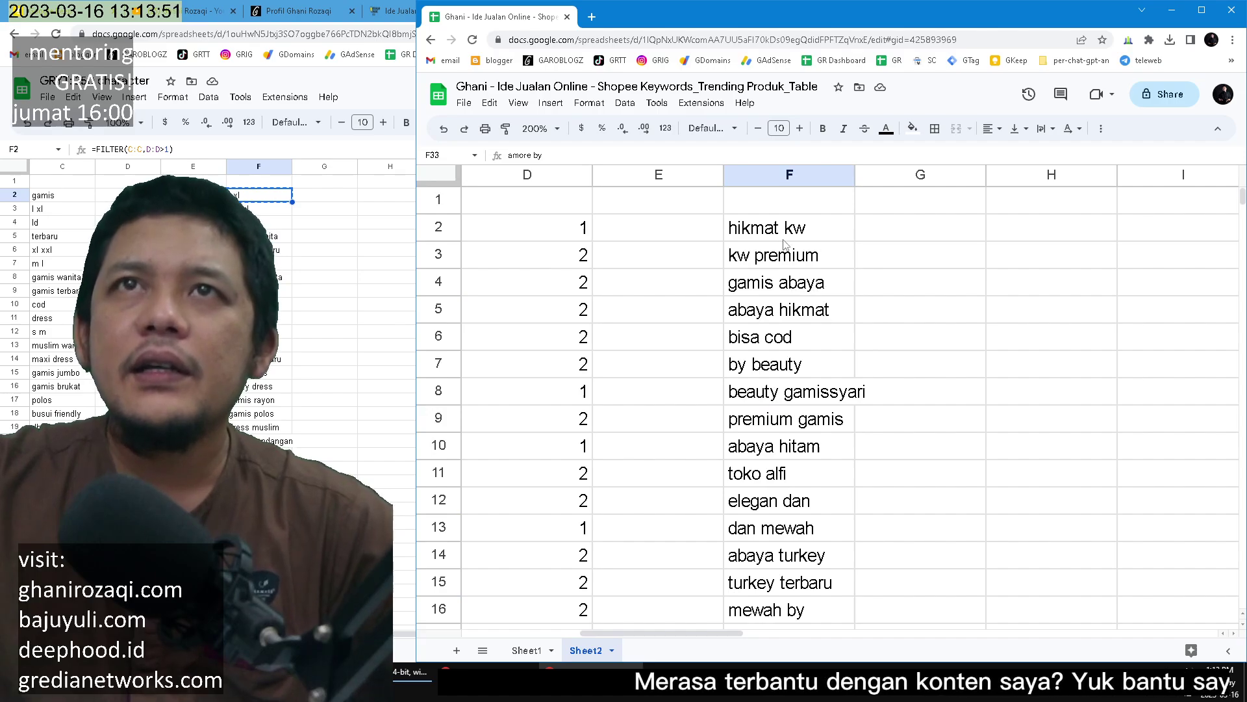
Review individual phrases in column F and locate where the two-word phrases give way to the three-word phrases
left_click(784, 235)
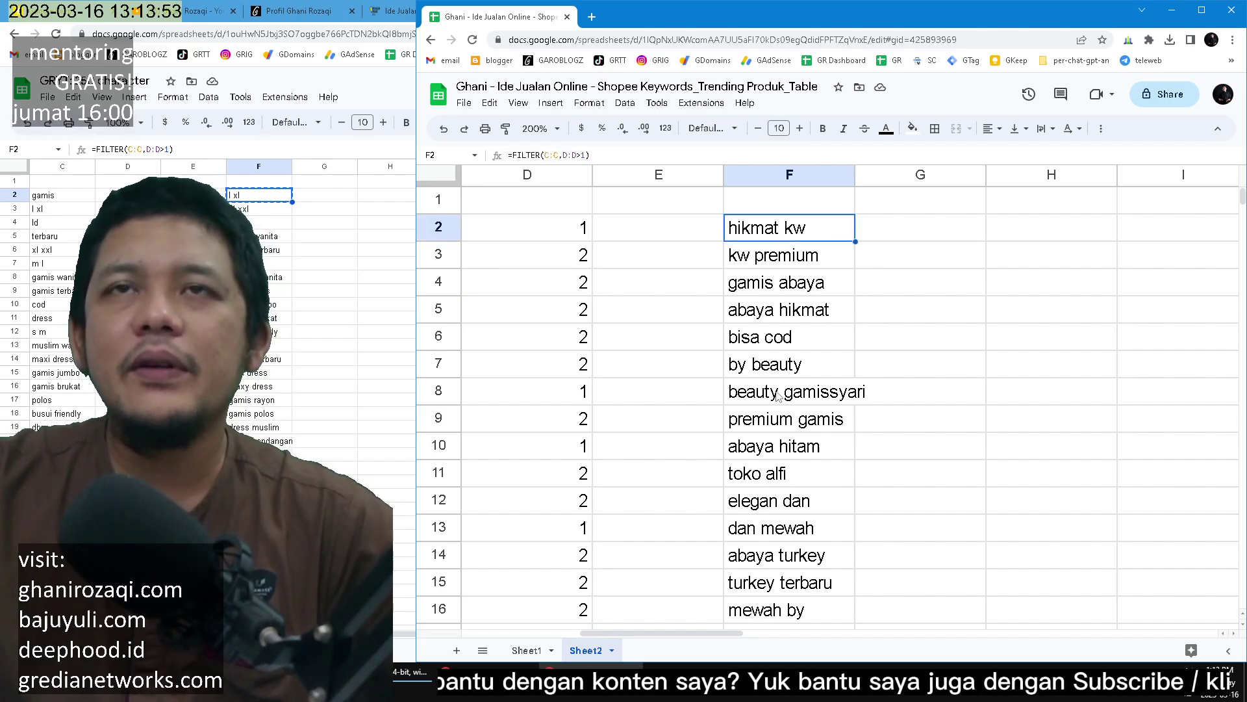
left_click(795, 472)
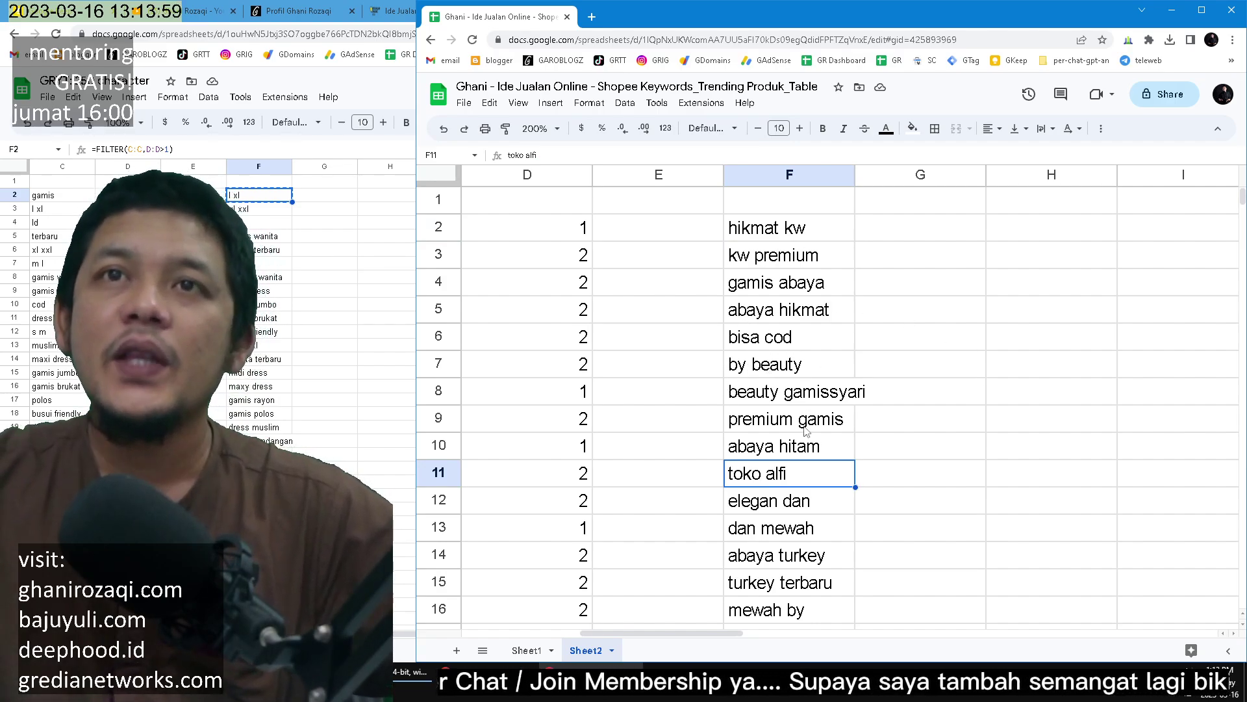
left_click(806, 457)
left_click(804, 507)
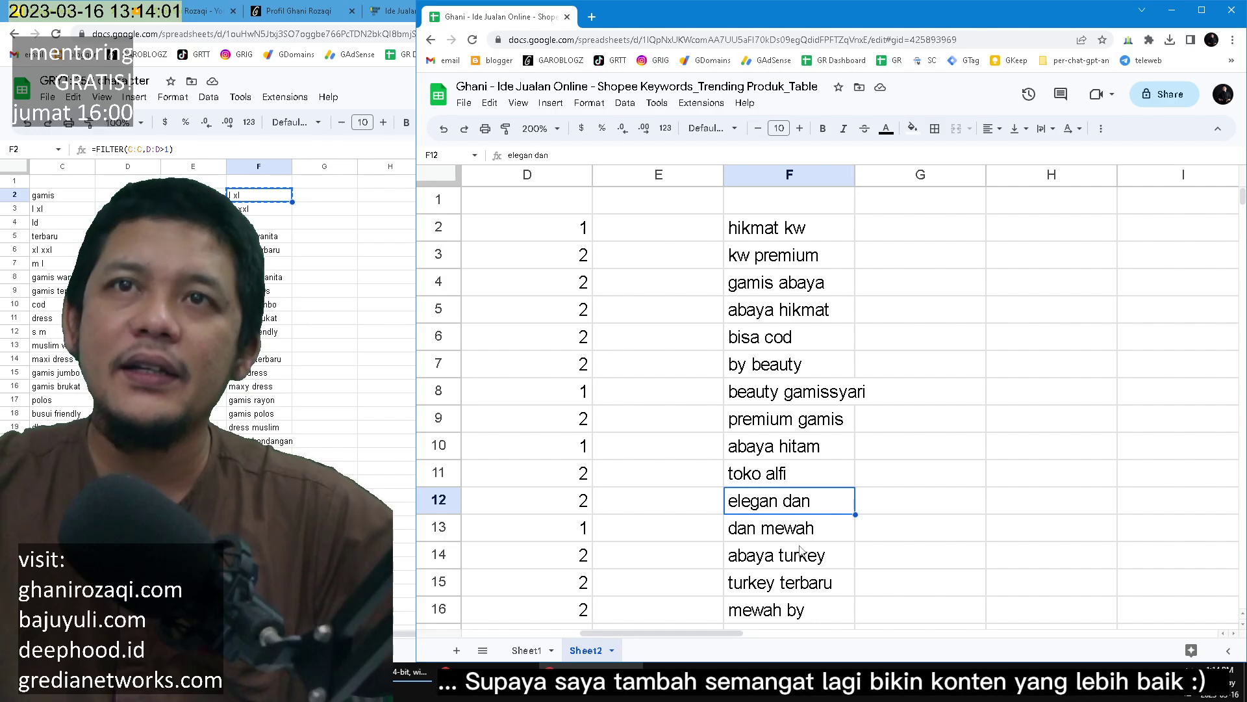
left_click(798, 530)
left_click(797, 579)
scroll(810, 512, "down", 20)
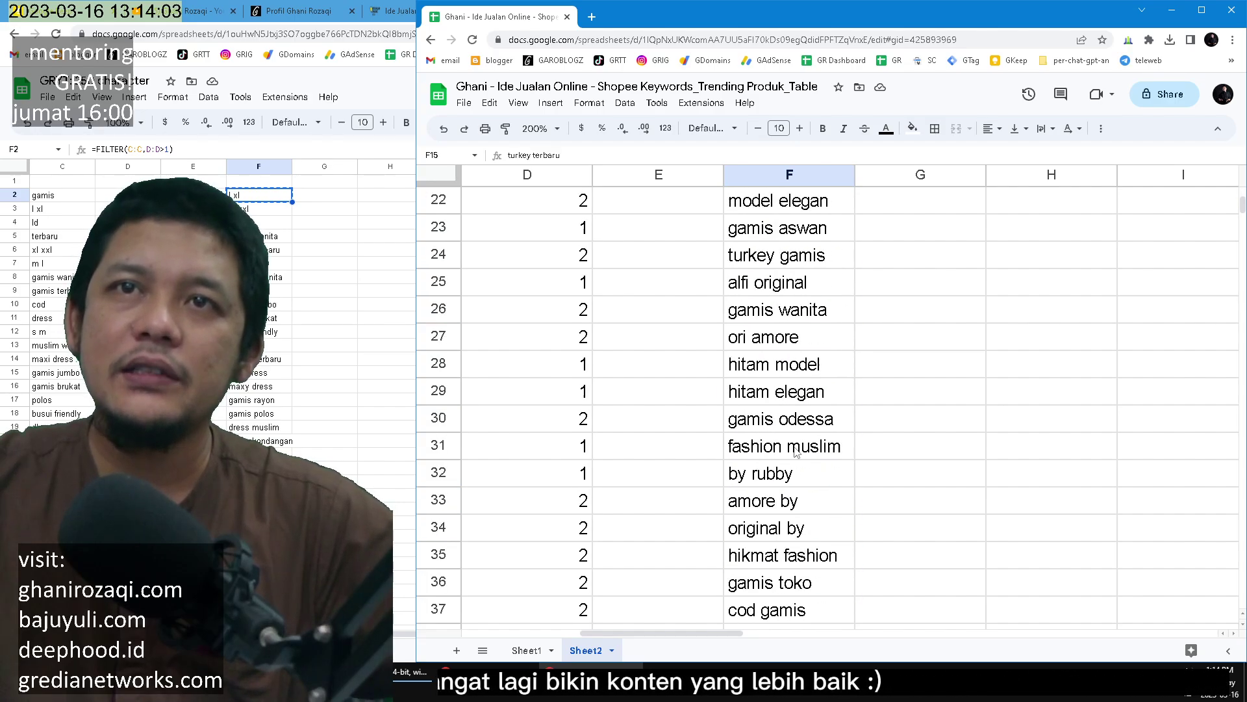
scroll(773, 416, "down", 5)
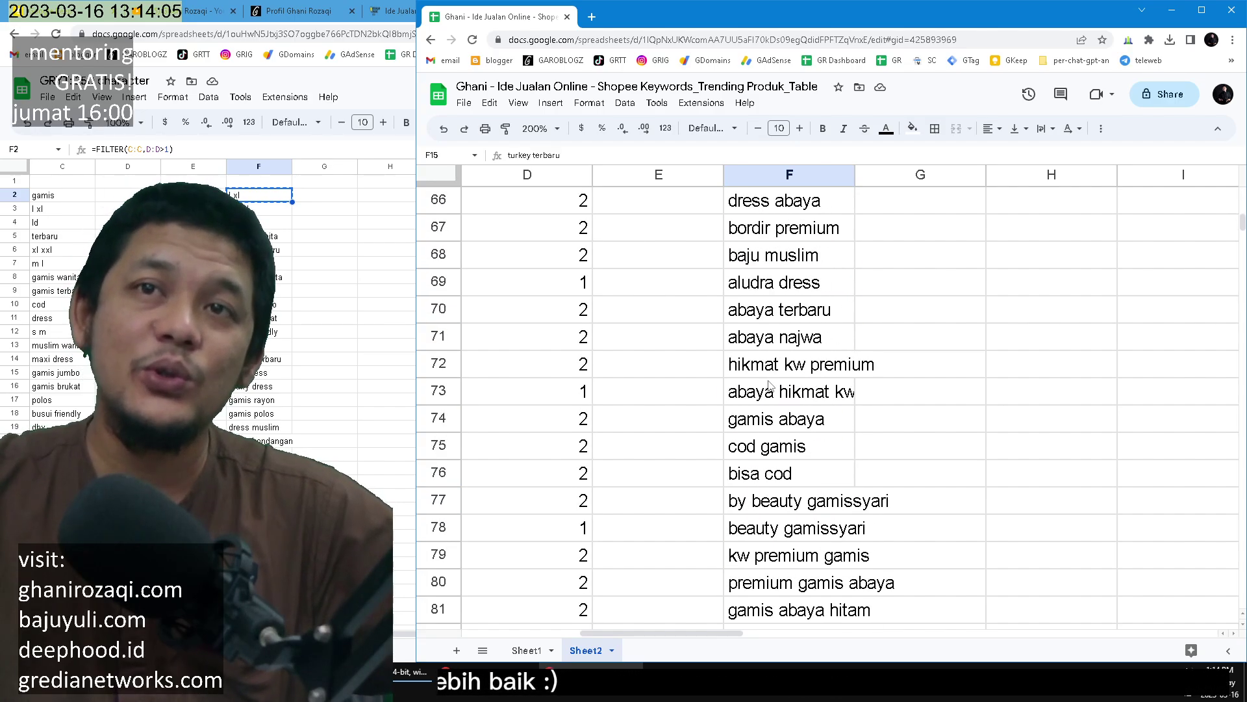
scroll(753, 399, "up", 1)
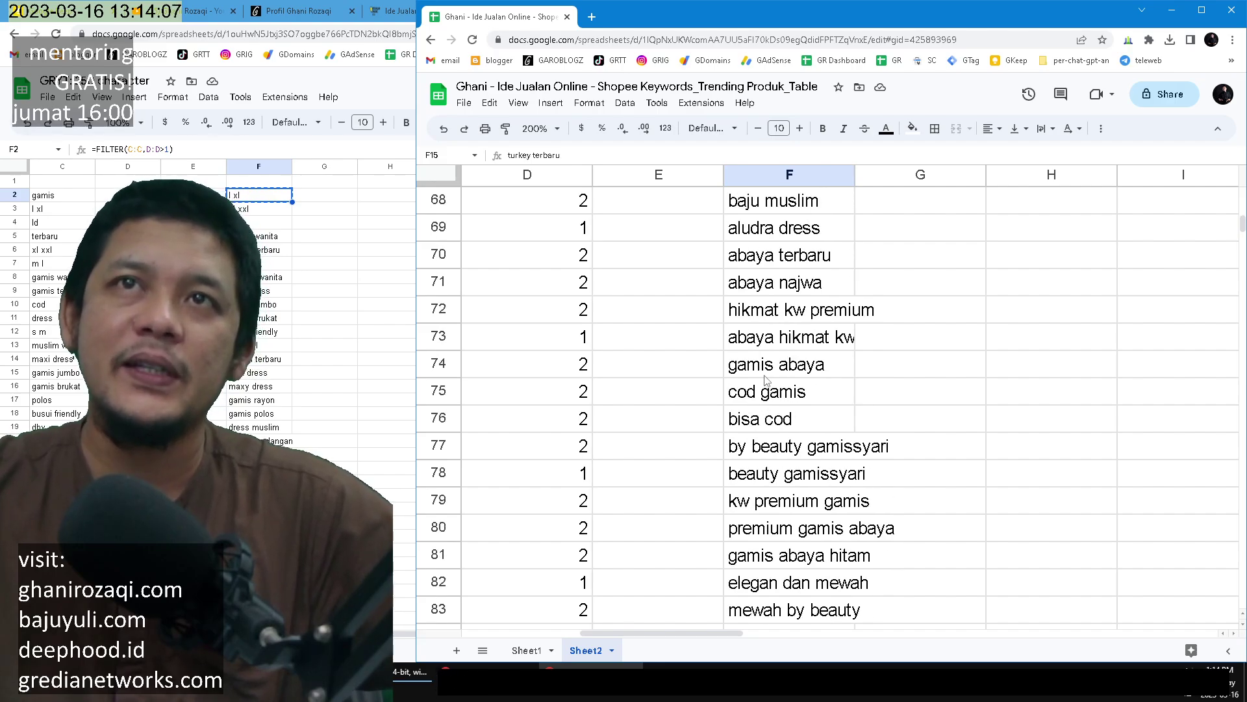
scroll(766, 380, "up", 4)
scroll(741, 380, "down", 2)
scroll(772, 359, "down", 3)
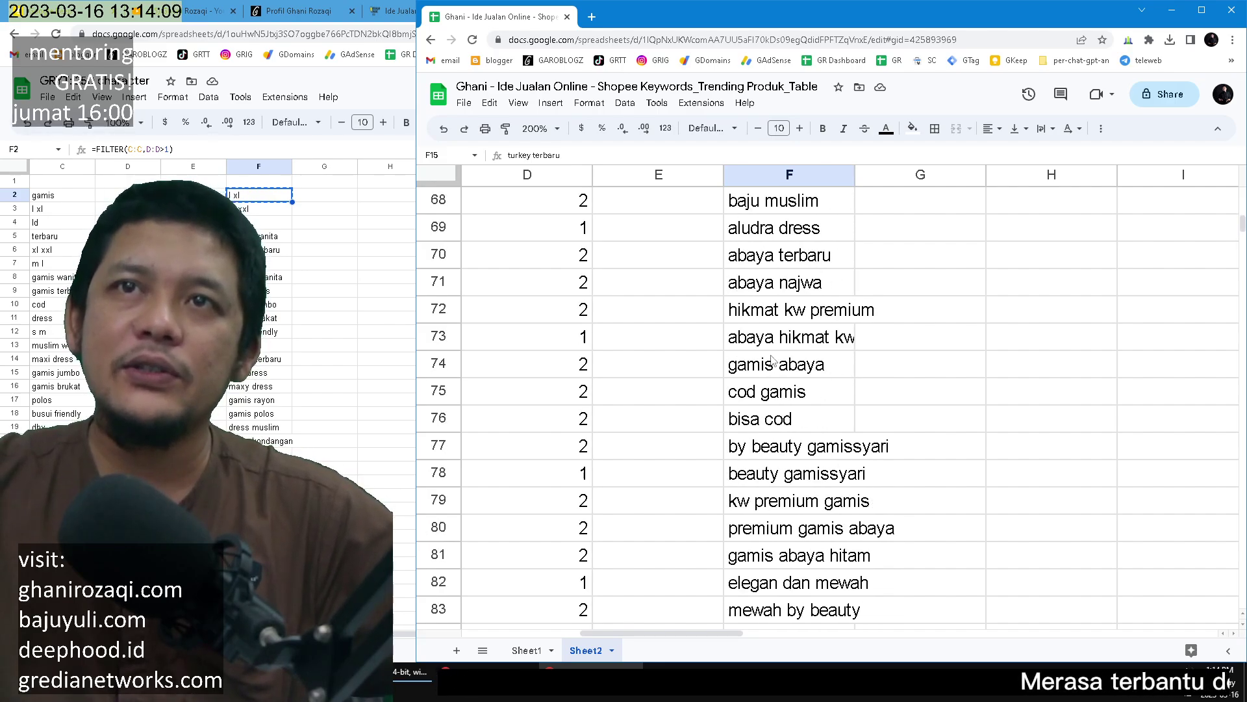
scroll(770, 338, "up", 3)
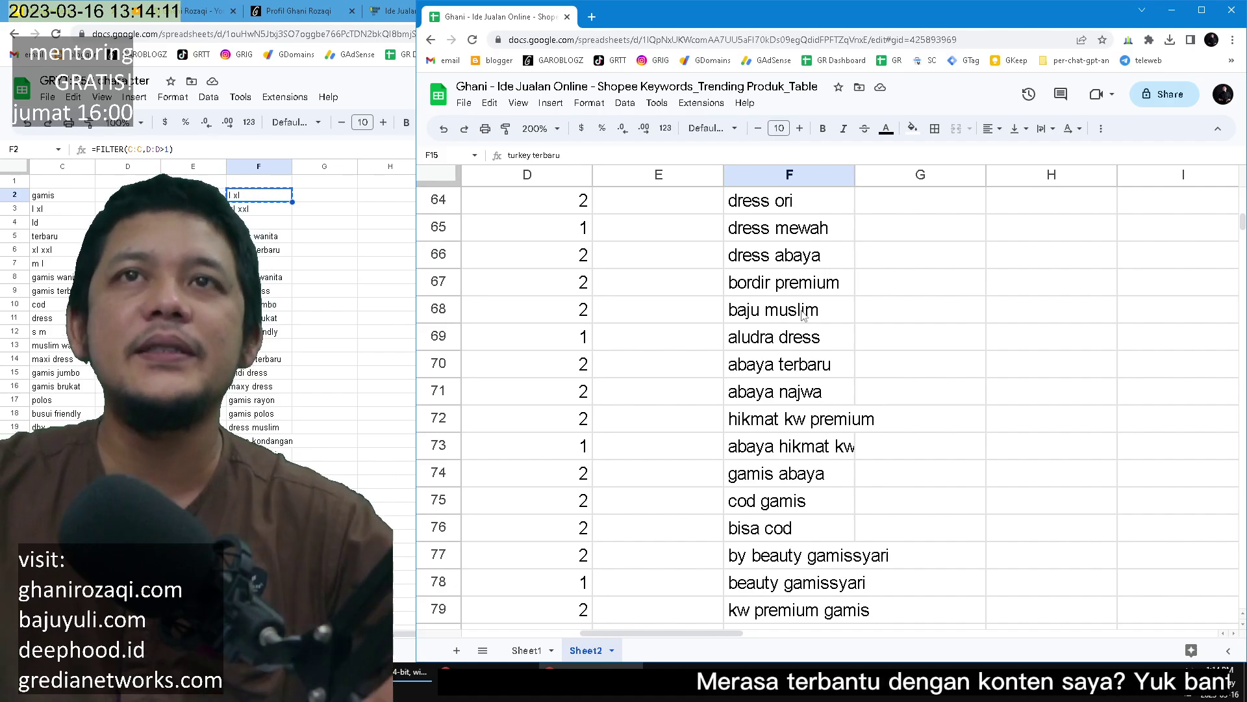
Select and copy the phrases in F69:F93, from "aludra dress" to "alfi by beauty"
scroll(780, 364, "down", 1)
left_click(786, 256)
scroll(838, 409, "down", 3)
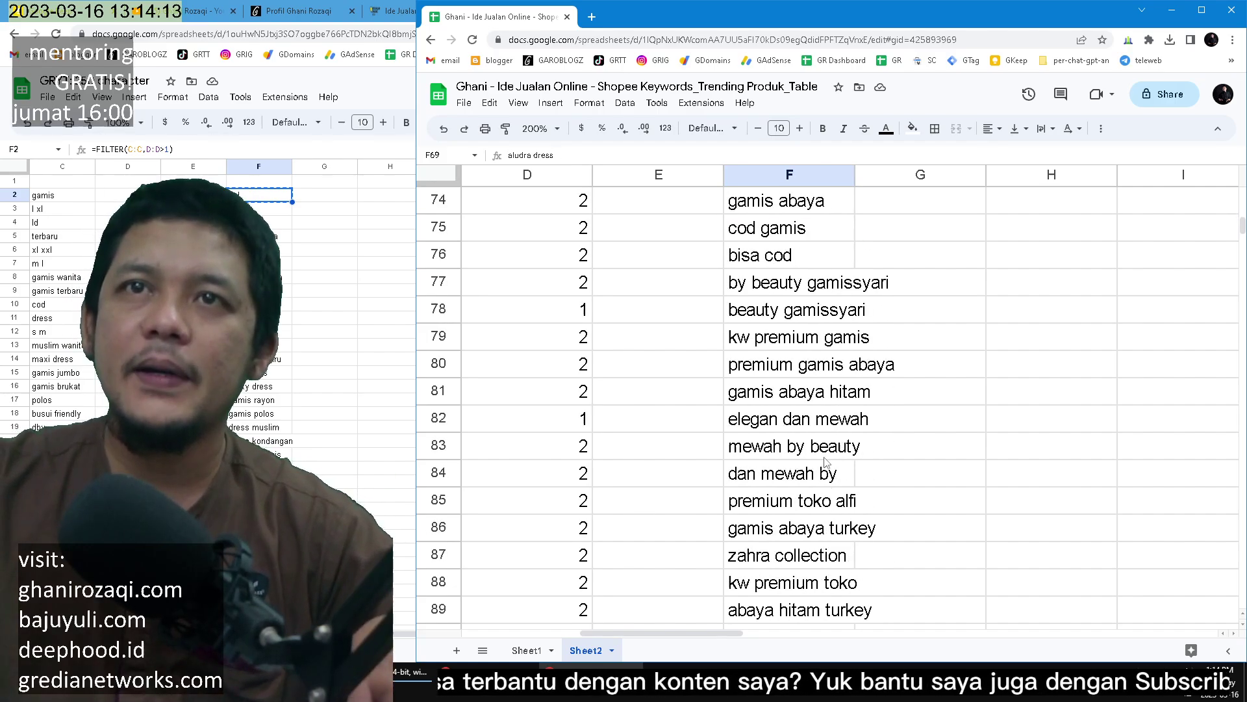
left_click(771, 582, "shift")
scroll(783, 570, "down", 1)
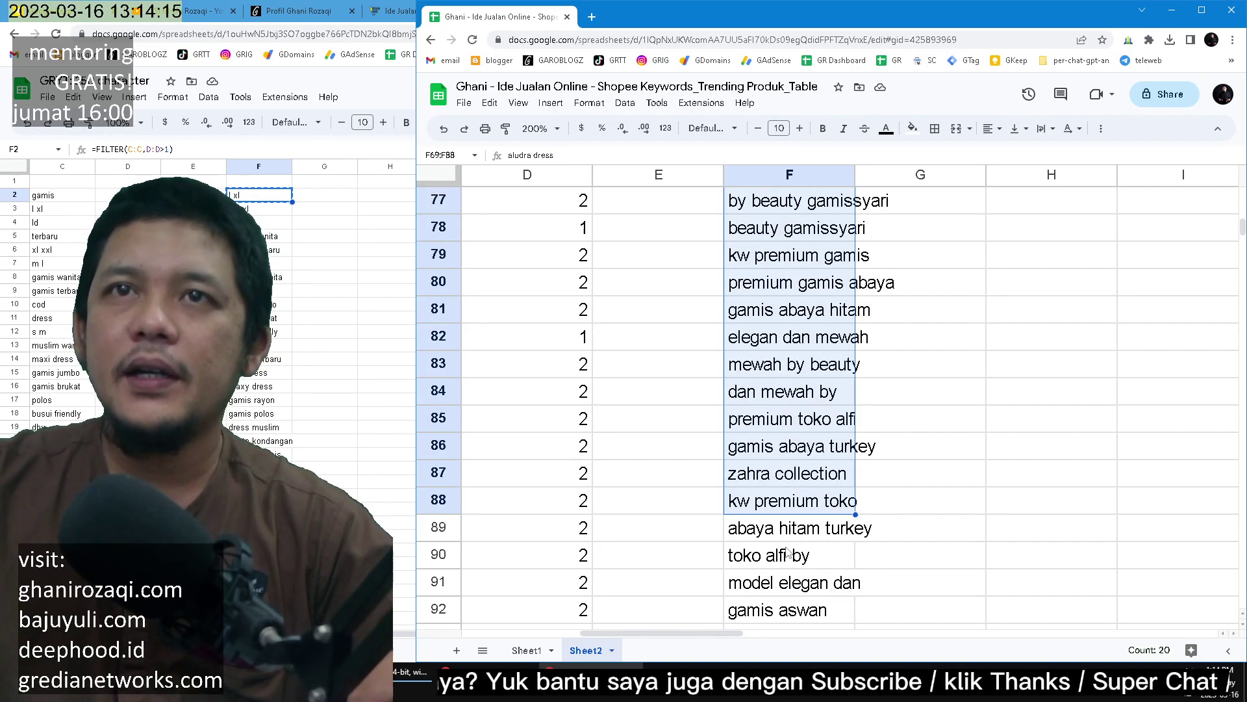
left_click(787, 552, "shift")
scroll(805, 455, "up", 6)
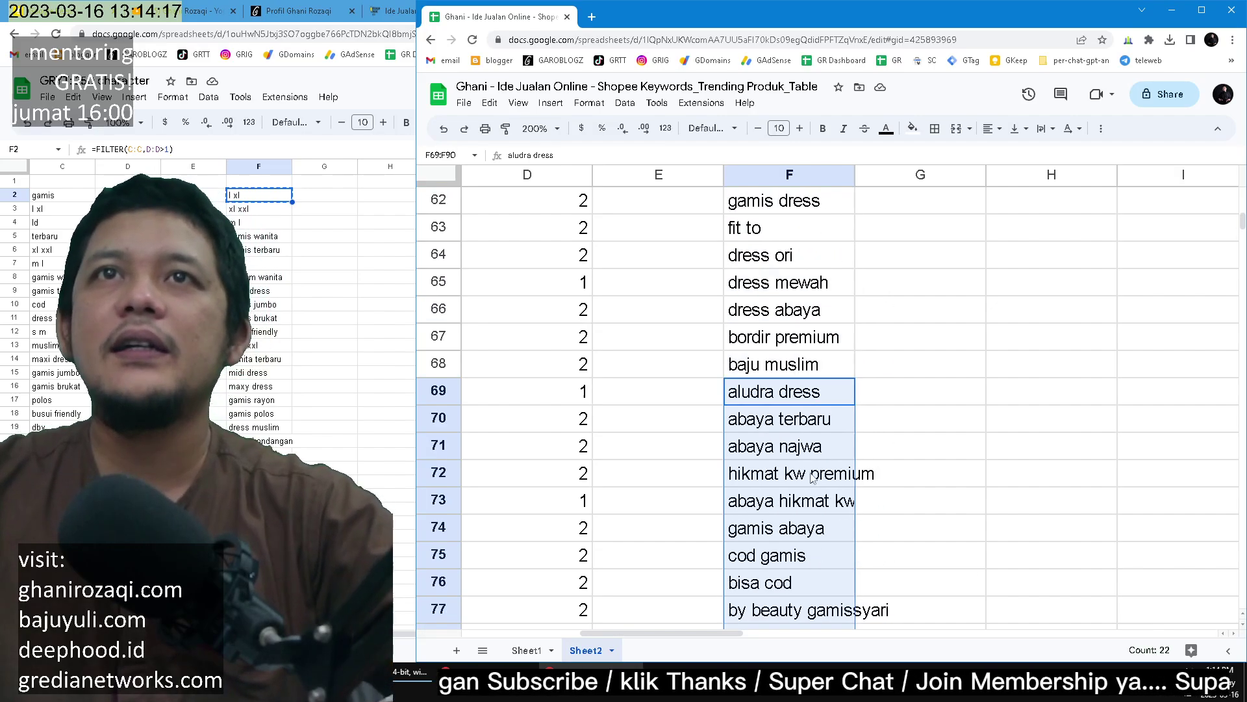
scroll(805, 455, "down", 7)
scroll(805, 454, "down", 2)
left_click(814, 480, "shift")
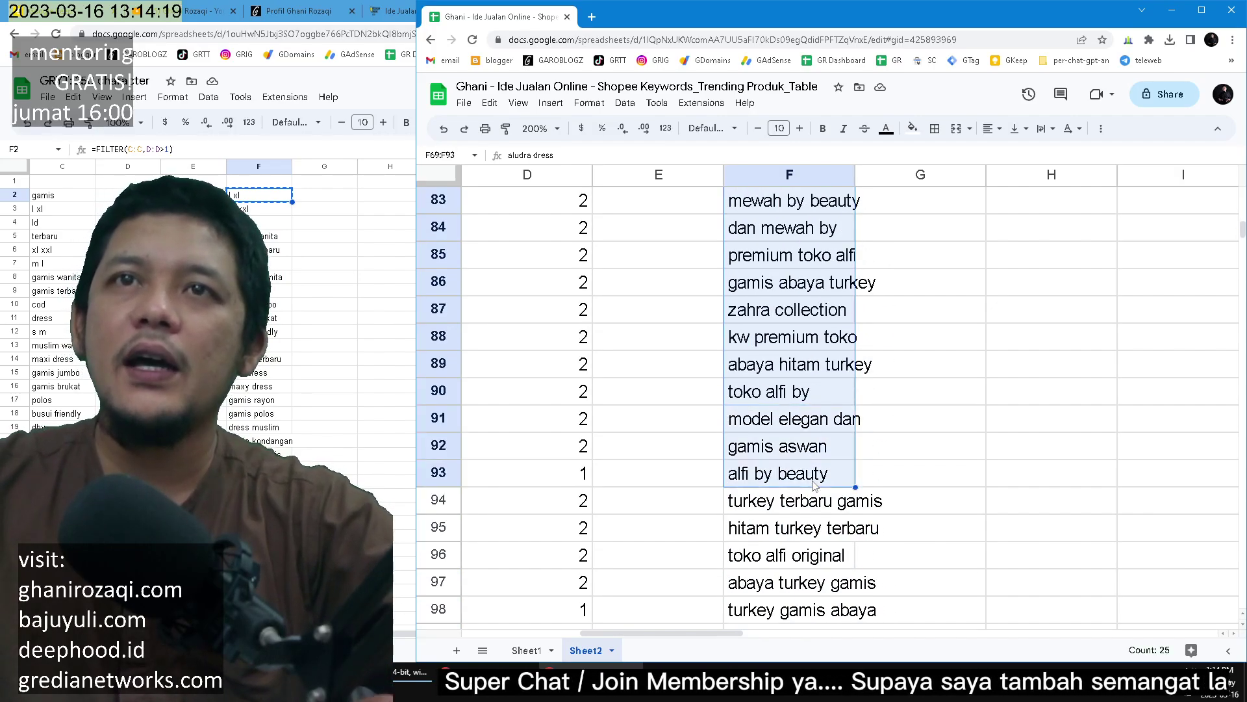
Switch to ChatGPT and paste the copied phrases into the new chat message, with two empty lines above them
left_click(1171, 10)
left_click(820, 9)
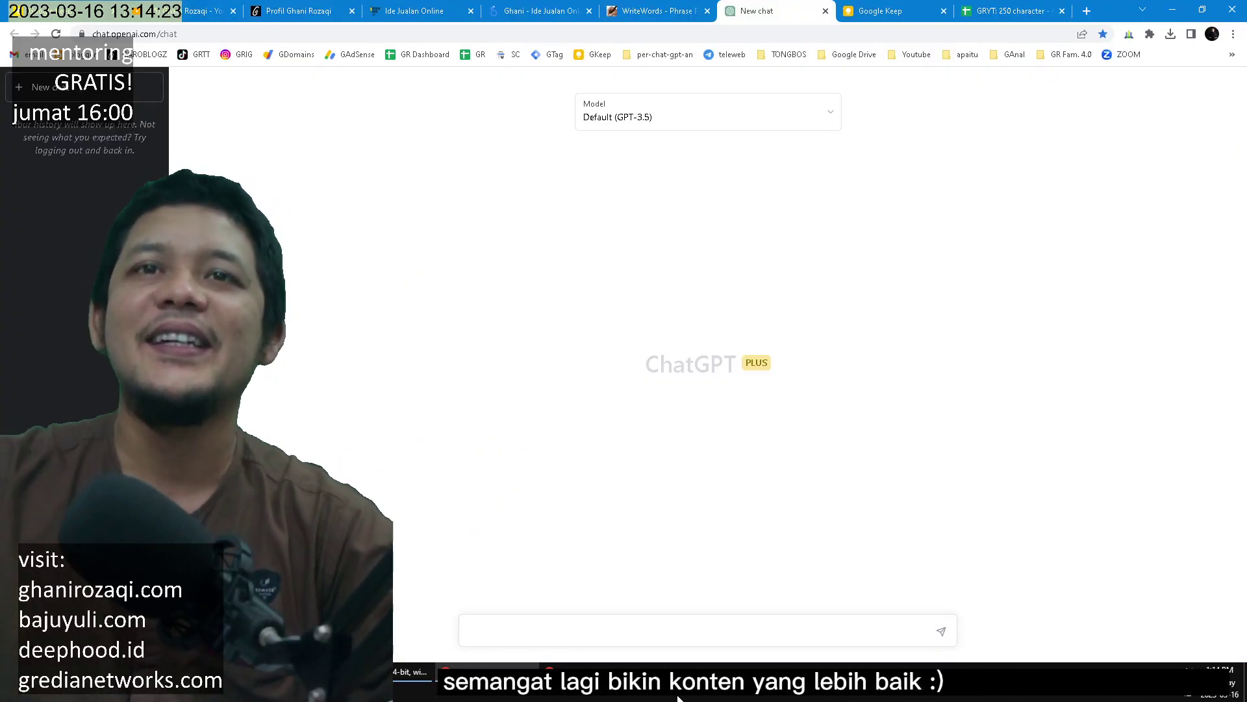
key("ctrl+v")
key("ctrl+Home")
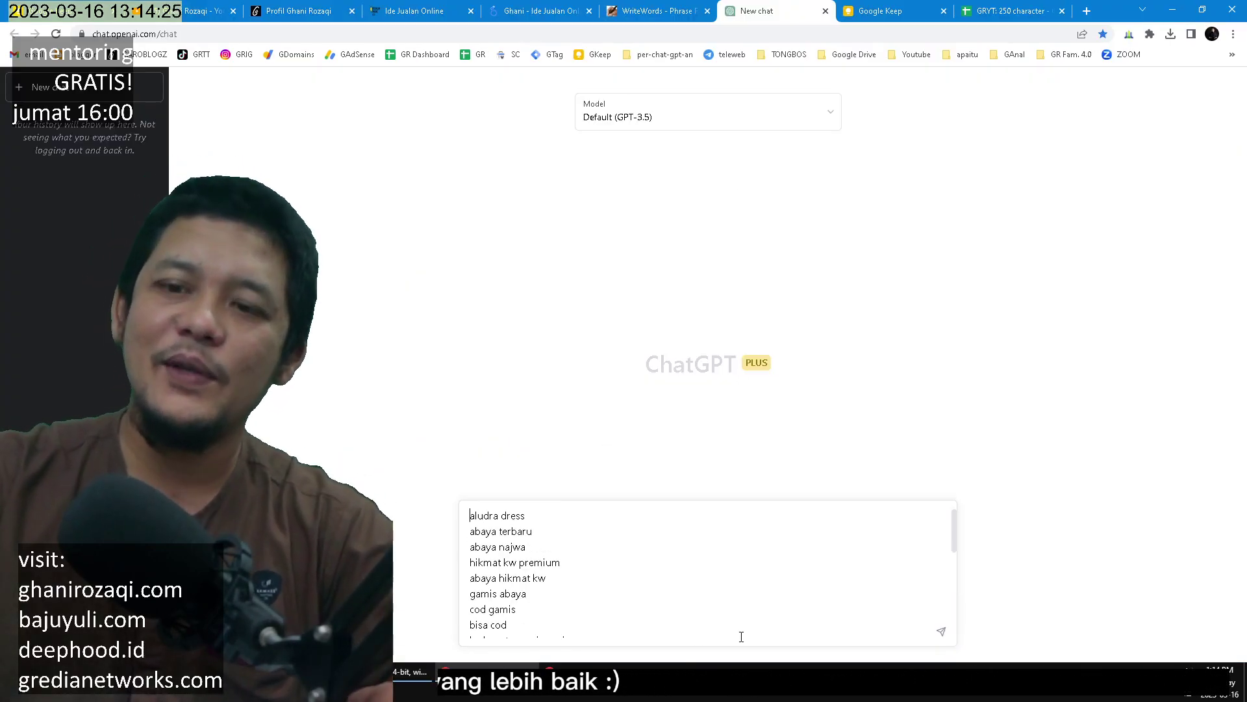
key("shift+Return")
key("shift+Return")
key("Up")
key("Up")
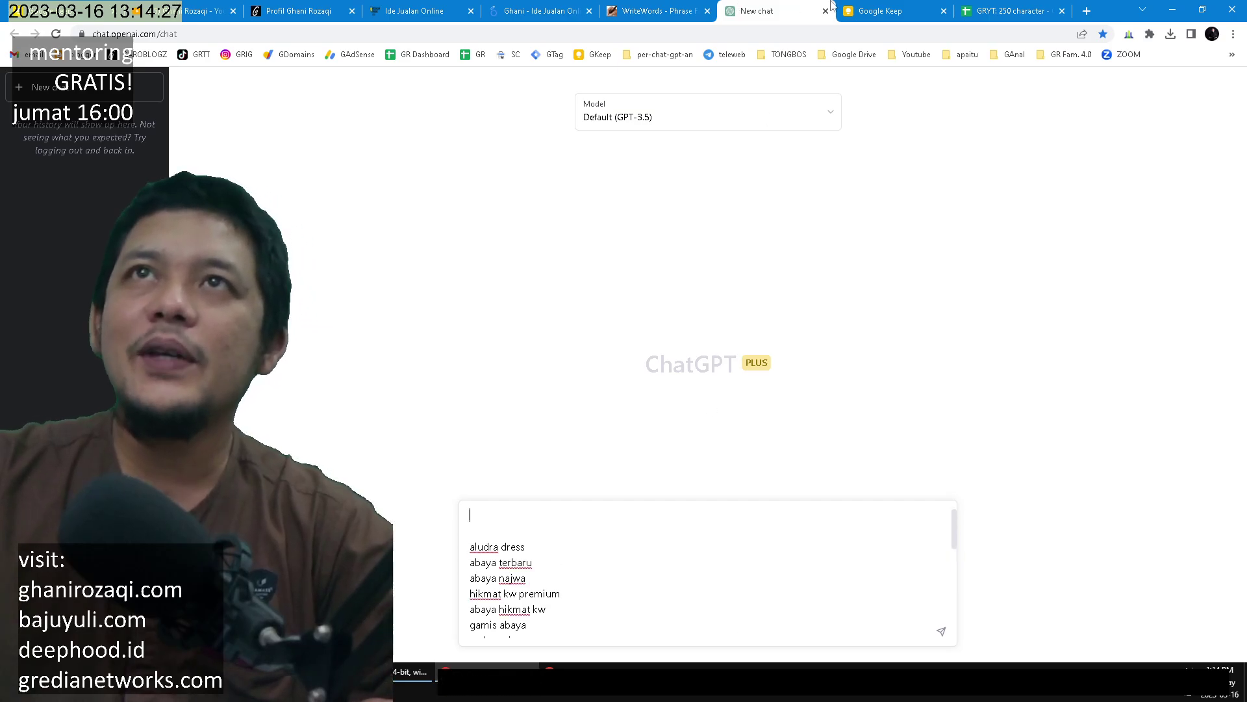
Switch to Google Keep and copy the whole prompt note that starts with "please combine all the line below into only 1 line"
left_click(862, 6)
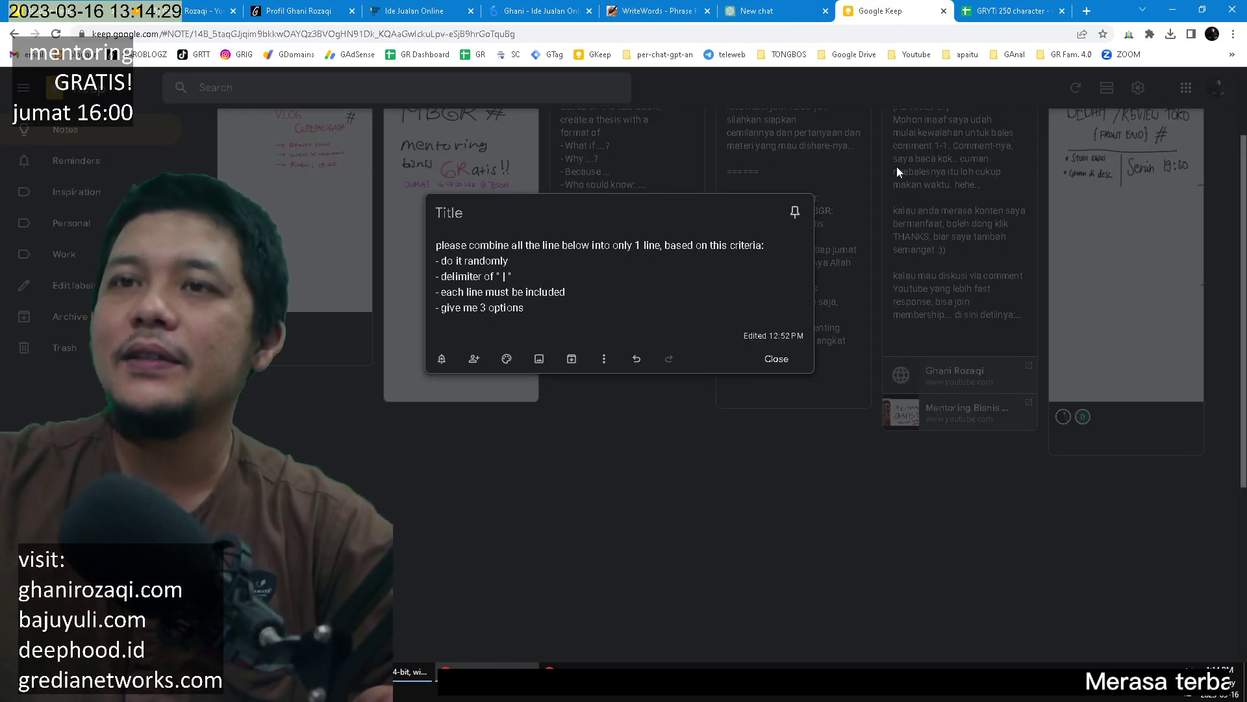
key("ctrl+plus")
key("ctrl+plus")
key("ctrl+plus")
key("ctrl+plus")
key("ctrl+plus")
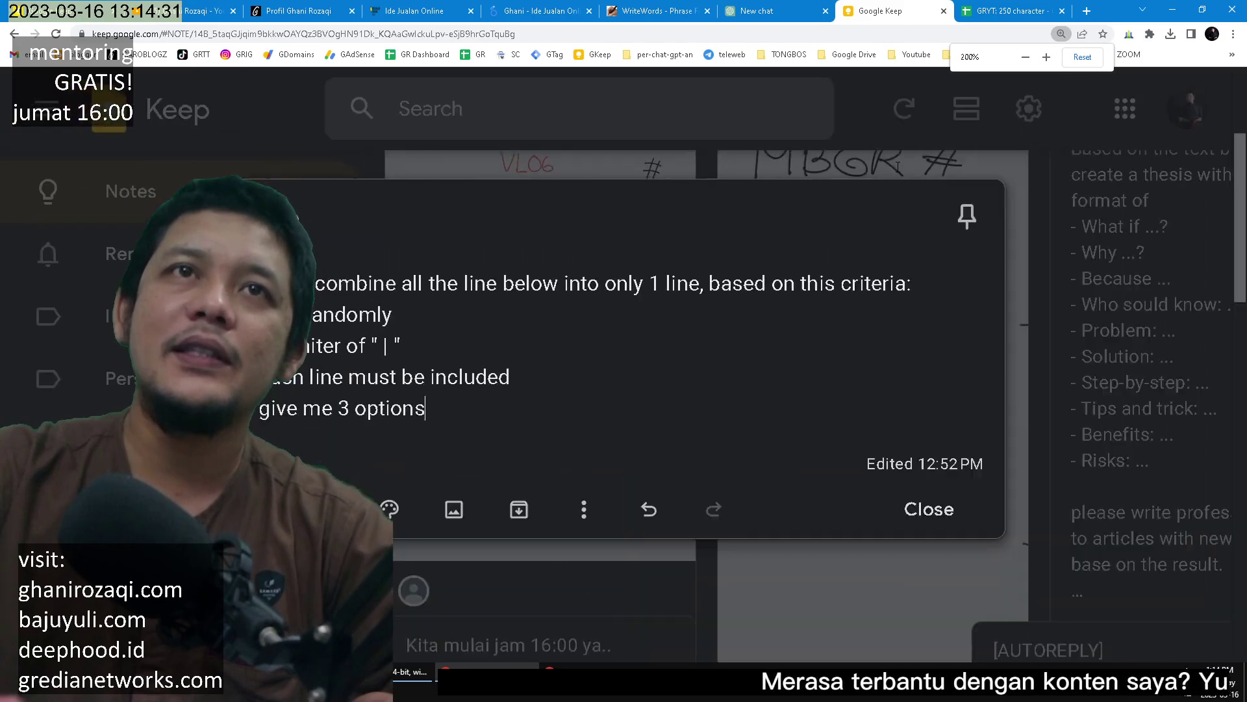
left_click(579, 357)
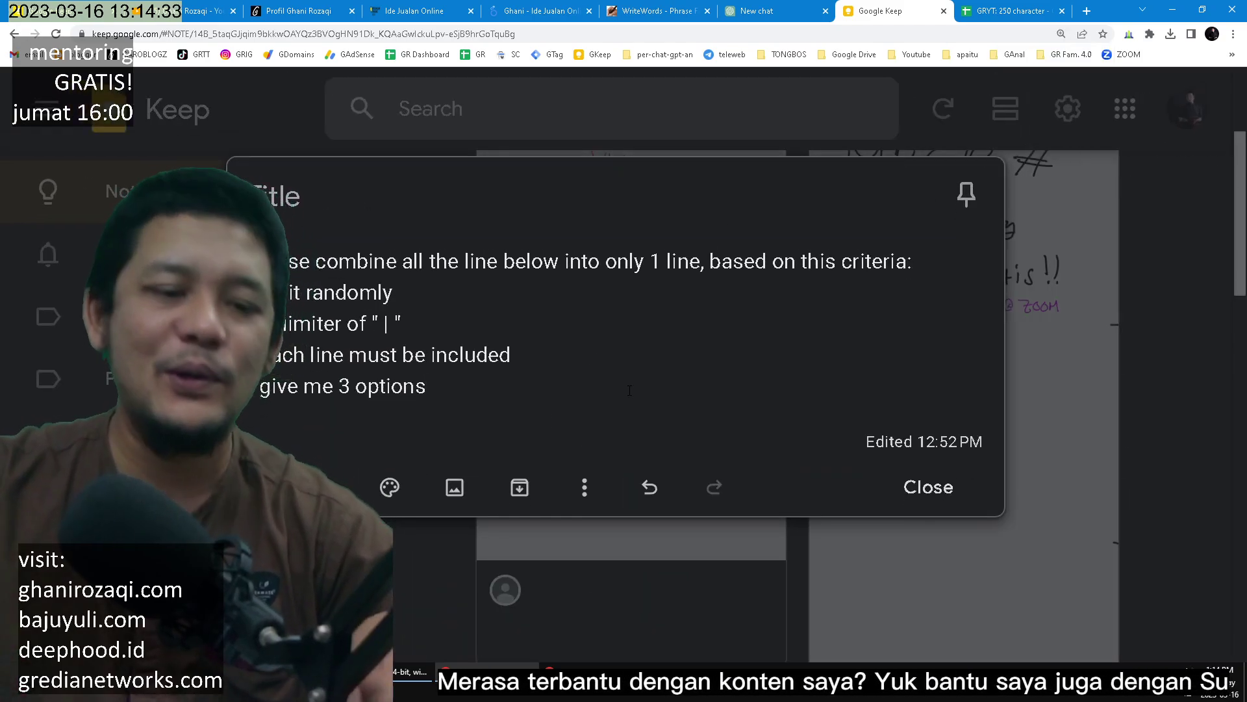
key("ctrl+a")
Return to ChatGPT, insert the prompt above the phrases, asking for 3 random one-line combinations of every line with delimiter " | ", and send it
left_click(762, 7)
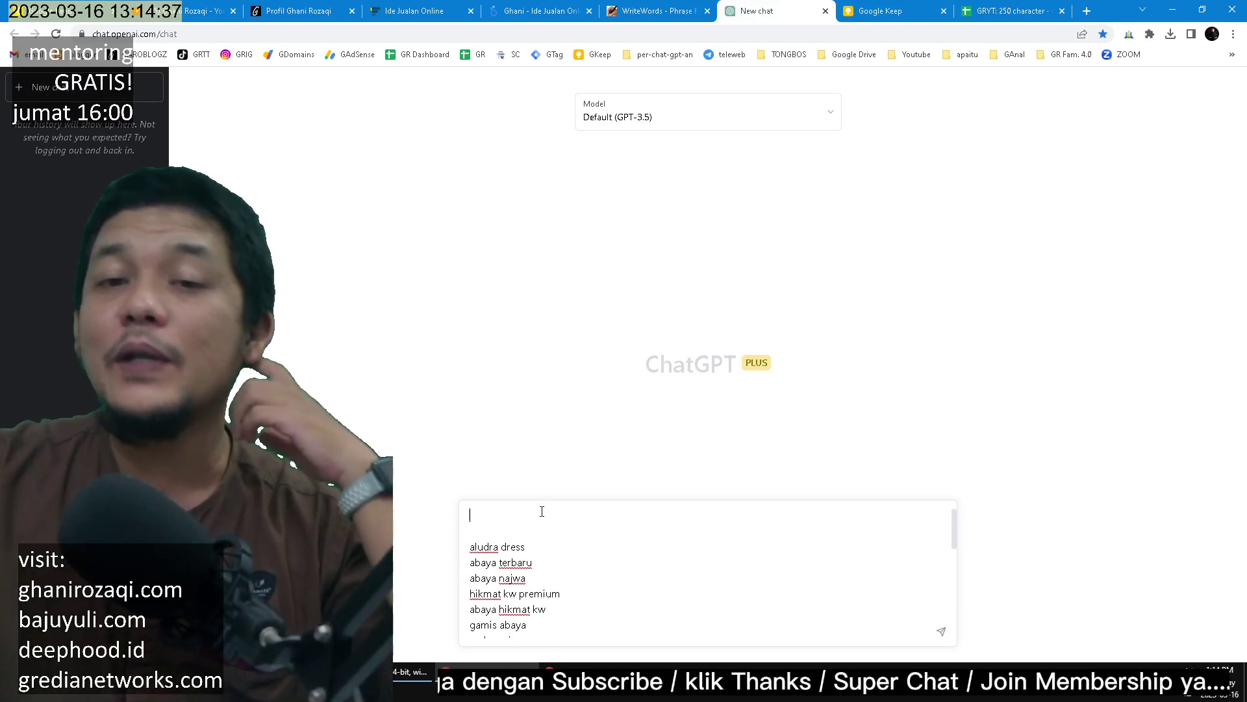
type("please combine all the line below into only 1 line, based on this criteria: - do it randomly - delimiter of \" | \" - each line must be included - give me 3 options")
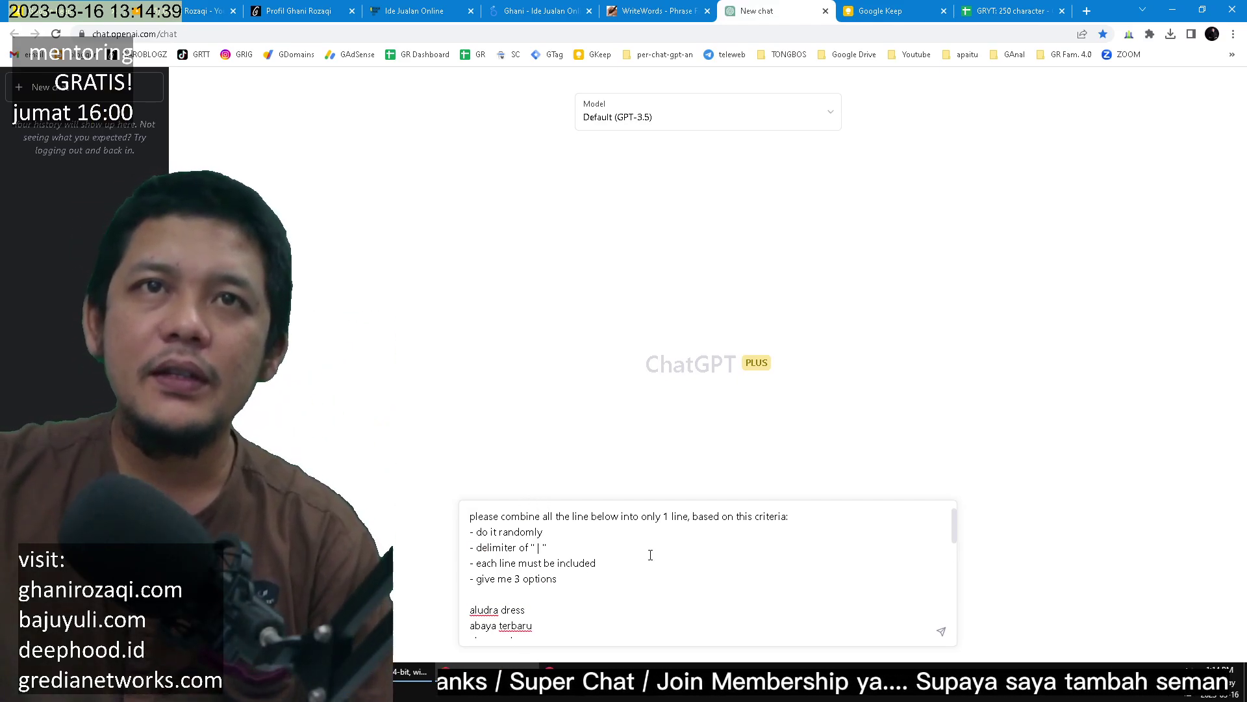
mouse_move(559, 667)
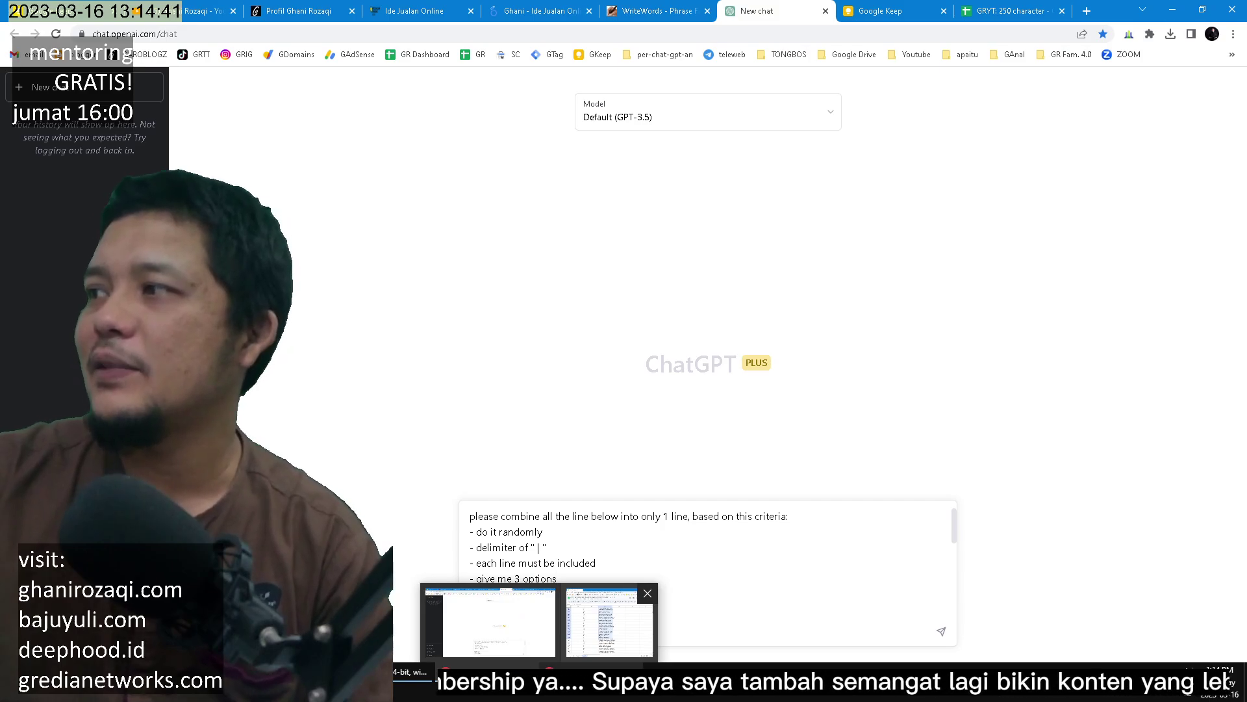
left_click(794, 528)
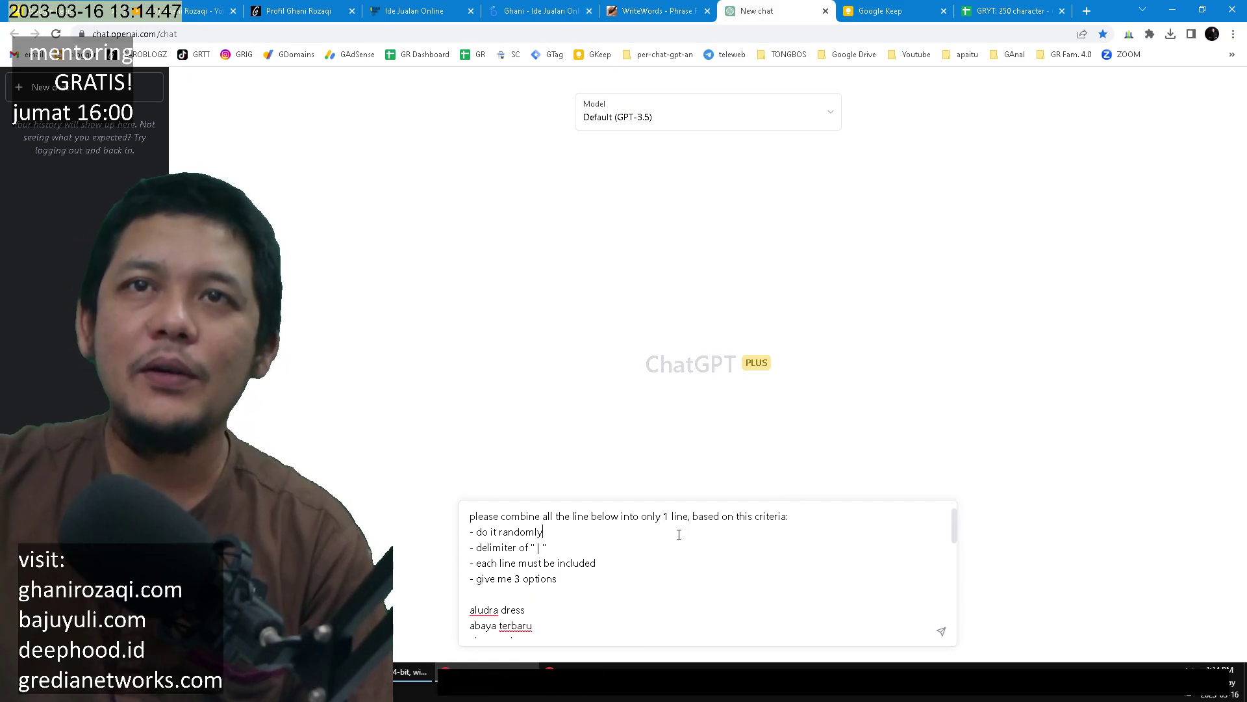
left_click(941, 634)
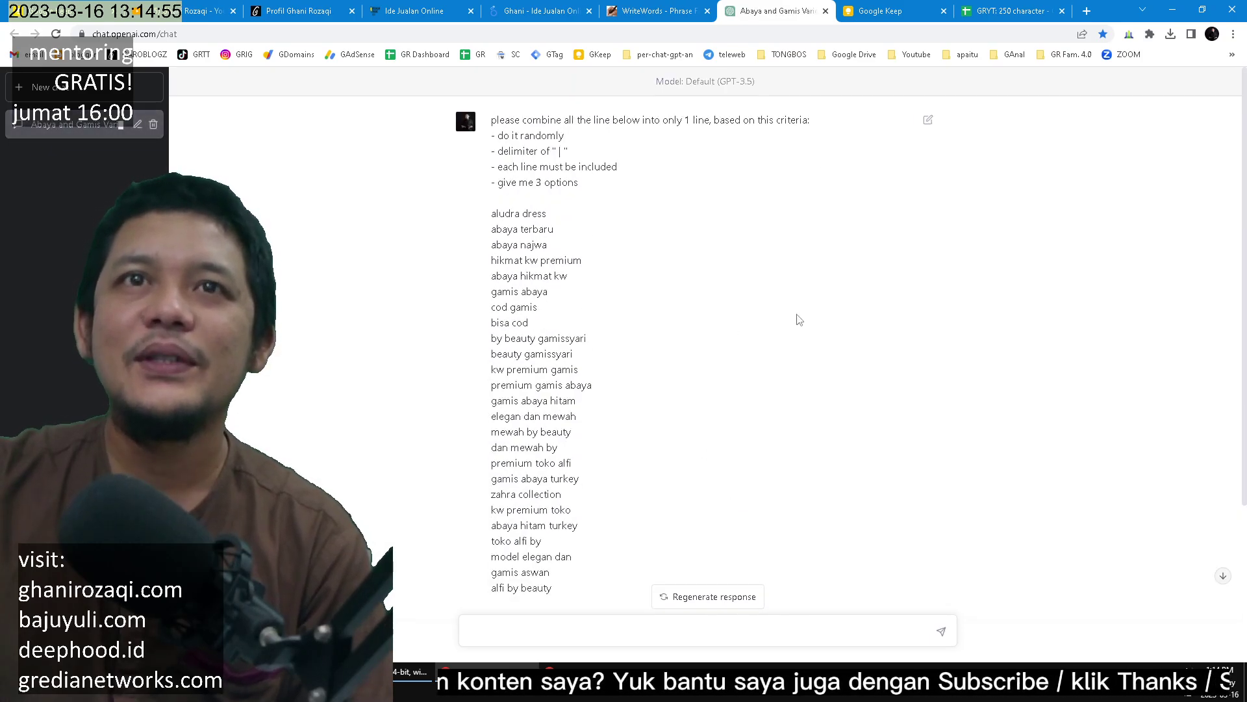
Ask ChatGPT to "give me another 3 option" and compare the new combinations with the first response
left_click(569, 635)
type("give")
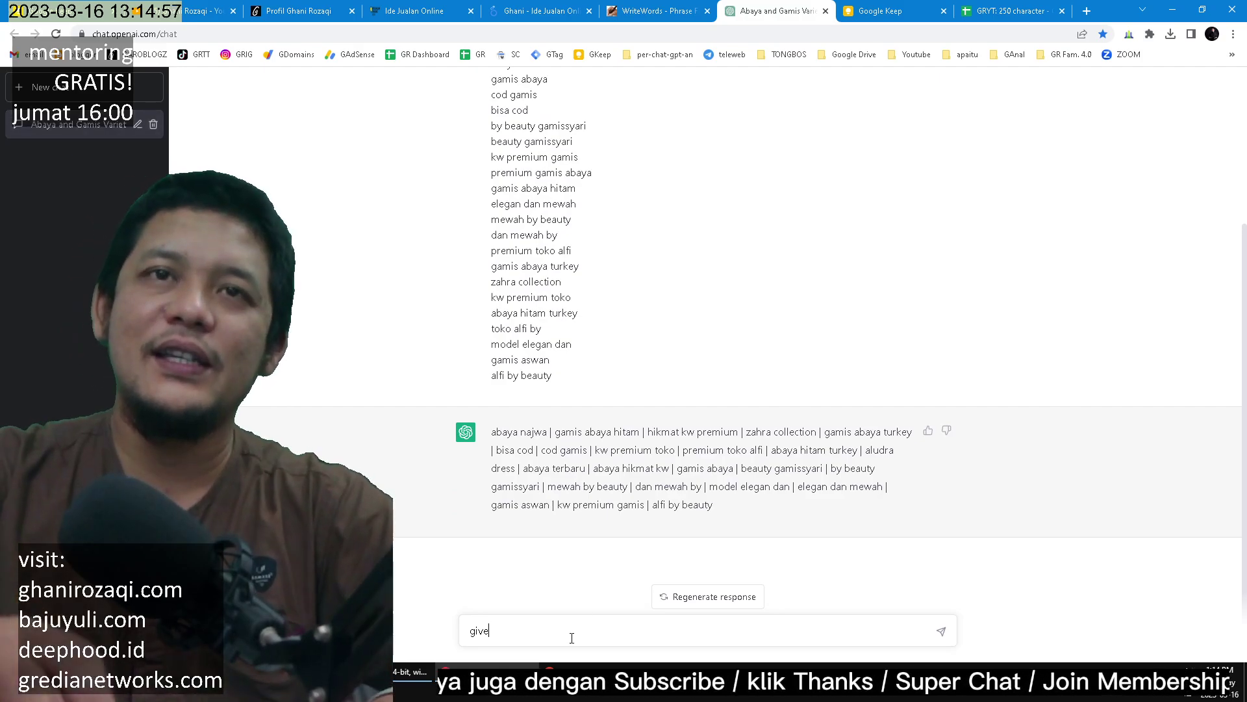
type(" me another 3")
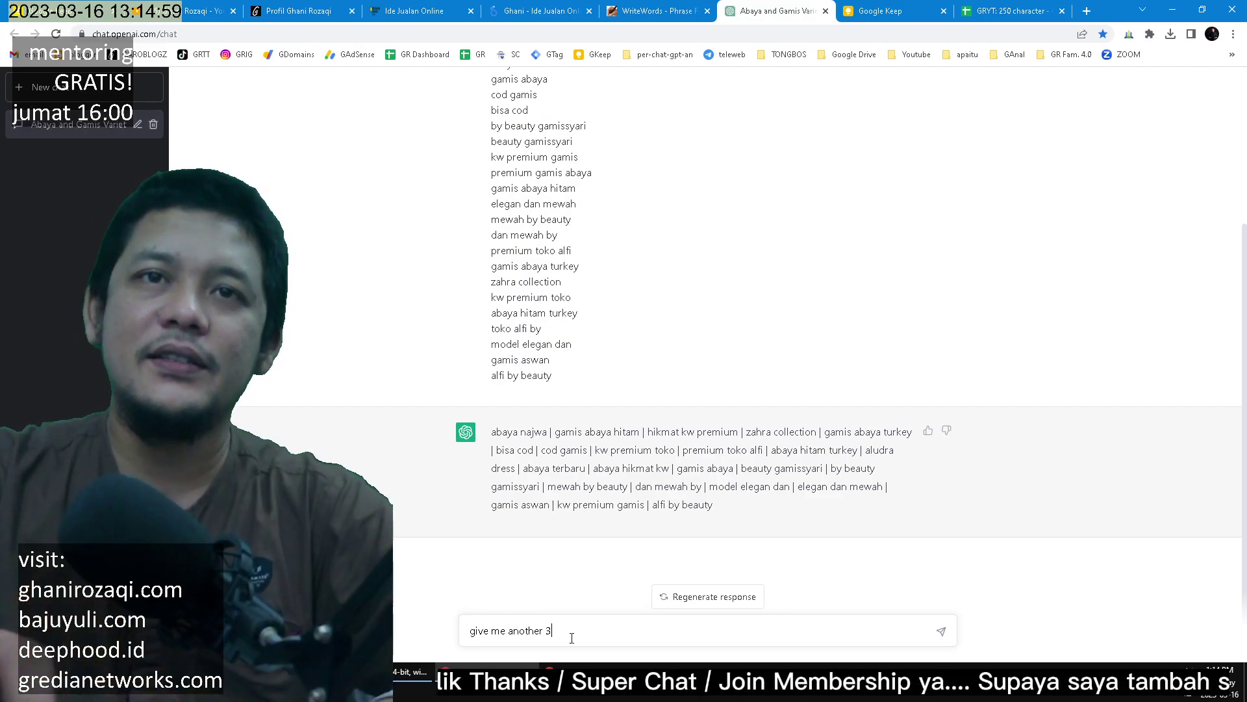
type(" option")
key("Return")
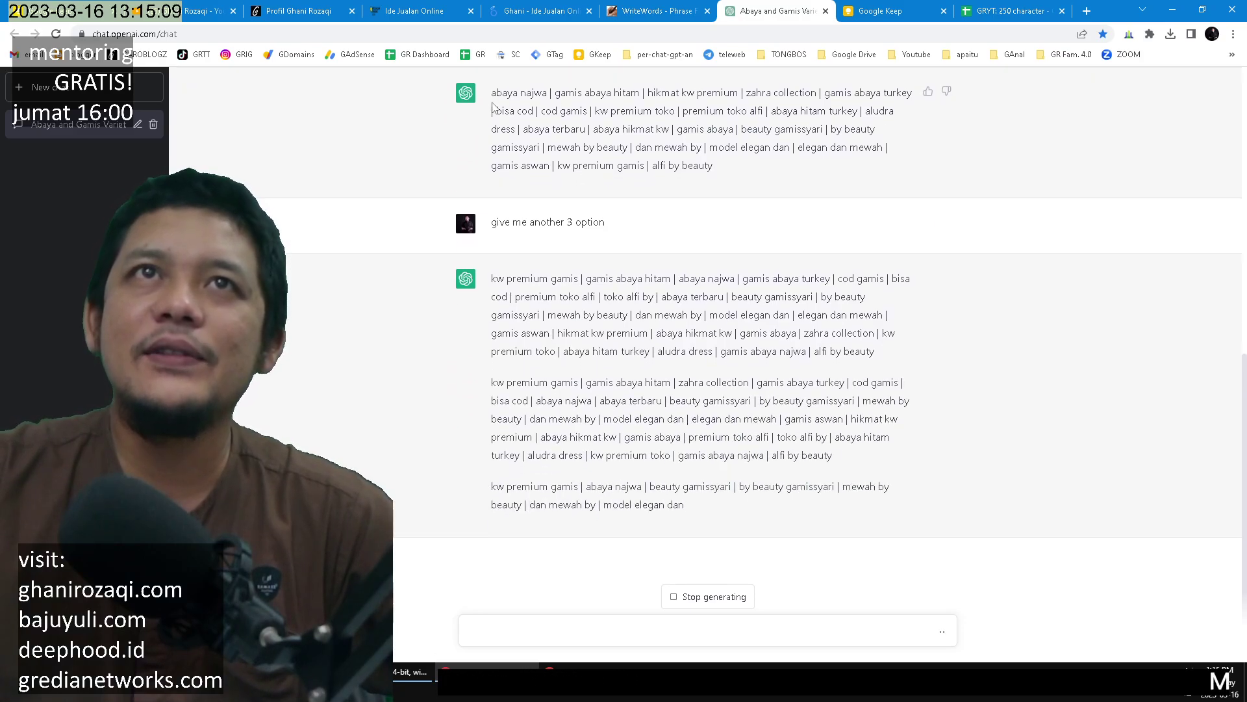
left_click_drag(492, 107, 694, 166)
scroll(816, 323, "up", 5)
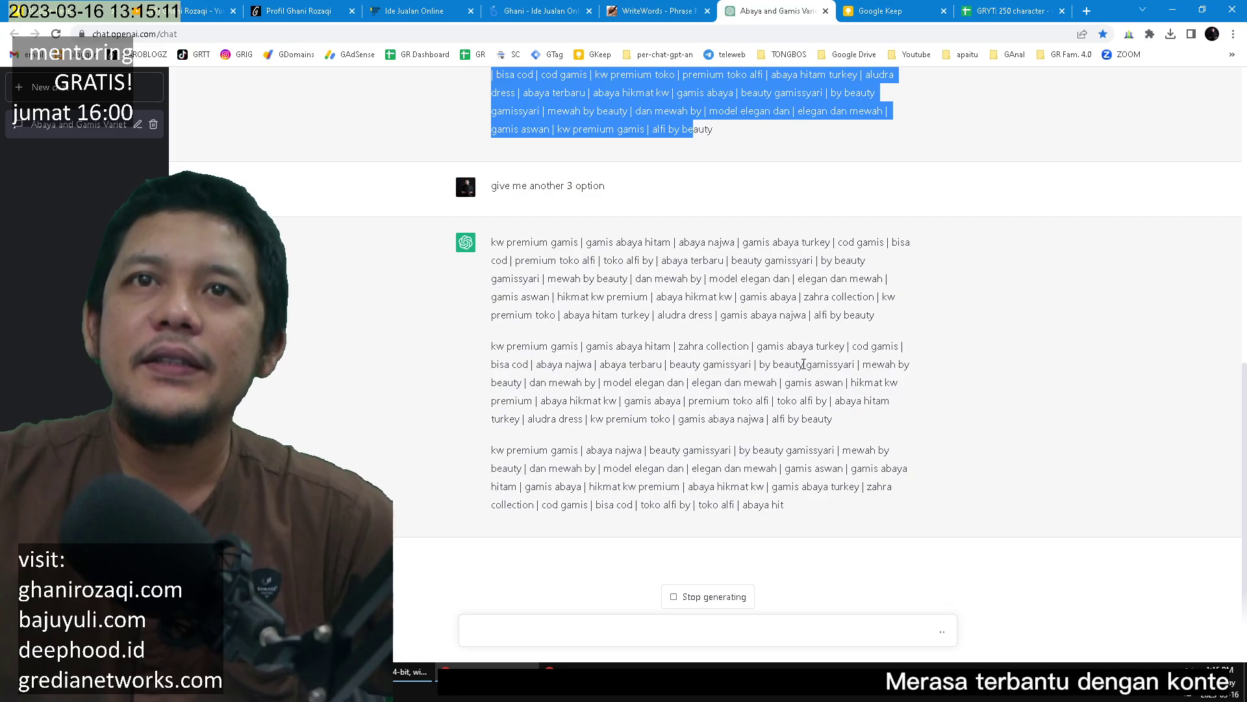
Edit the original prompt to add the lines XXX, YYY and ZZZ above "aludra dress", and resubmit it
scroll(838, 254, "up", 10)
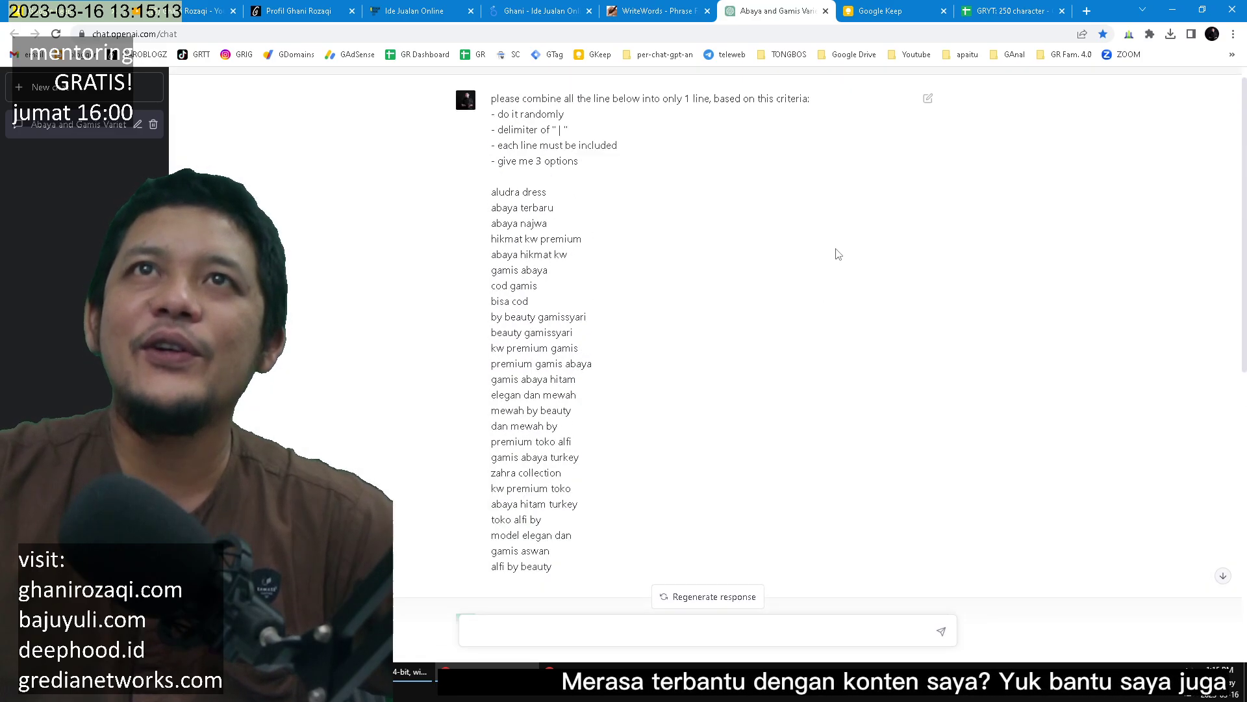
scroll(837, 254, "up", 1)
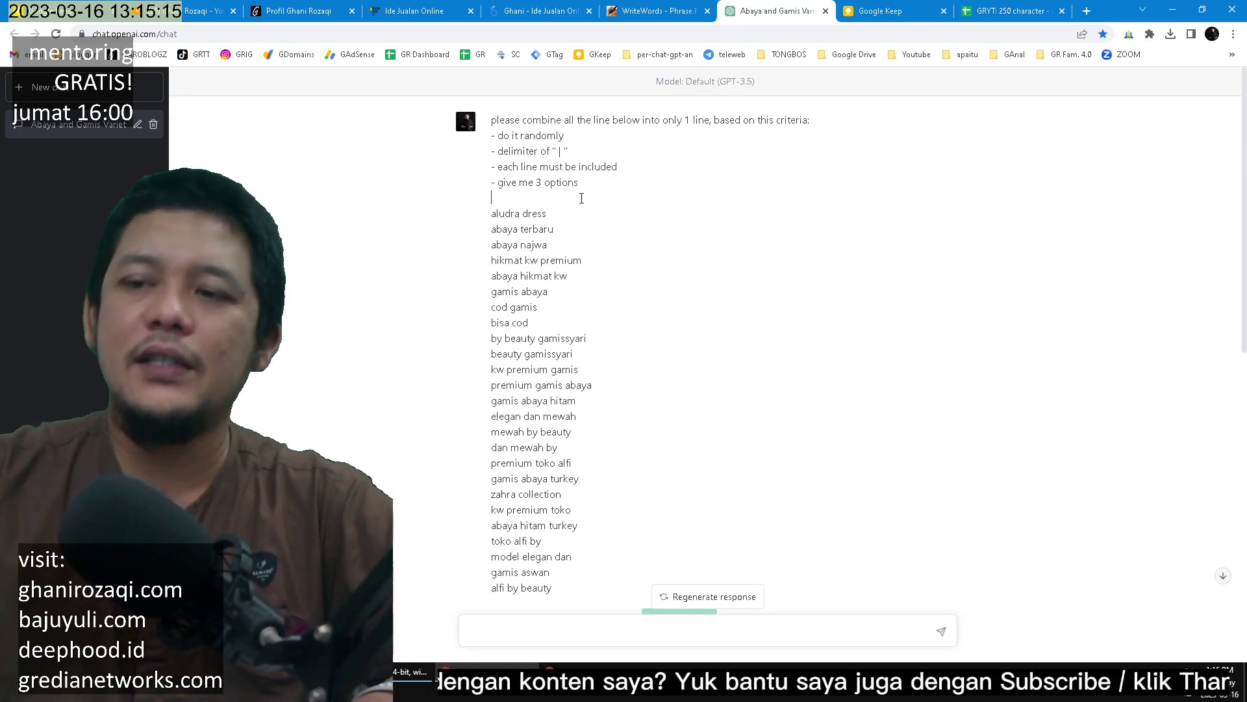
key("Return")
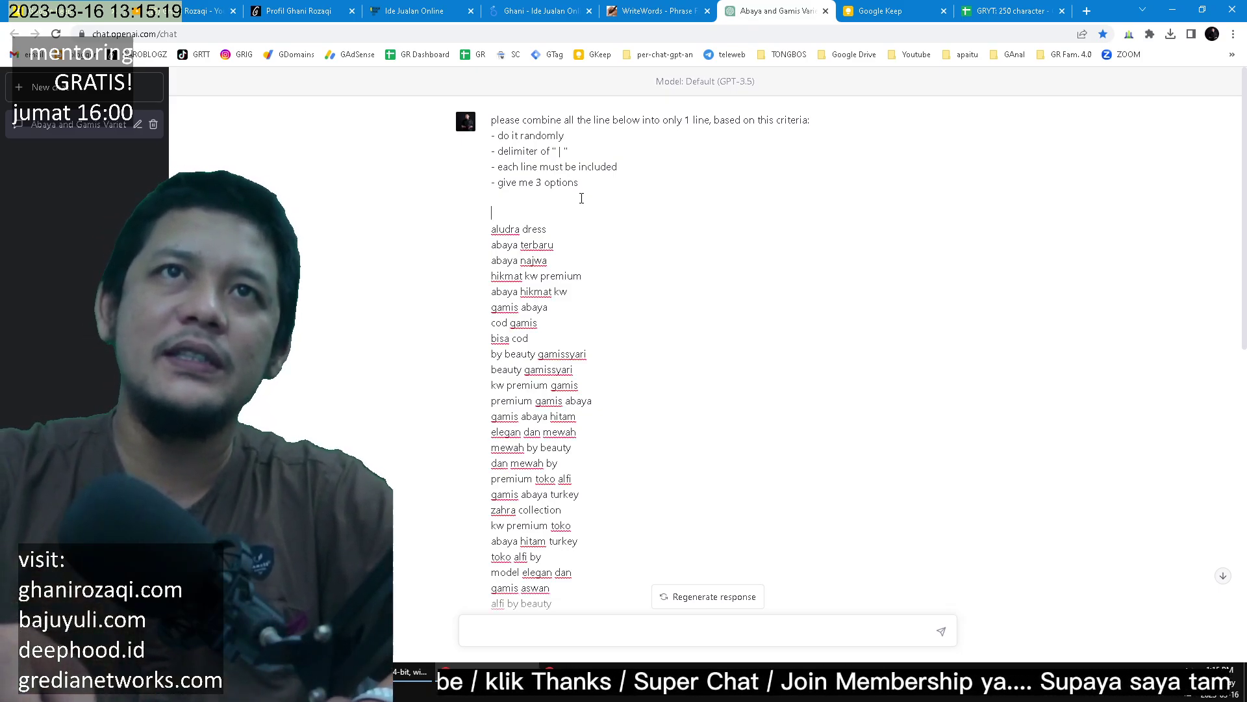
type("xxxx")
key("BackSpace")
key("Return")
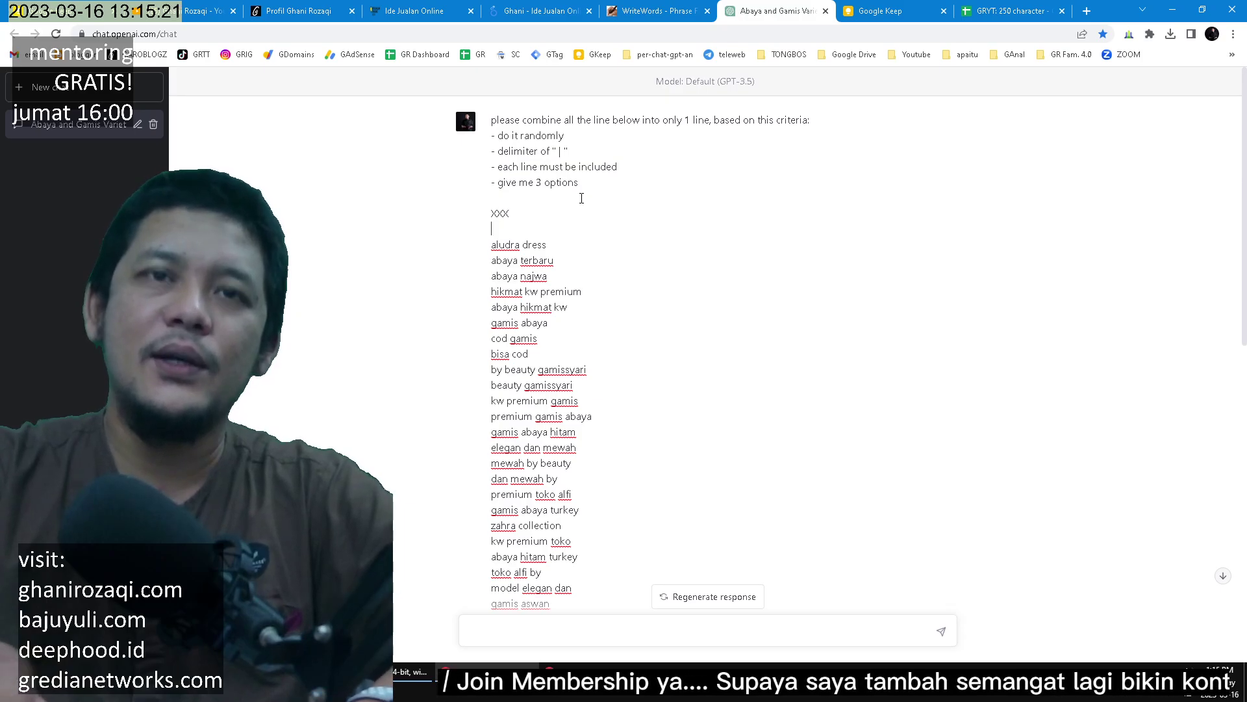
type("YYY")
key("Return")
type("ZZZ")
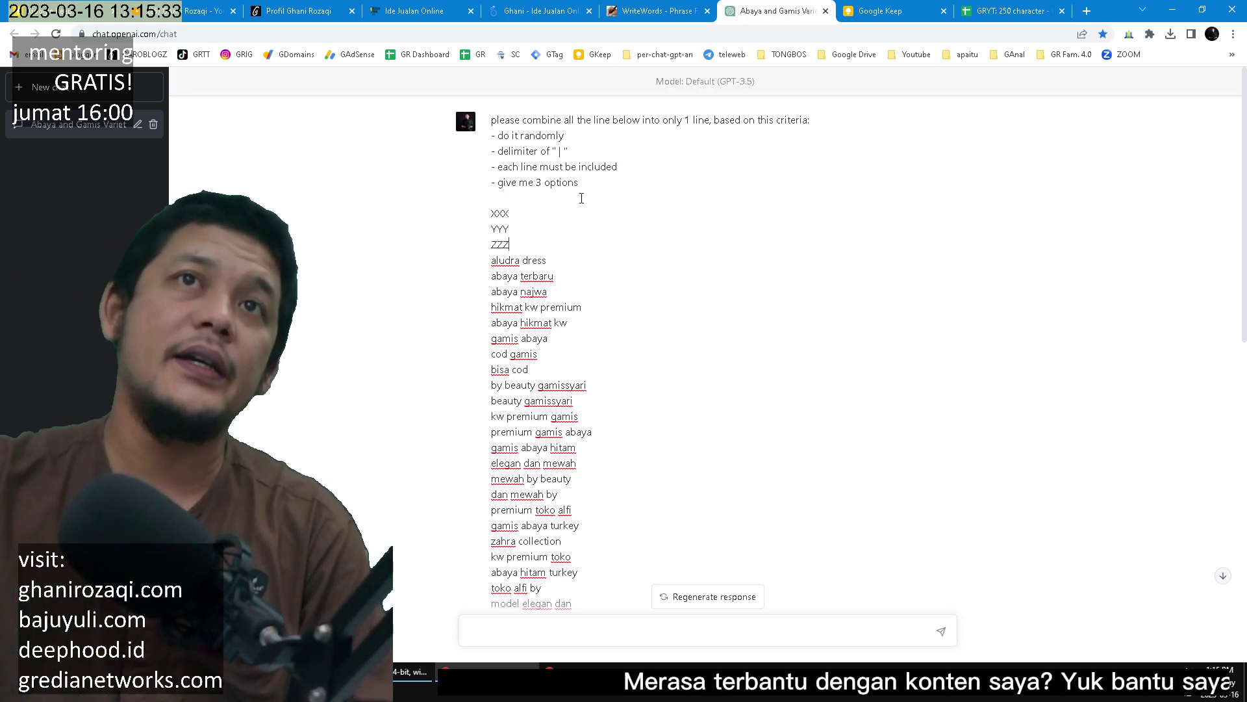
scroll(636, 309, "down", 1)
scroll(636, 310, "down", 4)
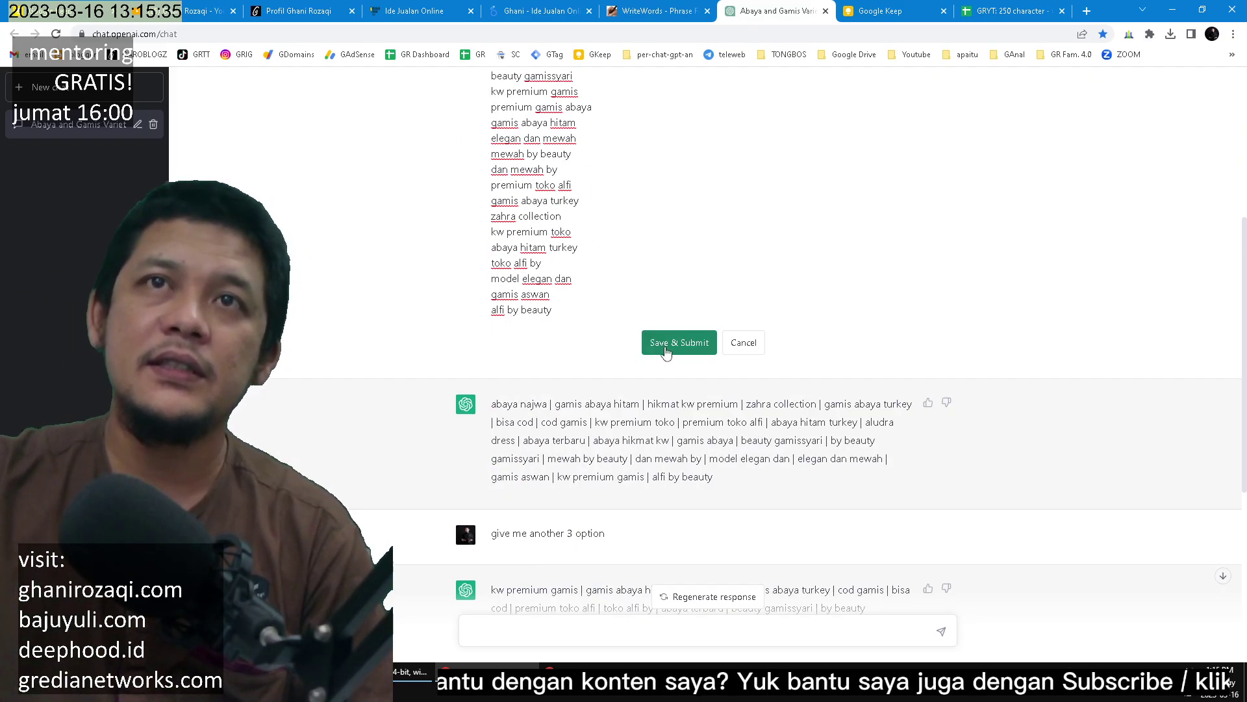
scroll(666, 352, "up", 4)
scroll(582, 243, "down", 3)
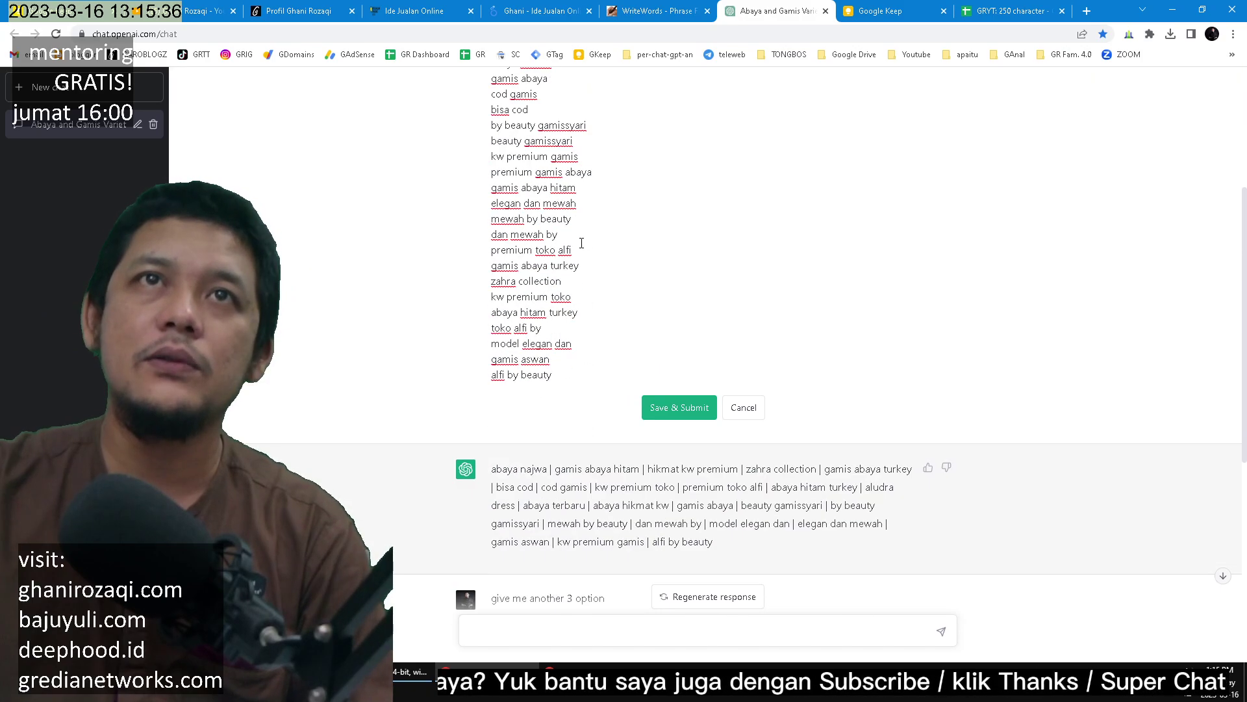
left_click(663, 397)
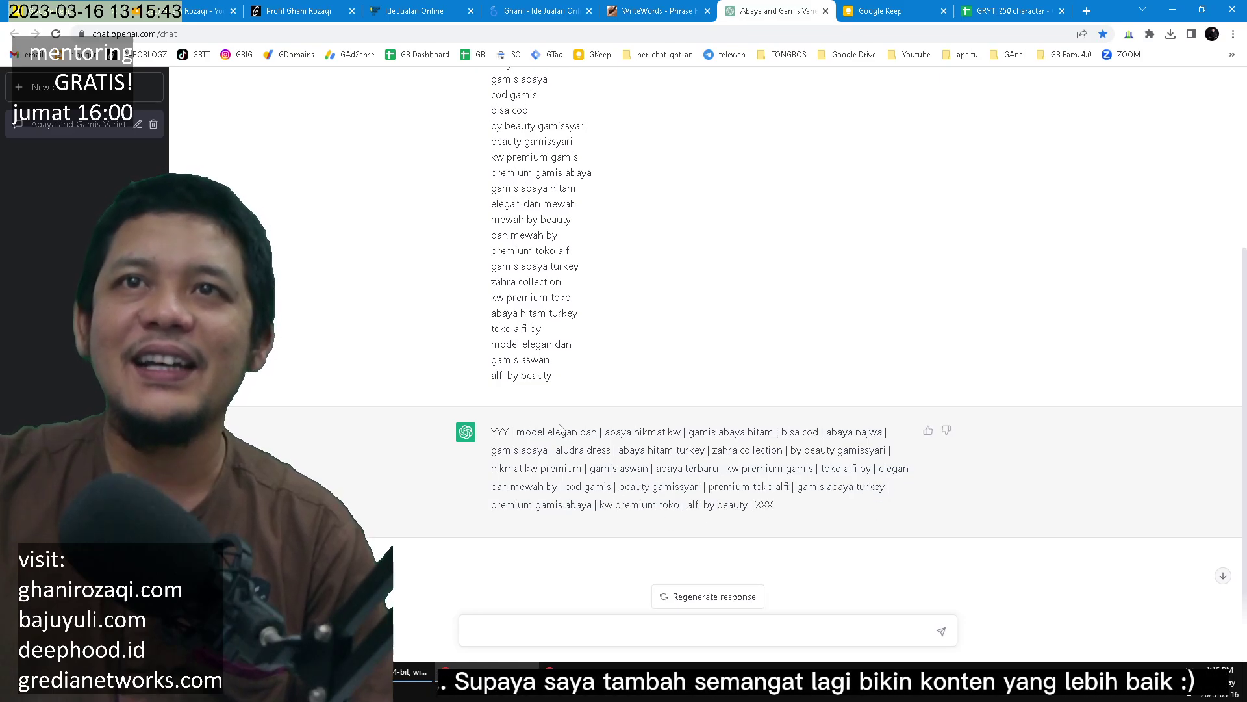
Enlarge the page to 150% and copy the whole new response, from "YYY" to "XXX"
scroll(559, 429, "up", 4)
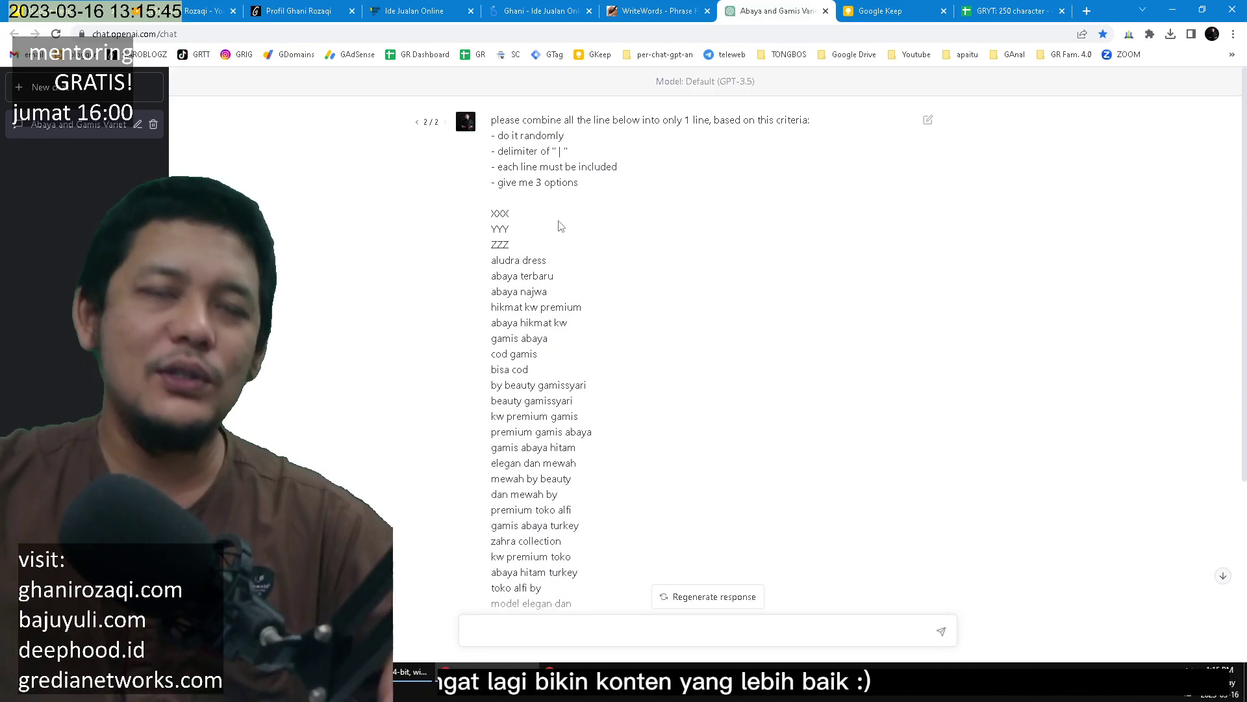
key("ctrl+plus")
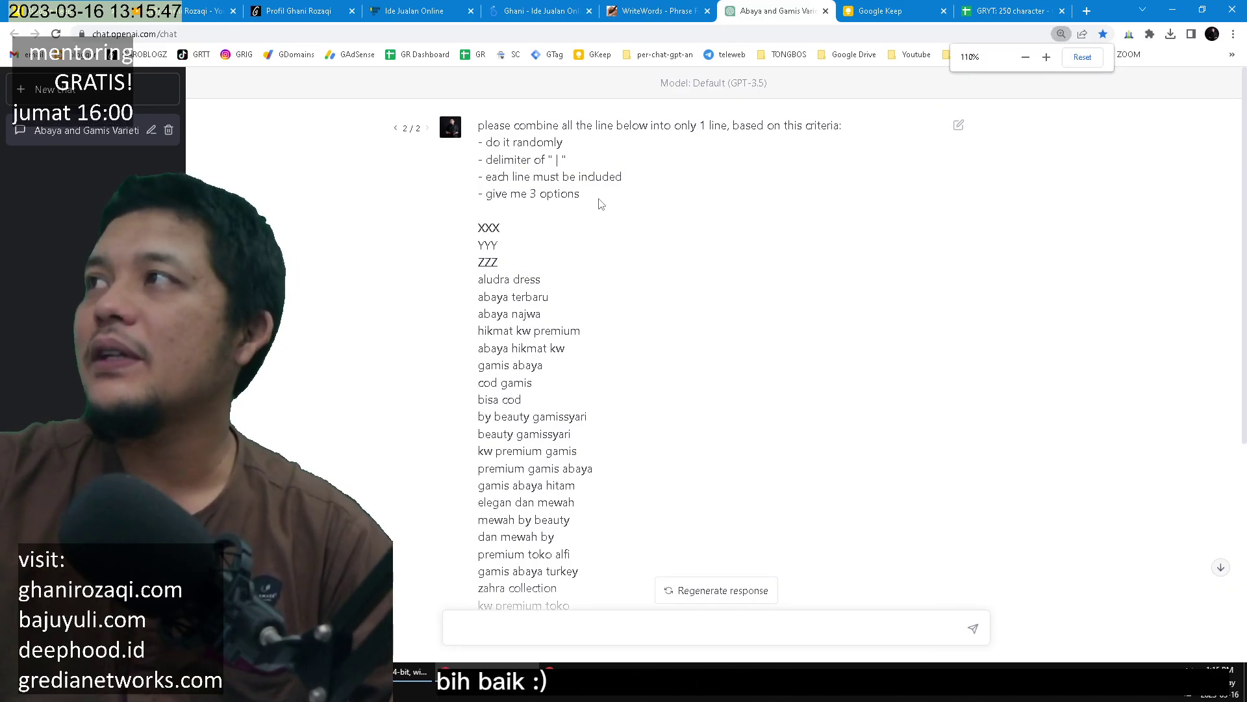
key("ctrl+plus")
key("ctrl+plus")
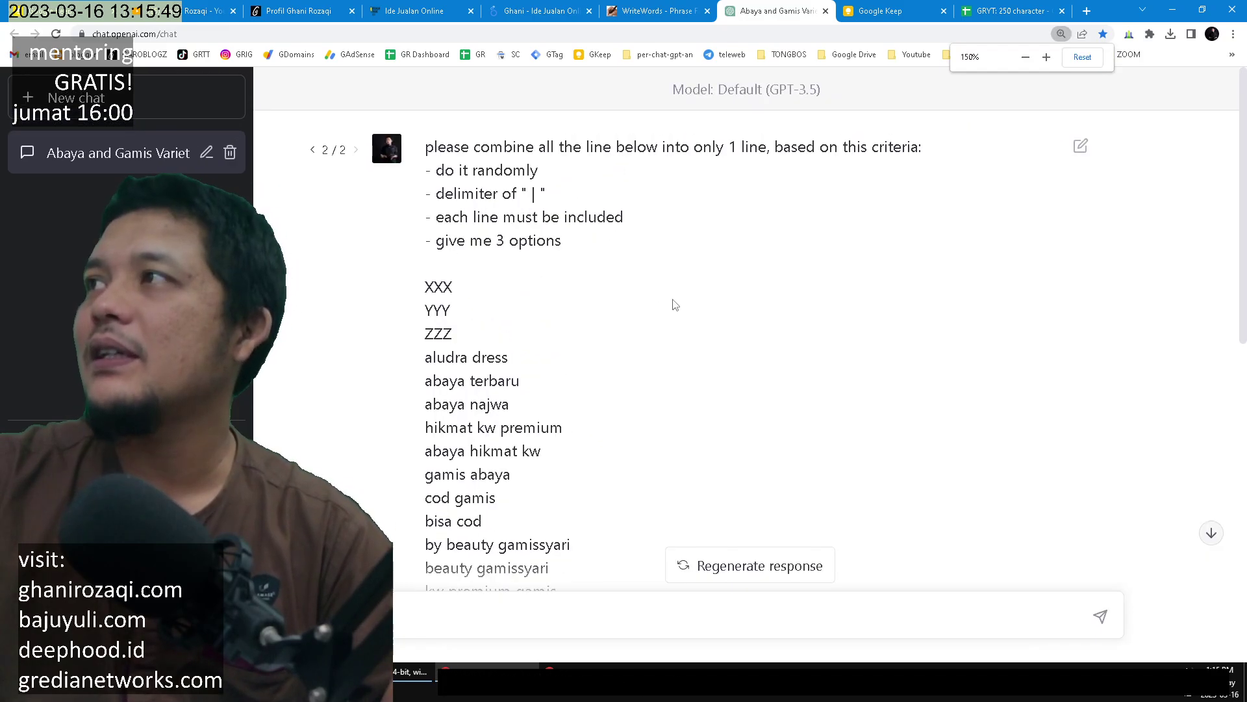
scroll(676, 304, "down", 10)
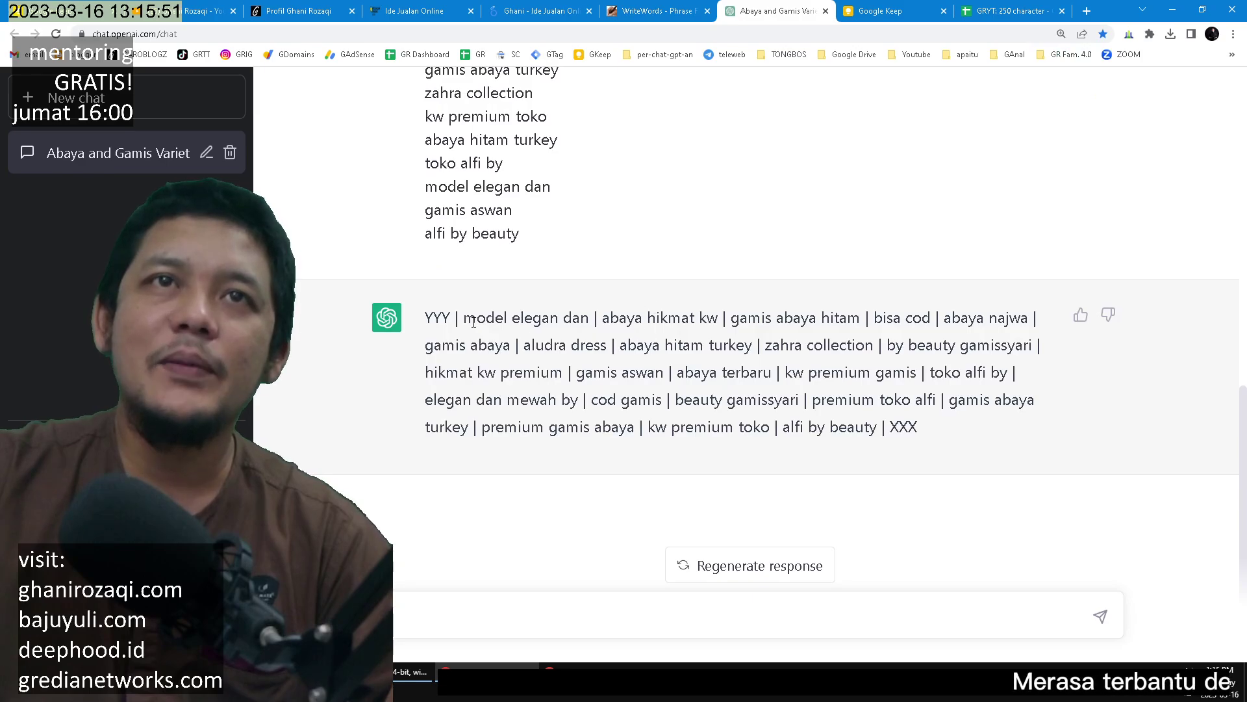
left_click_drag(424, 319, 998, 458)
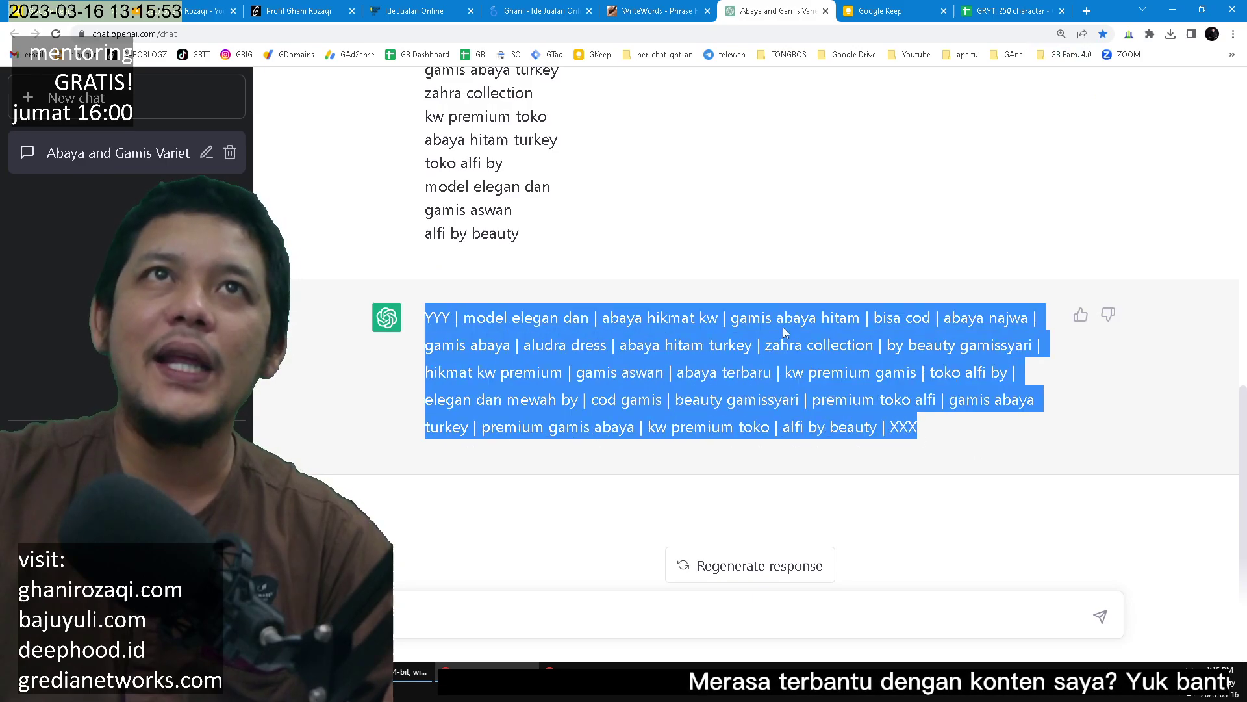
Switch to the Google Sheets window and paste the combined title as text into cell H2 of Sheet2
key("alt+Tab")
key("alt+Tab")
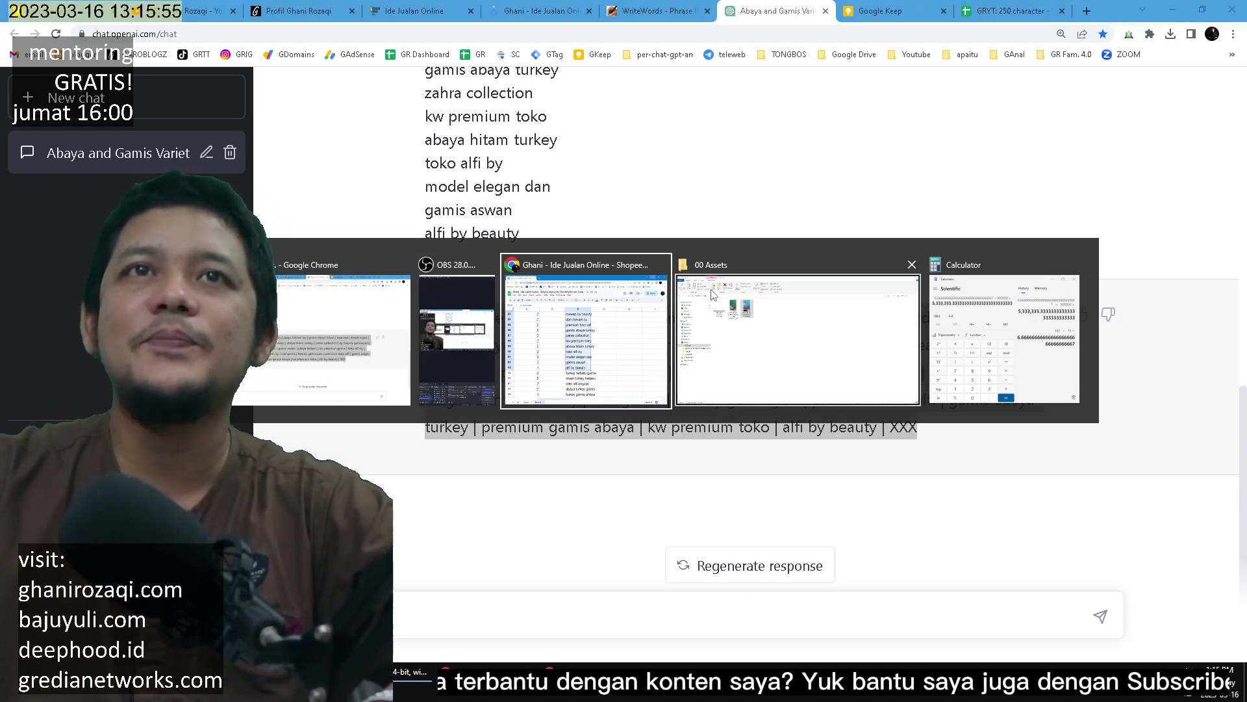
scroll(893, 356, "down", 4)
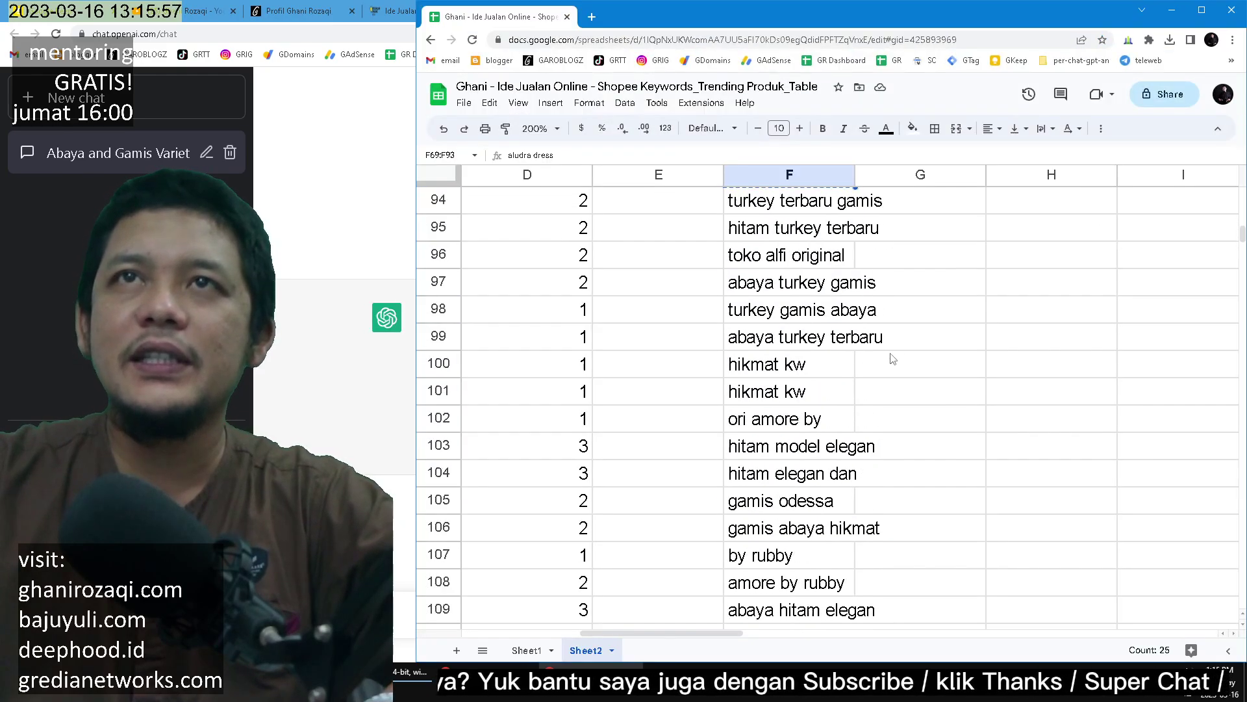
scroll(950, 351, "up", 7)
scroll(968, 325, "up", 5)
left_click(992, 278)
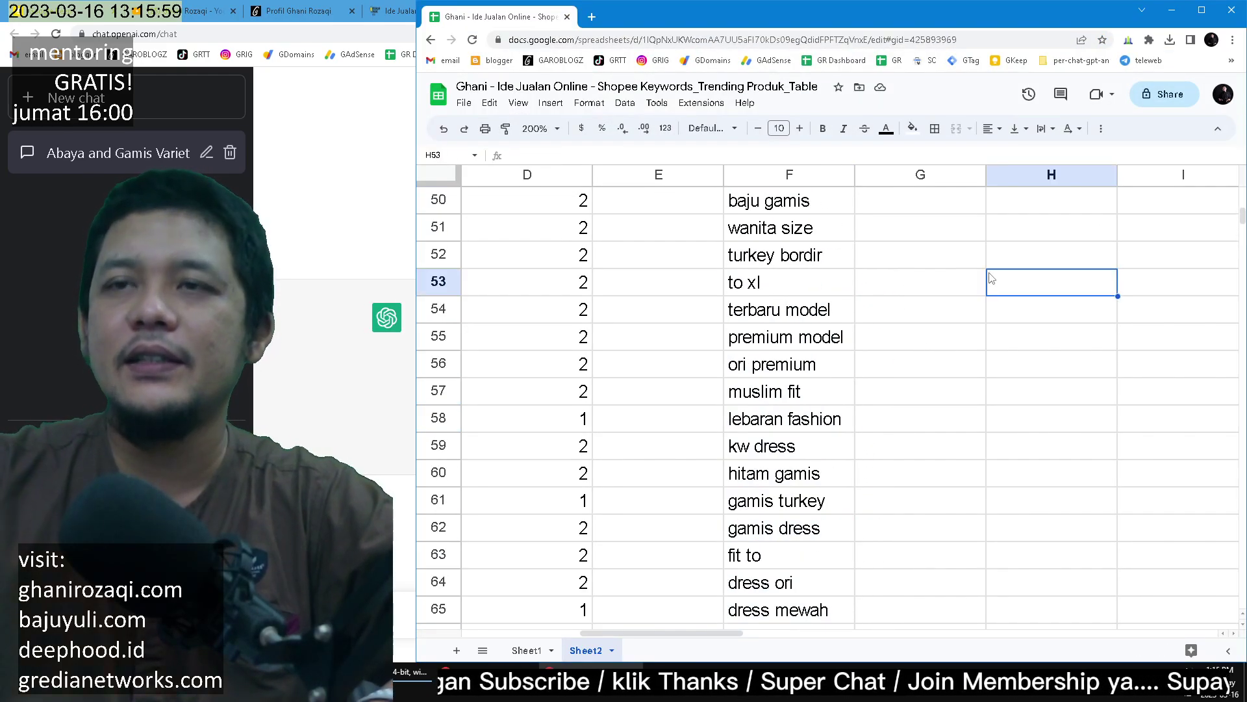
key("ctrl+Up")
scroll(845, 260, "right", 2)
left_click(817, 246)
type("YYY | model elegan dan | abaya hikmat kw | gamis abaya hitam | bisa cod | abaya najwa | gamis abaya | aludra dress | abaya hitam turkey | zahra collection | by beauty gamissyari | hikmat kw premium | gamis aswan | abaya terbaru | kw premium gamis | toko alfi | by elegan dan mewah | by cod gamis | beauty gamissyari | premium toko alfi | gamis abaya turkey | premium gamis abaya | kw premium toko | by beauty | XXX")
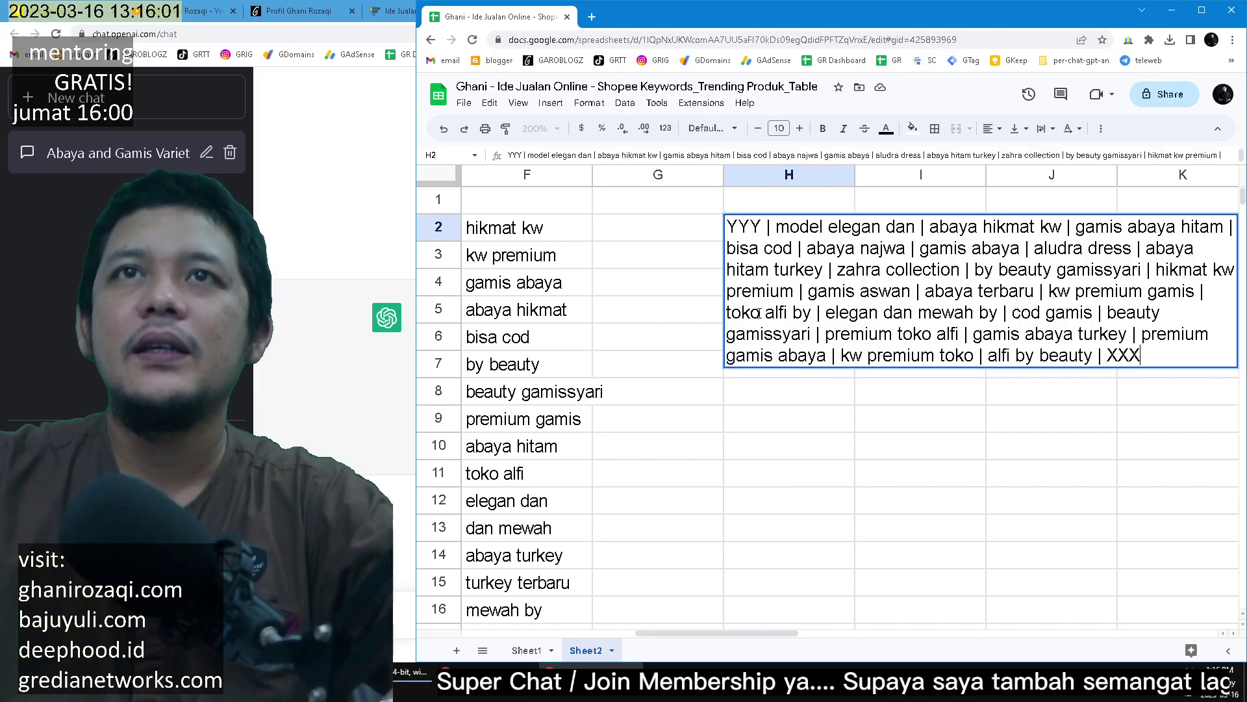
left_click(755, 446)
Count the characters of the combined title in cell H3 with the formula =LEN(H2)
left_click(782, 258)
type("=len(")
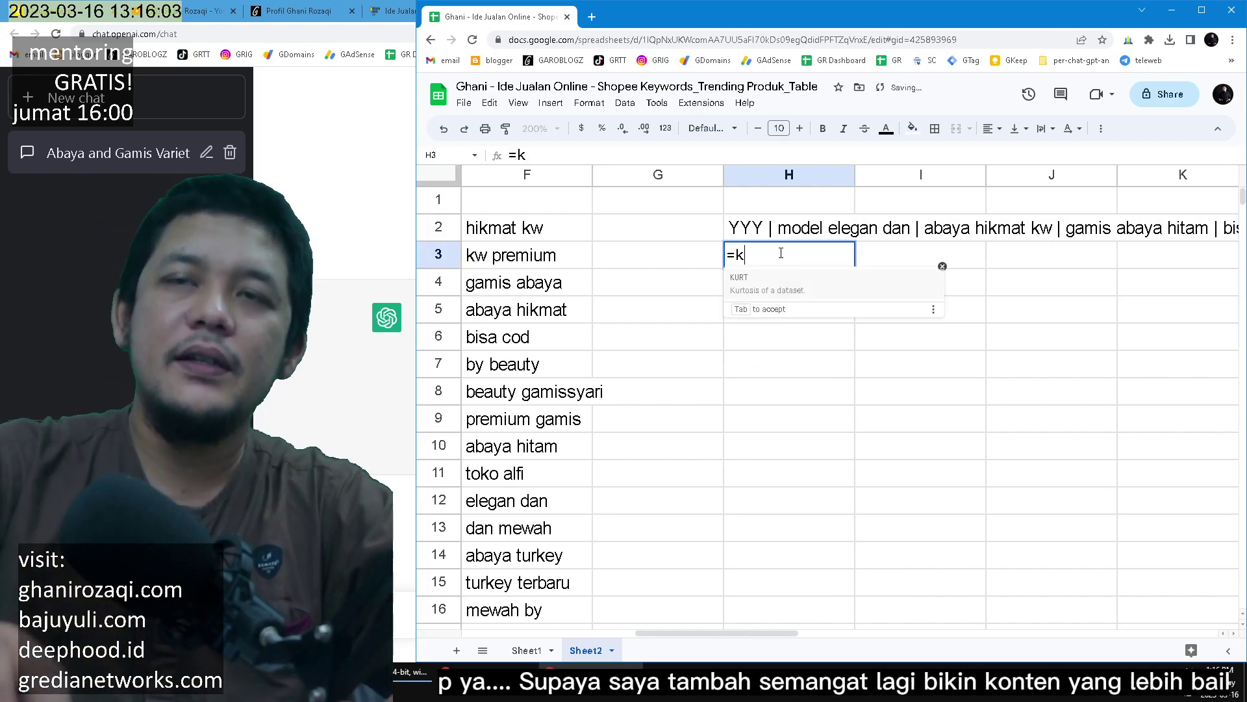
key("Up")
key("Return")
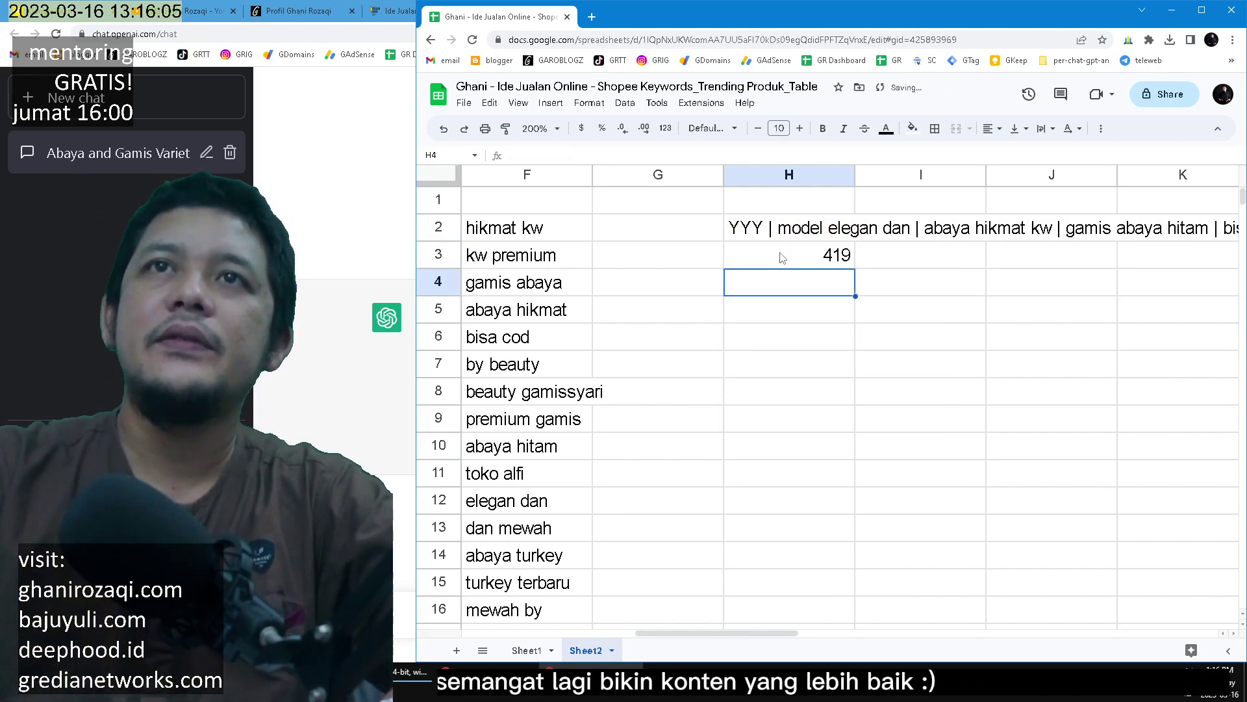
left_click(782, 258)
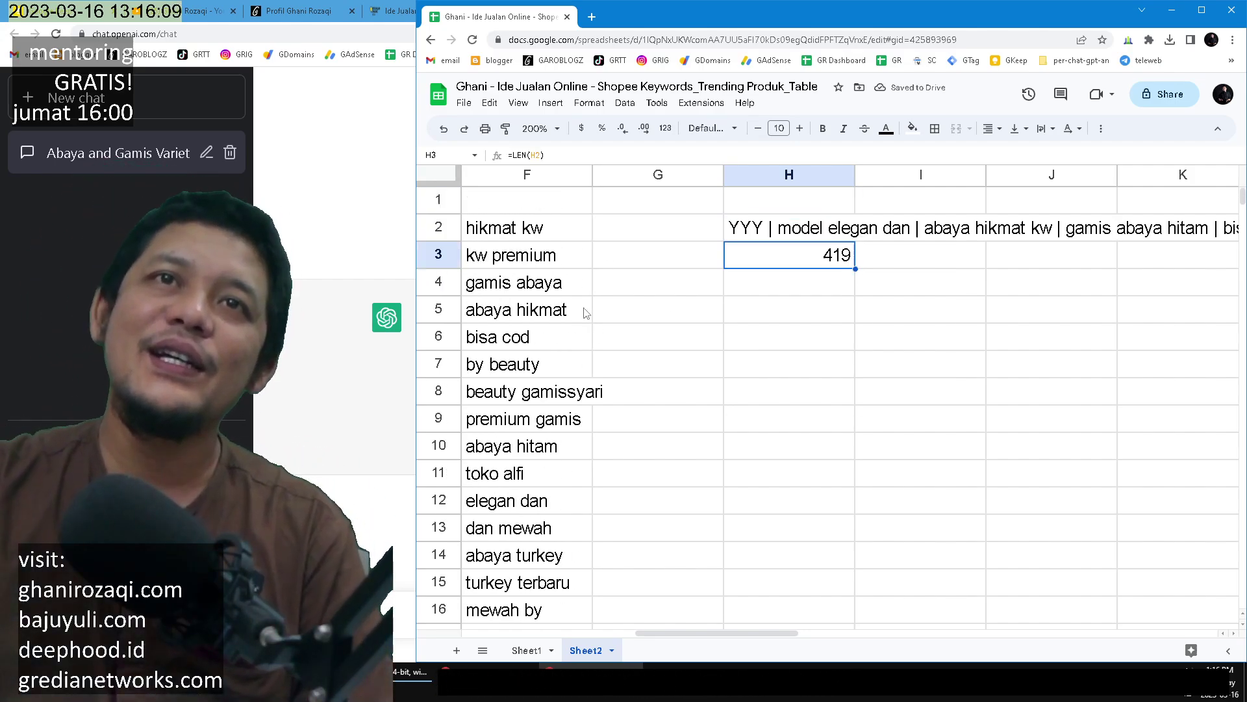
Return to ChatGPT and highlight the prompt's phrase list from "aludra dress" to "alfi by beauty" to review it
key("alt+Tab")
scroll(730, 230, "up", 7)
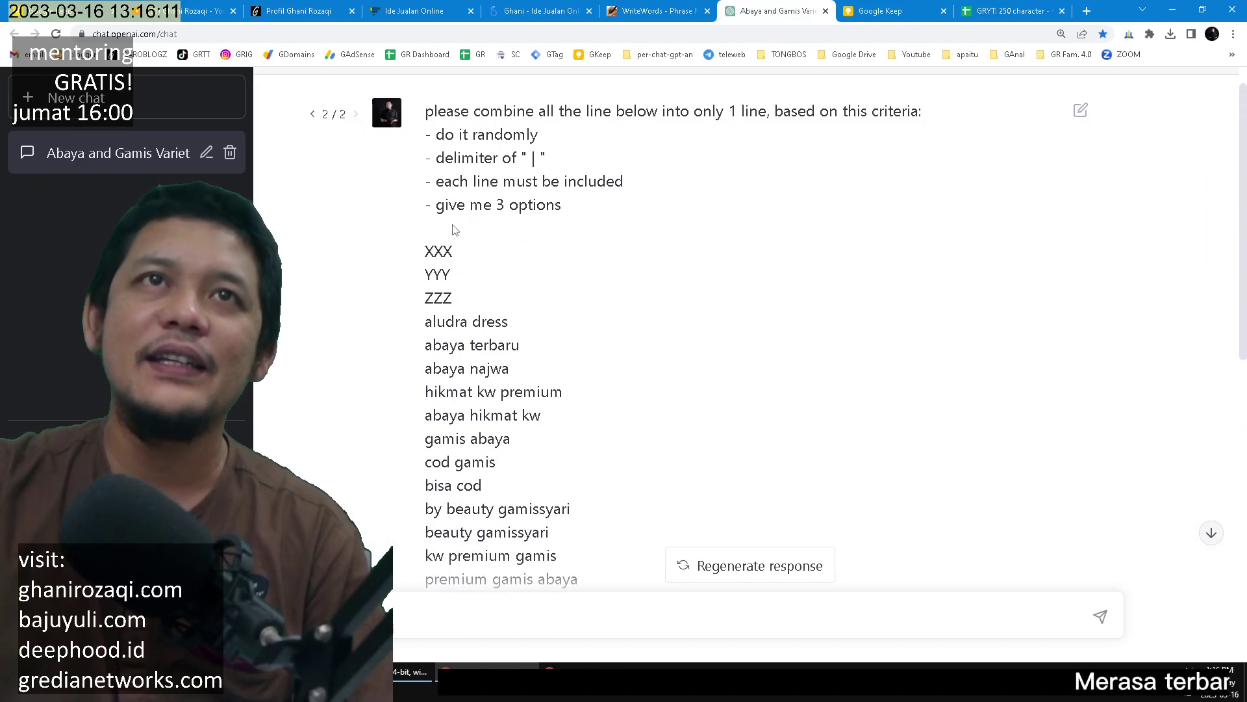
scroll(426, 212, "down", 2)
left_click_drag(424, 189, 572, 379)
scroll(528, 384, "down", 3)
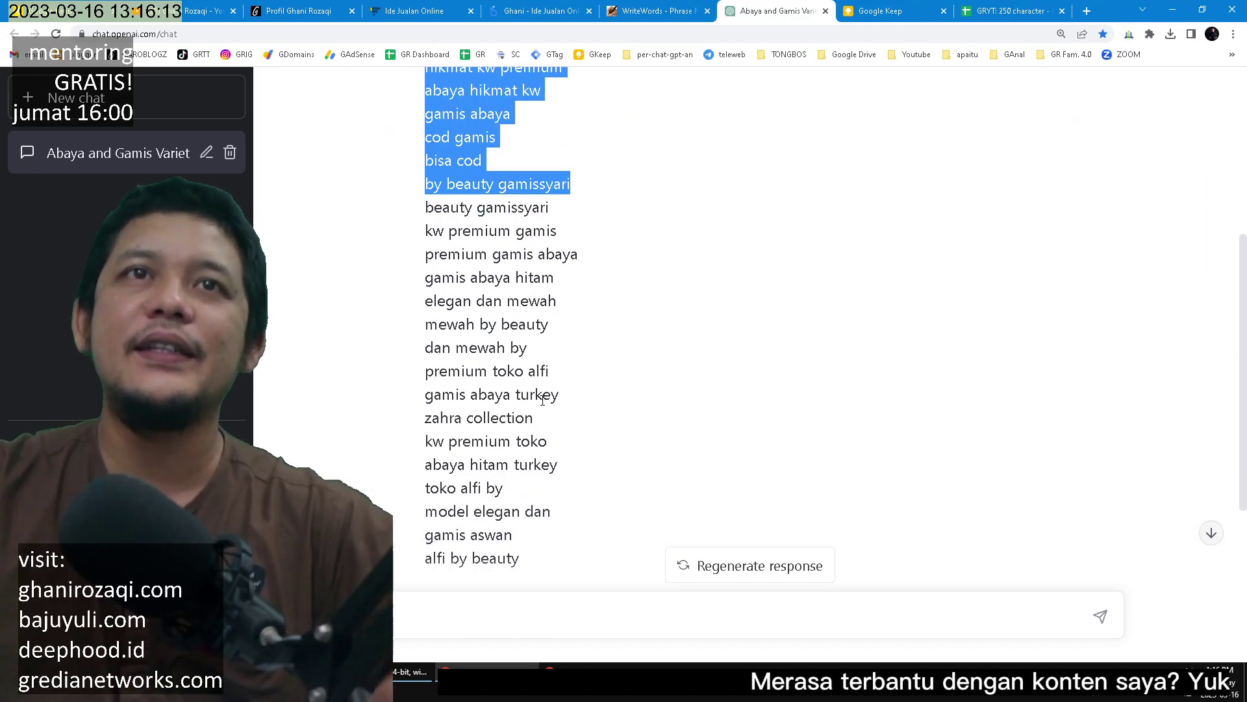
scroll(529, 384, "up", 2)
left_click_drag(423, 127, 580, 444)
scroll(573, 440, "down", 4)
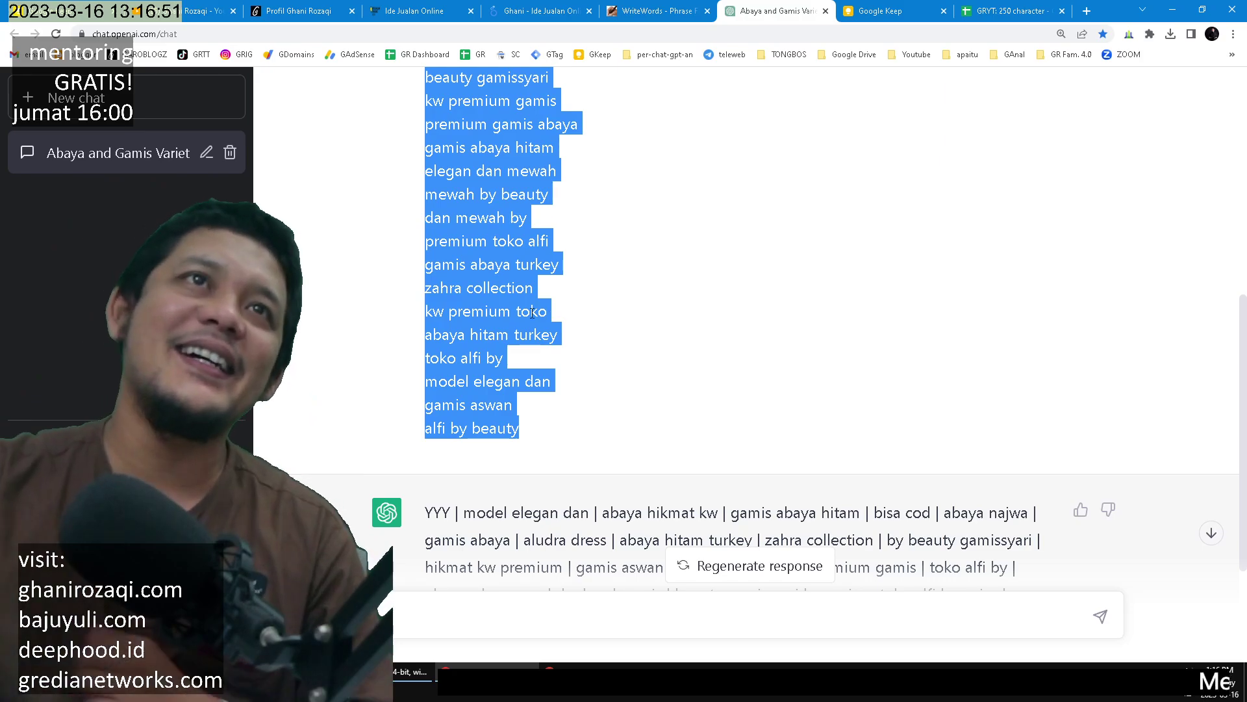
View the Ide Jualan Online landing page and the presenter's profile page with its mentoring and contact links
left_click(418, 9)
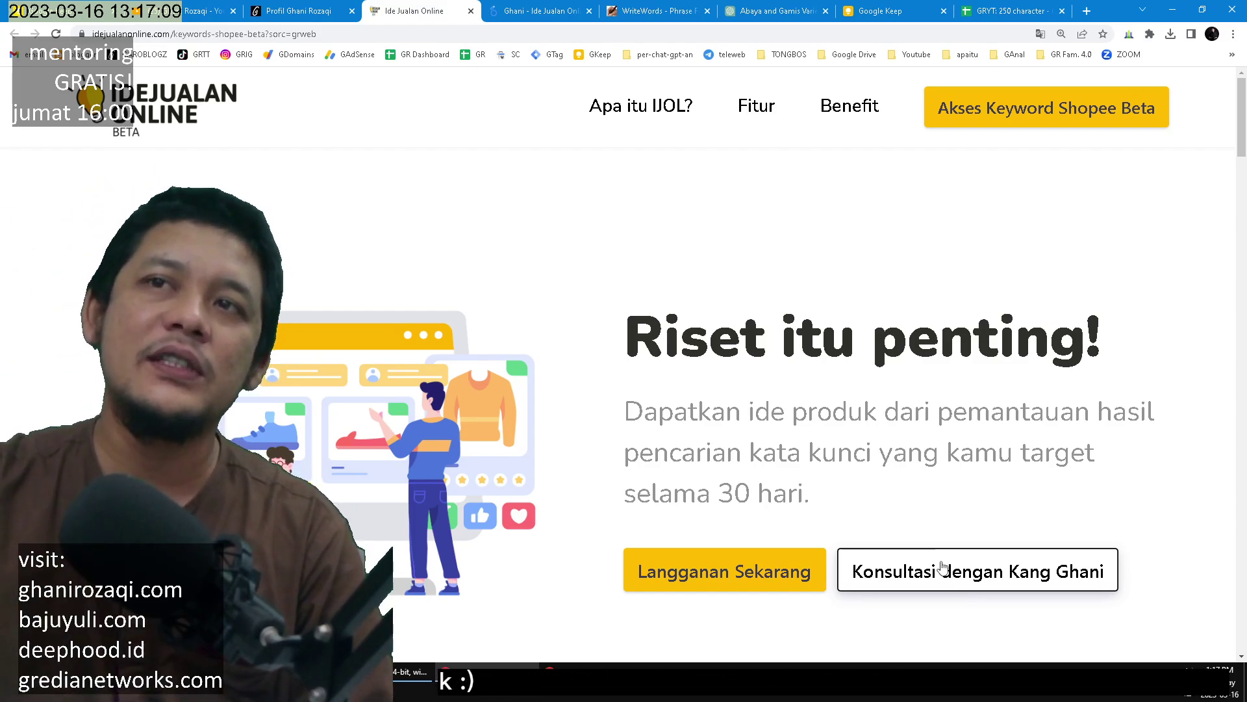
left_click(302, 11)
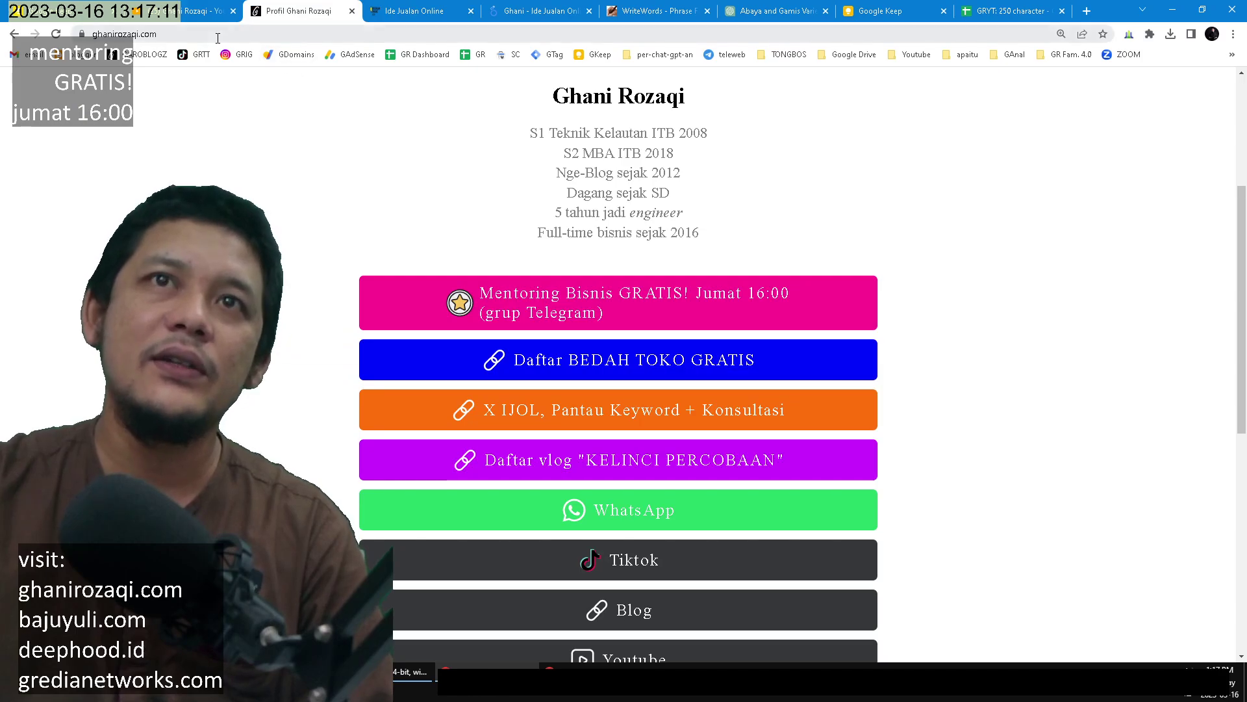